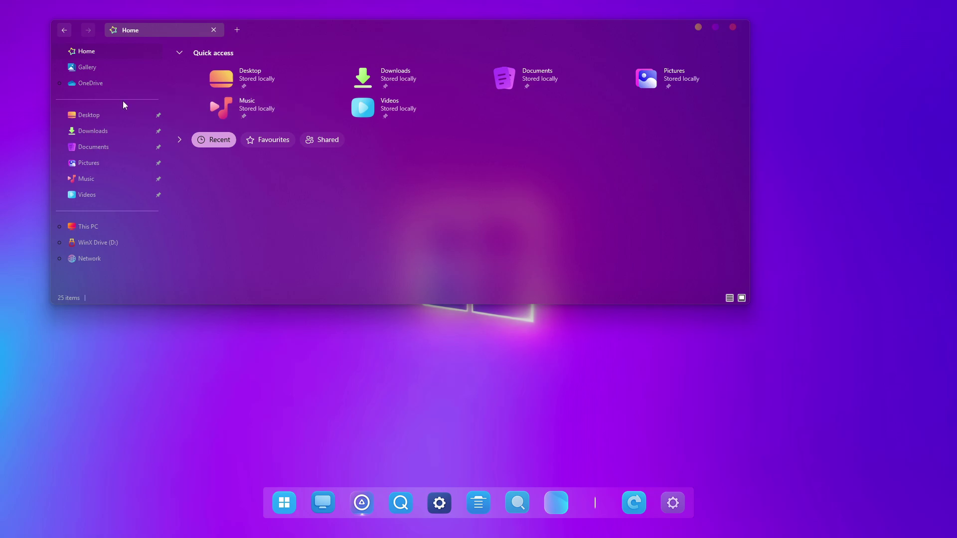
Step: Open the Windows Drive (C:) from This PC in File Explorer and reposition the window on the desktop
left_click(76, 229)
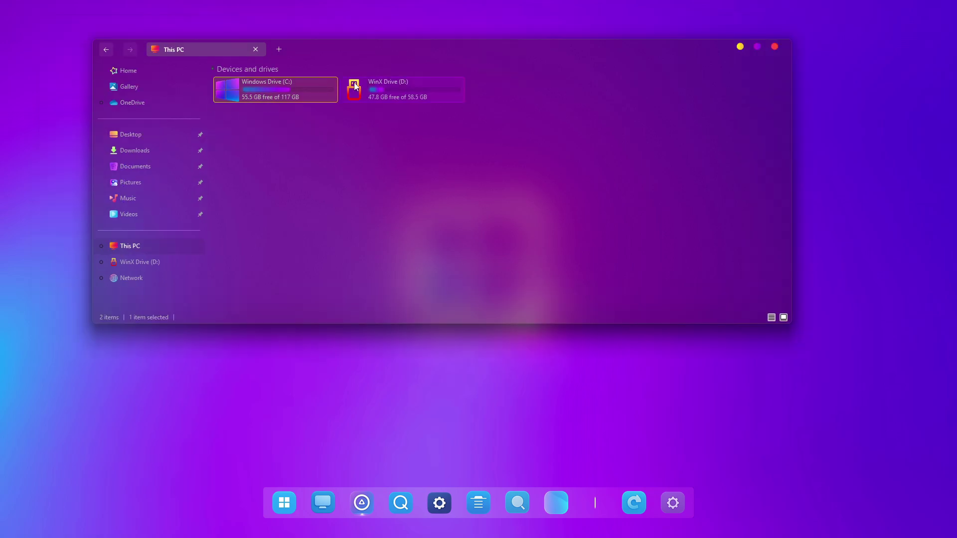
left_click(355, 87)
right_click(253, 90)
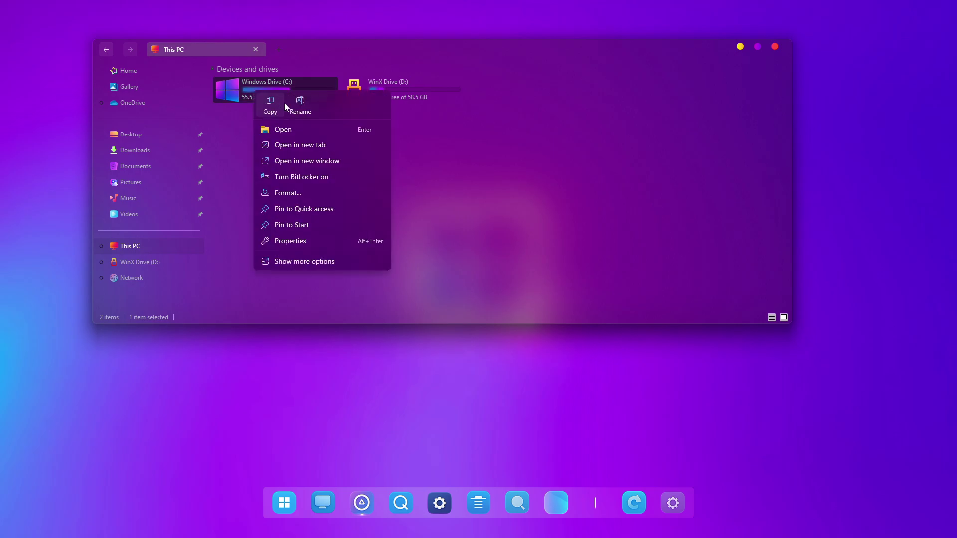
left_click(300, 131)
left_click_drag(373, 59, 458, 100)
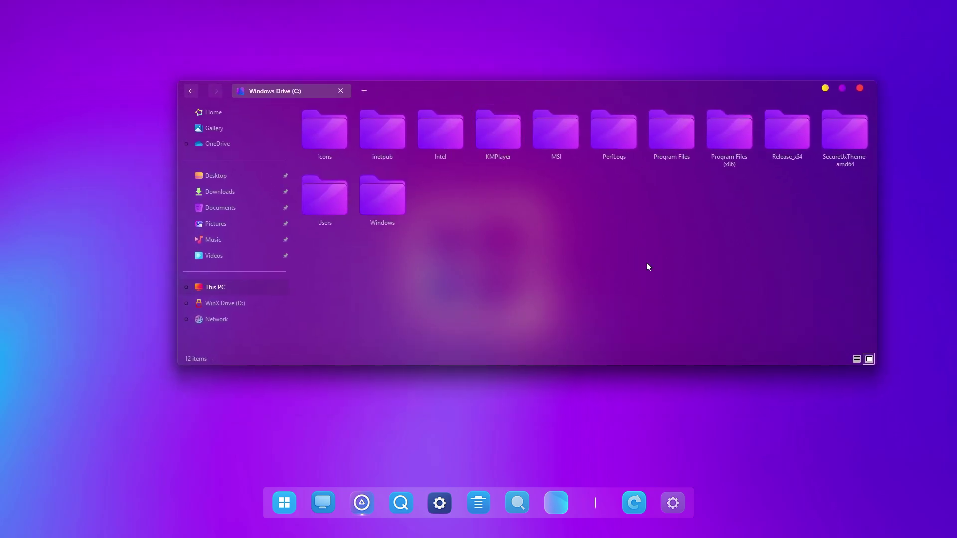
Step: View the C: drive's folders as a detailed list with all of them selected, and return them to an icon layout
left_click(855, 359)
left_click_drag(454, 309, 483, 95)
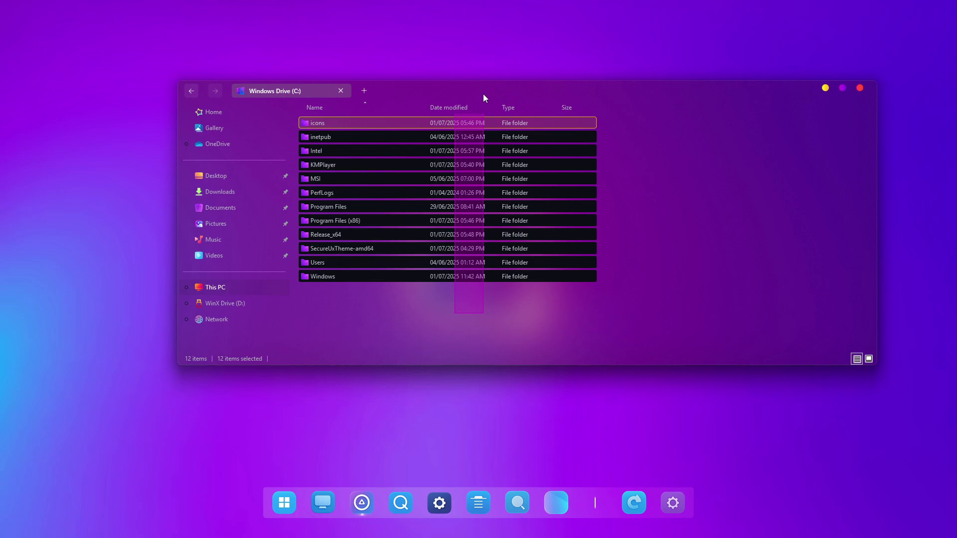
right_click(757, 158)
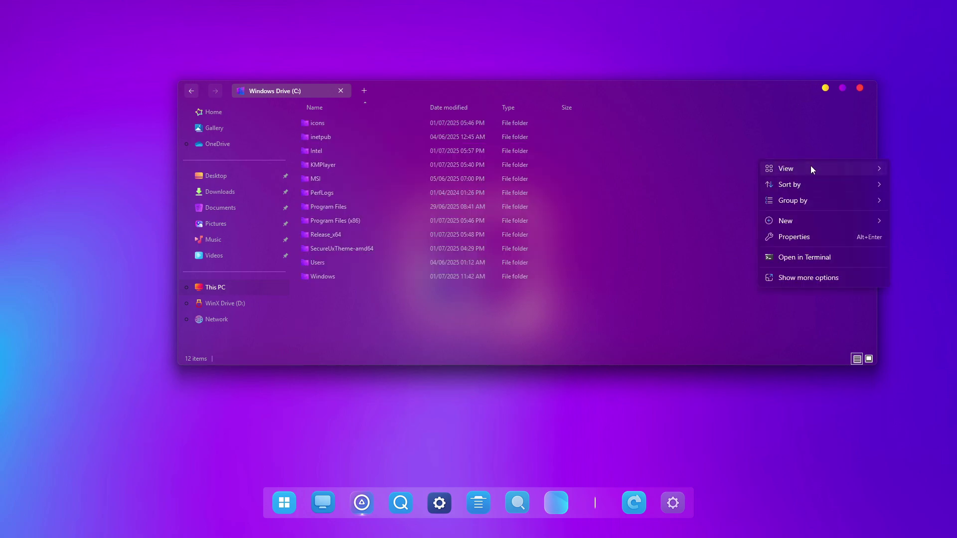
mouse_move(811, 165)
left_click(680, 199)
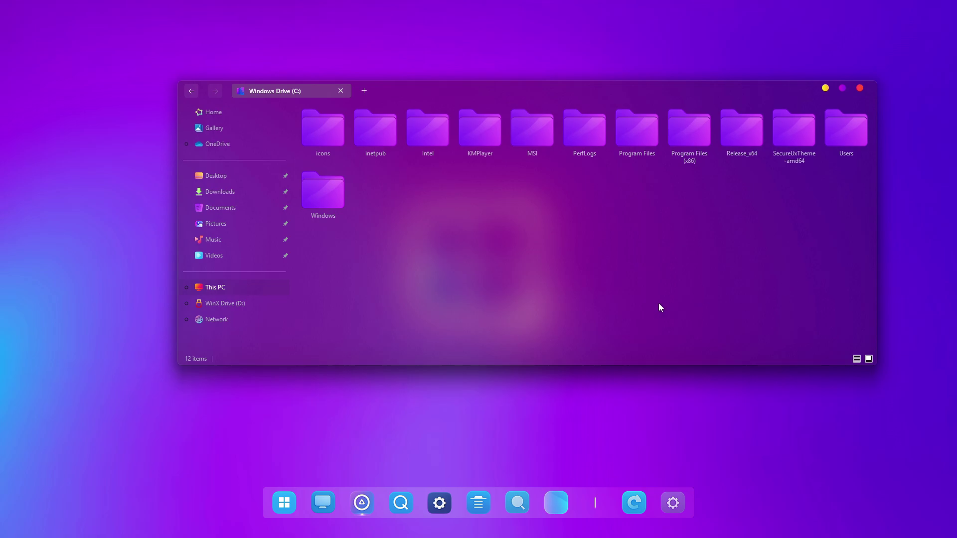
Step: Preview the selection style on the row of folders from inetpub to Users and close the C: drive window
left_click_drag(440, 173, 894, 143)
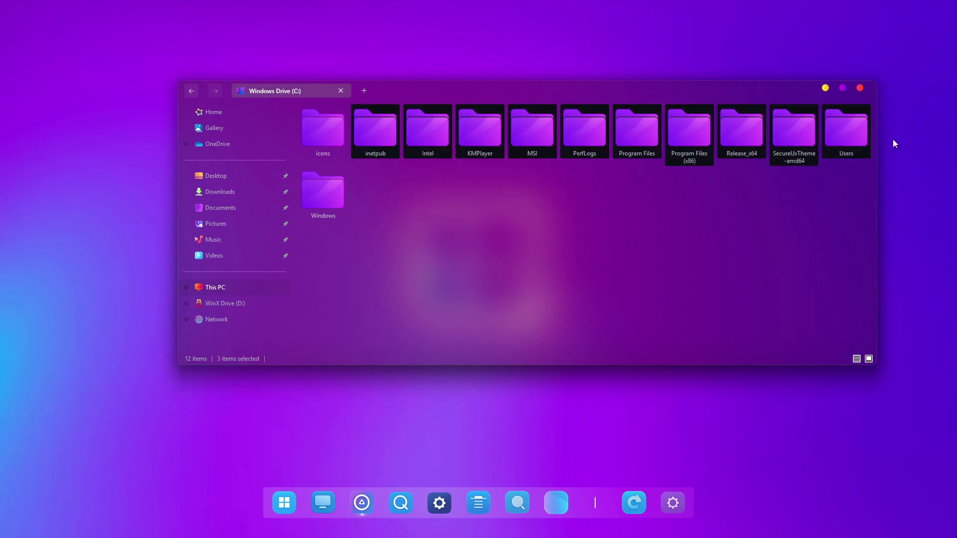
left_click(686, 288)
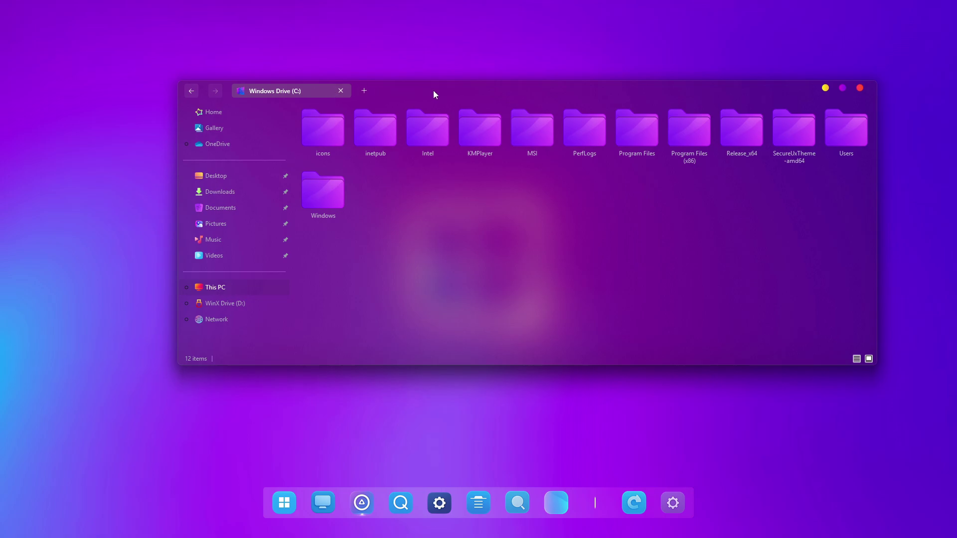
left_click(860, 88)
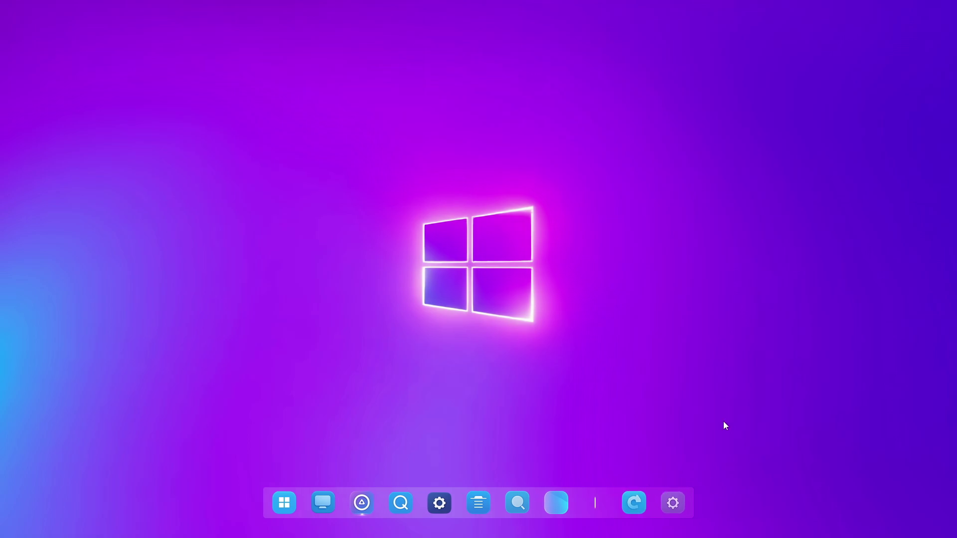
Step: Reopen This PC to view the themed drives and close the window
left_click(327, 499)
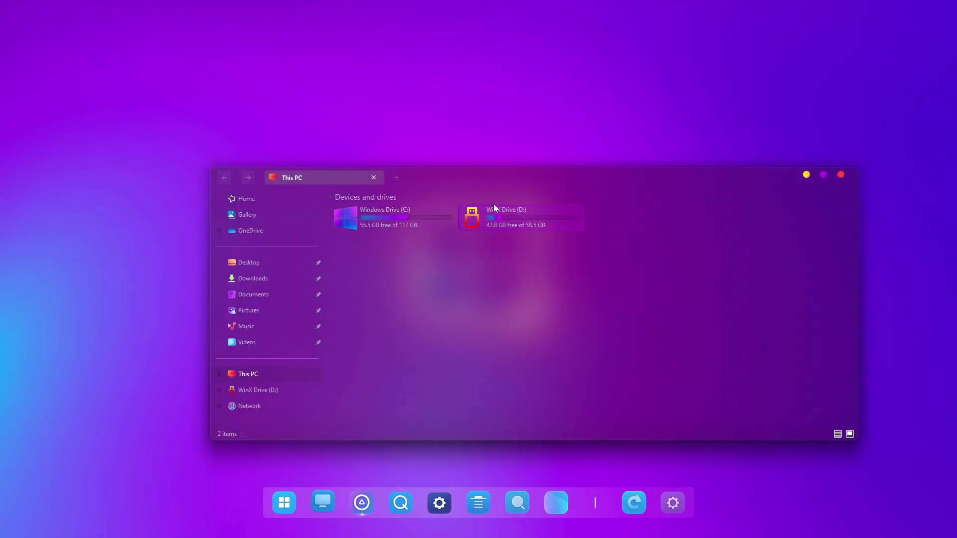
left_click_drag(484, 172, 473, 128)
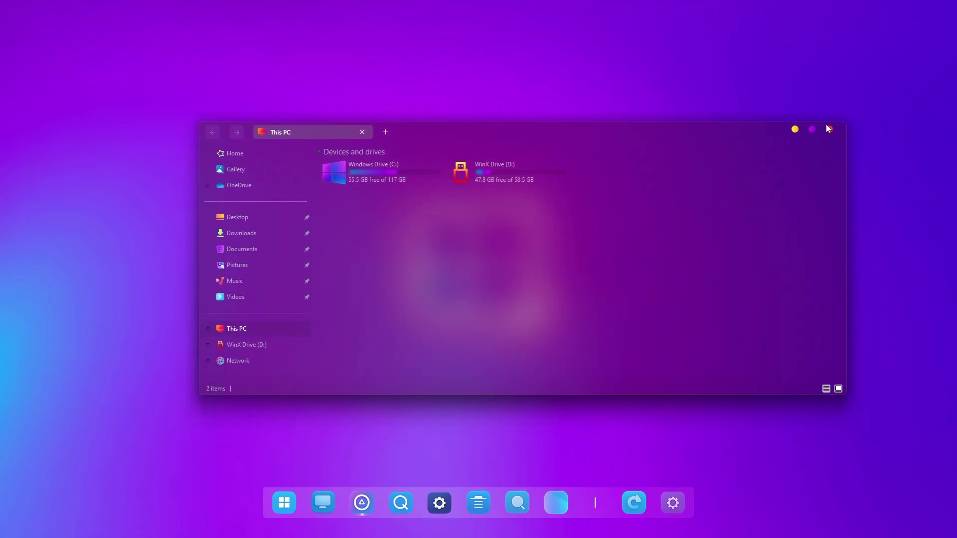
left_click(829, 129)
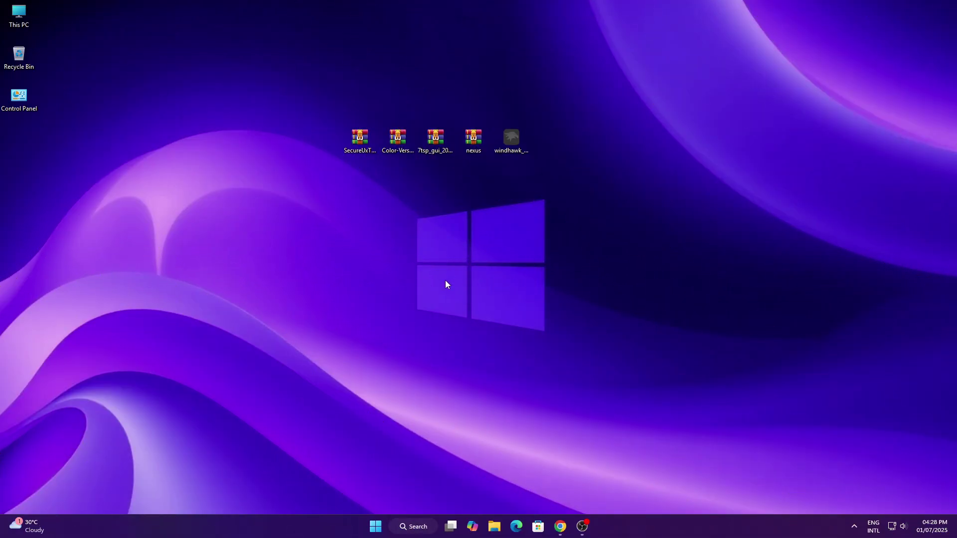
Step: Search Windows for "Create a restore point" and open its System Protection settings
left_click(404, 525)
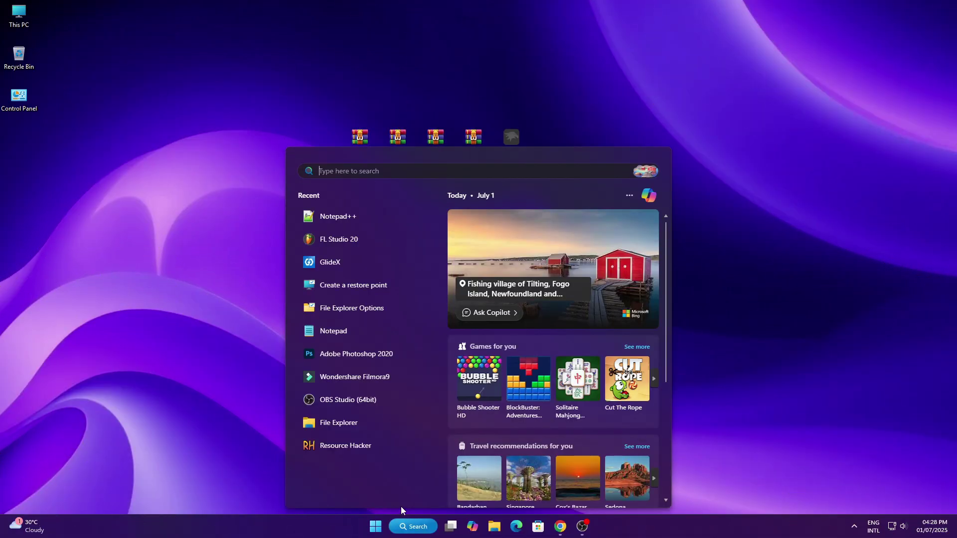
type("Create")
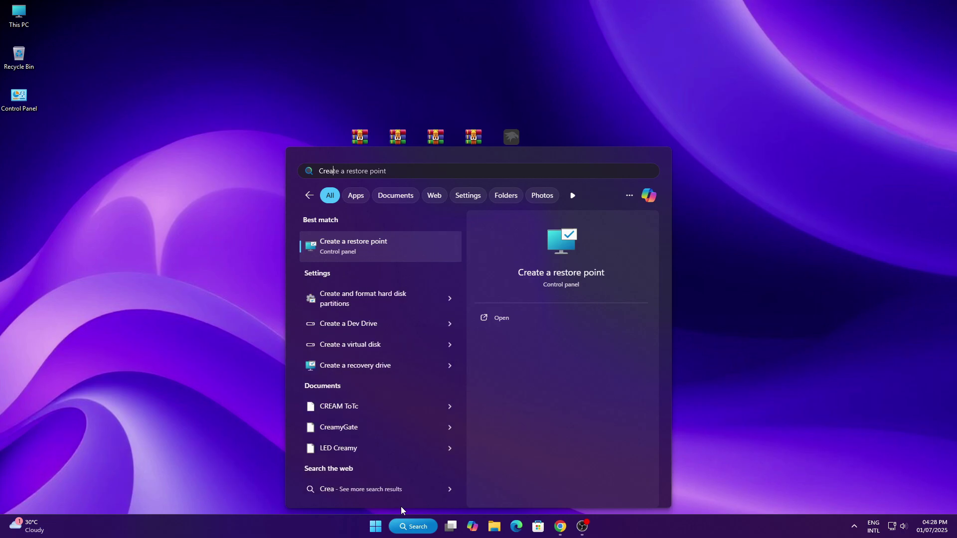
left_click(384, 252)
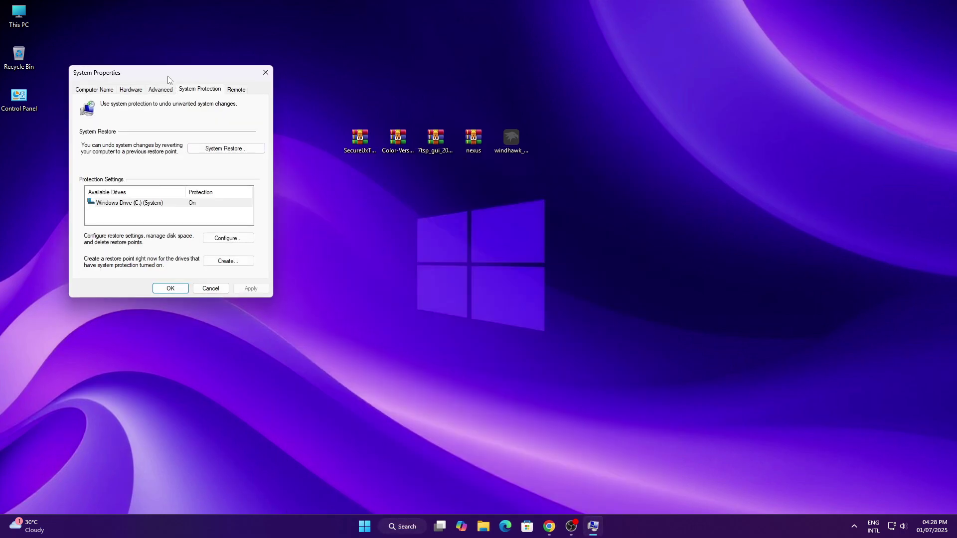
Step: Create a restore point for Windows Drive (C:) described as "Windows 11" and close System Properties
left_click_drag(168, 80, 378, 89)
left_click(345, 214)
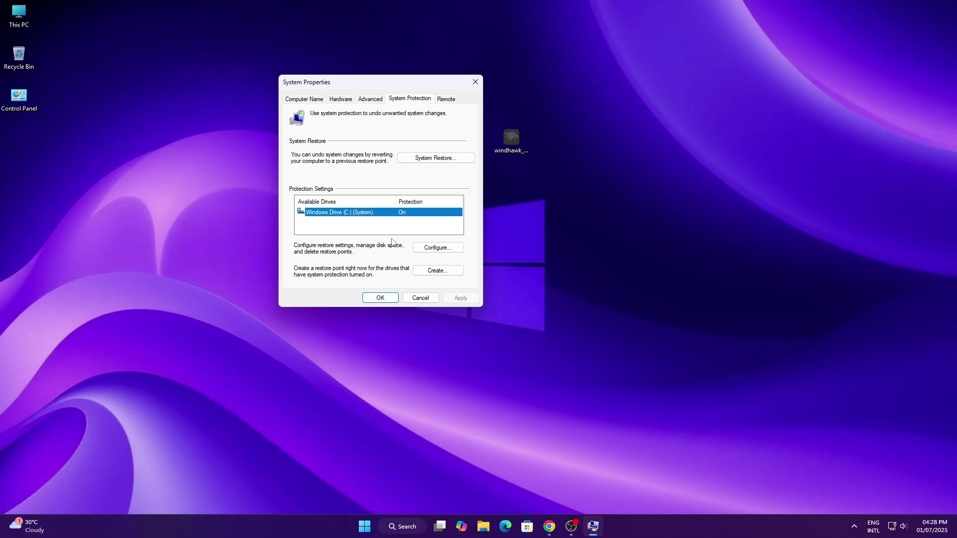
left_click(422, 272)
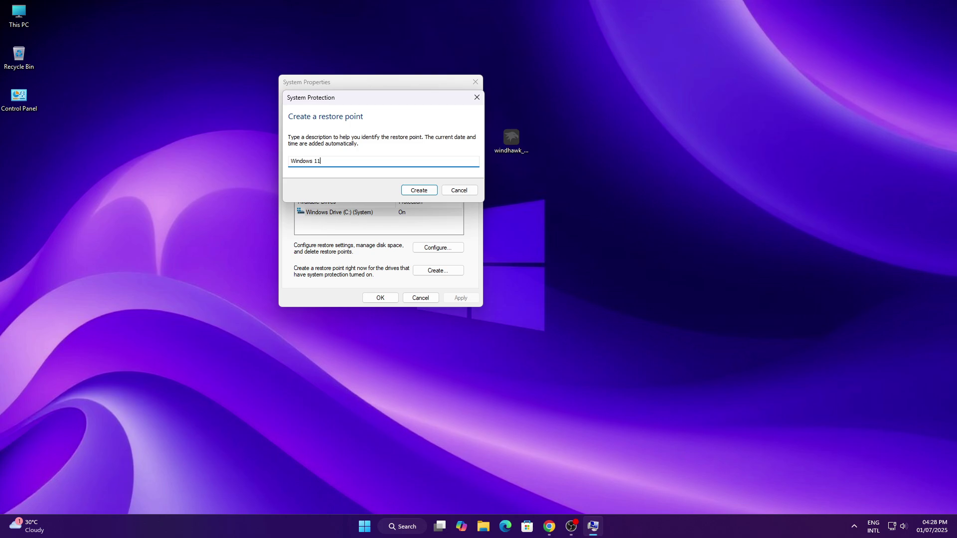
left_click(411, 195)
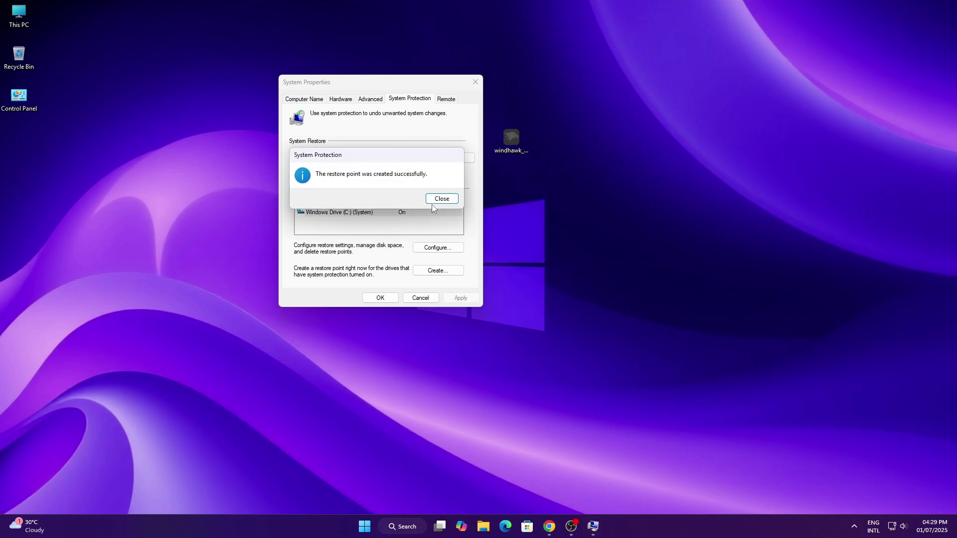
left_click(437, 201)
left_click(381, 300)
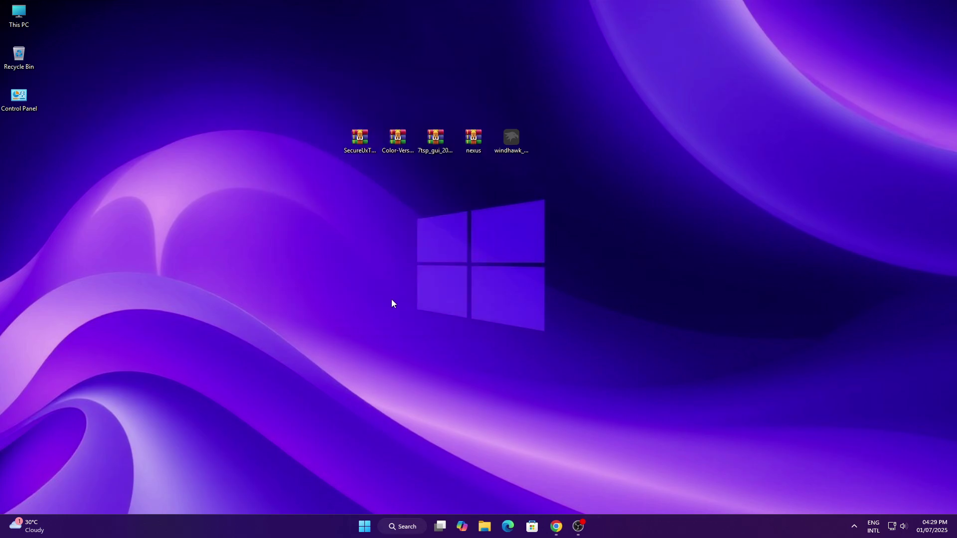
Step: Extract the SecureUxTheme-amd64 archive with WinRAR into its own folder on the desktop
right_click(363, 157)
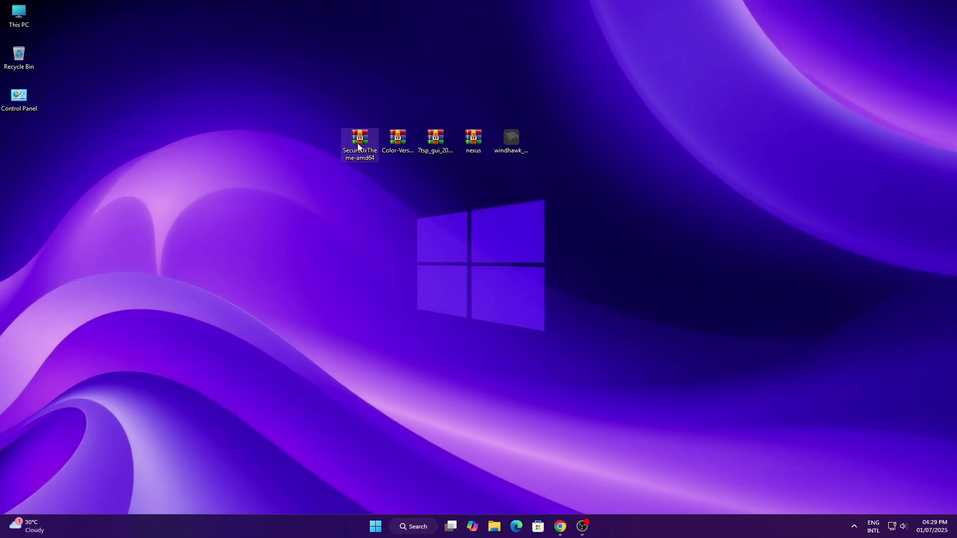
mouse_move(389, 366)
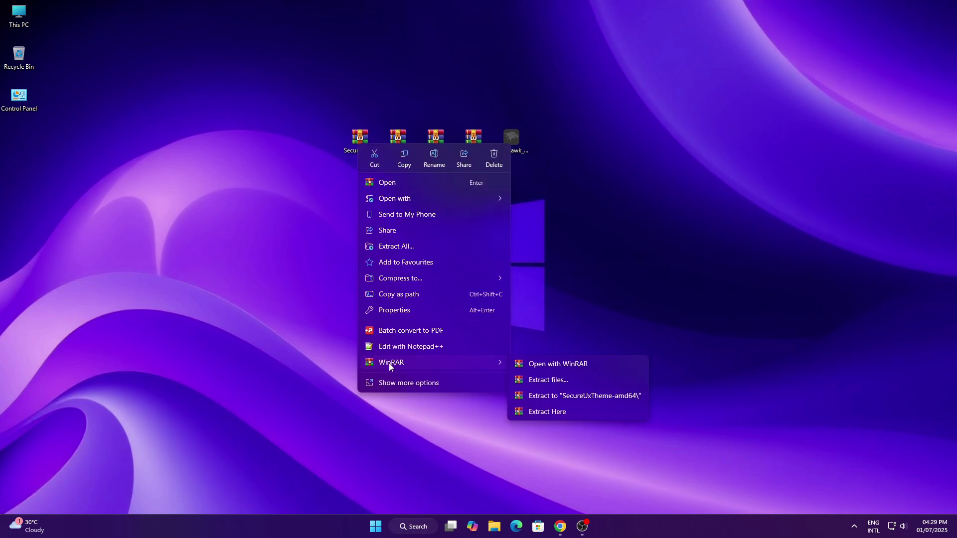
left_click(547, 380)
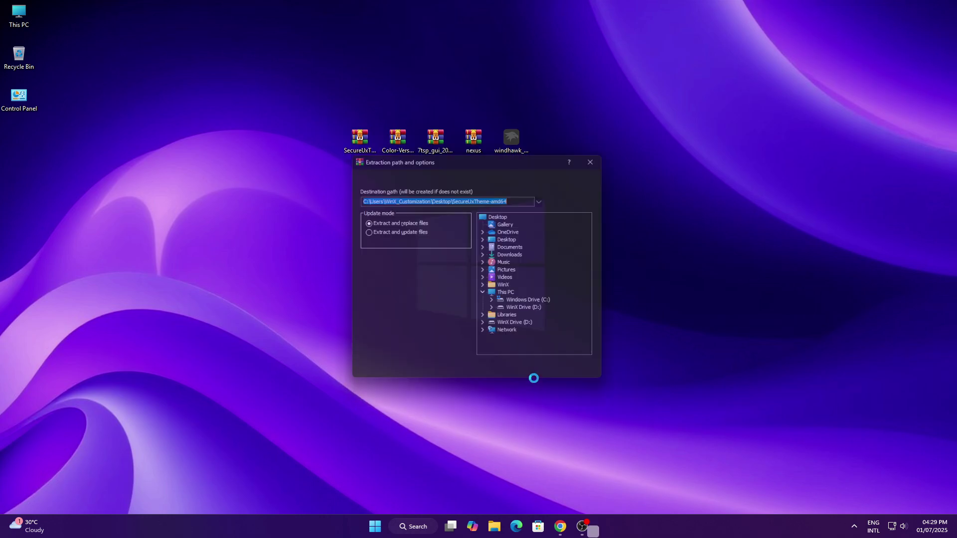
left_click(505, 378)
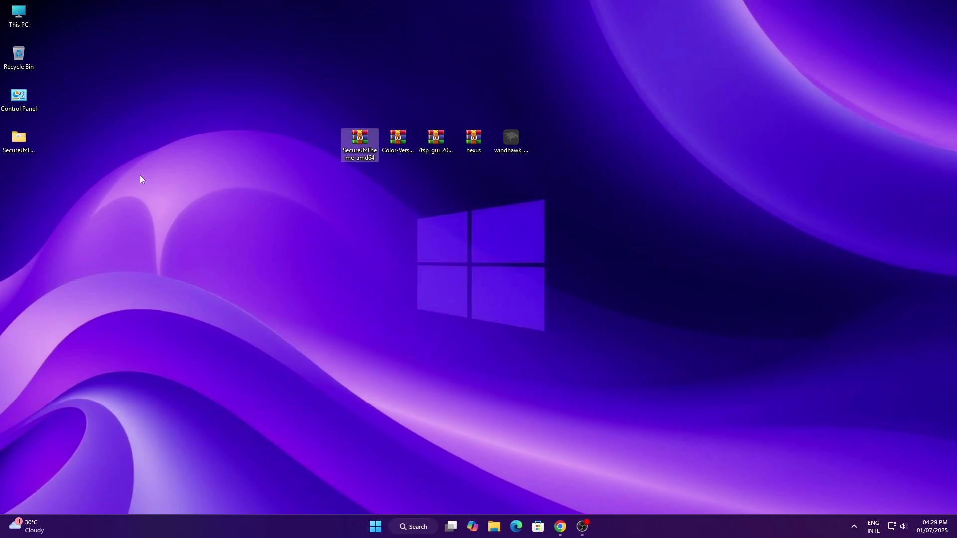
Step: Move the extracted SecureUxTheme-amd64 folder from the desktop to the root of Windows Drive (C:) and close File Explorer
right_click(30, 140)
left_click(44, 148)
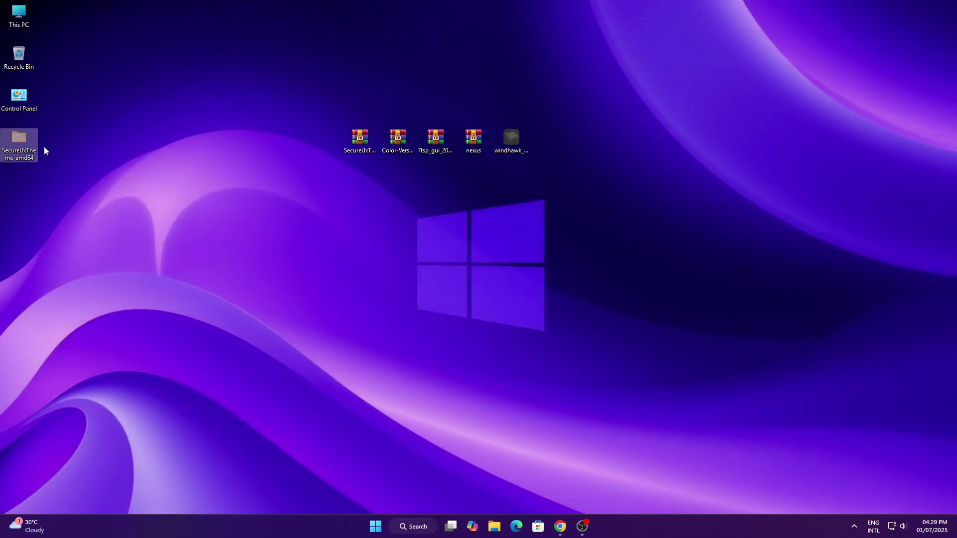
right_click(12, 18)
left_click(21, 54)
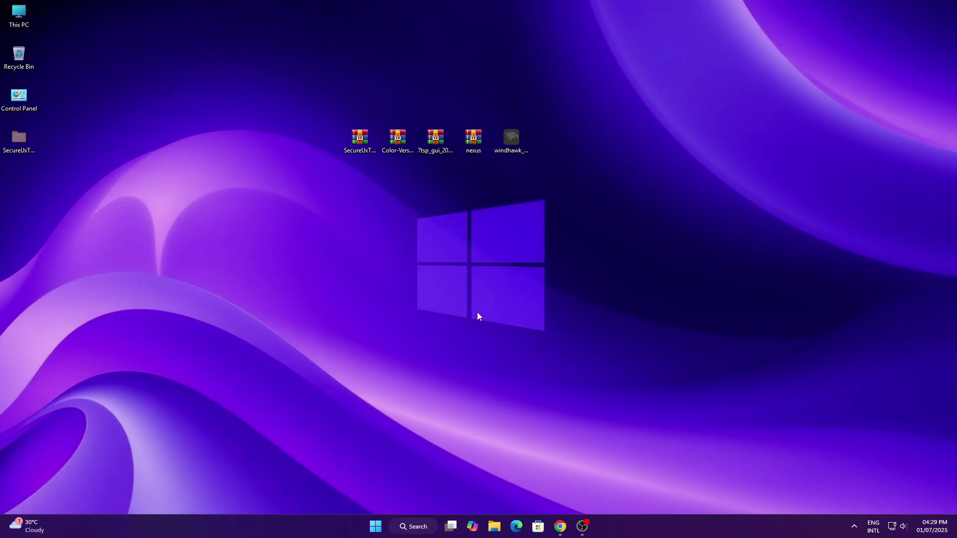
right_click(249, 206)
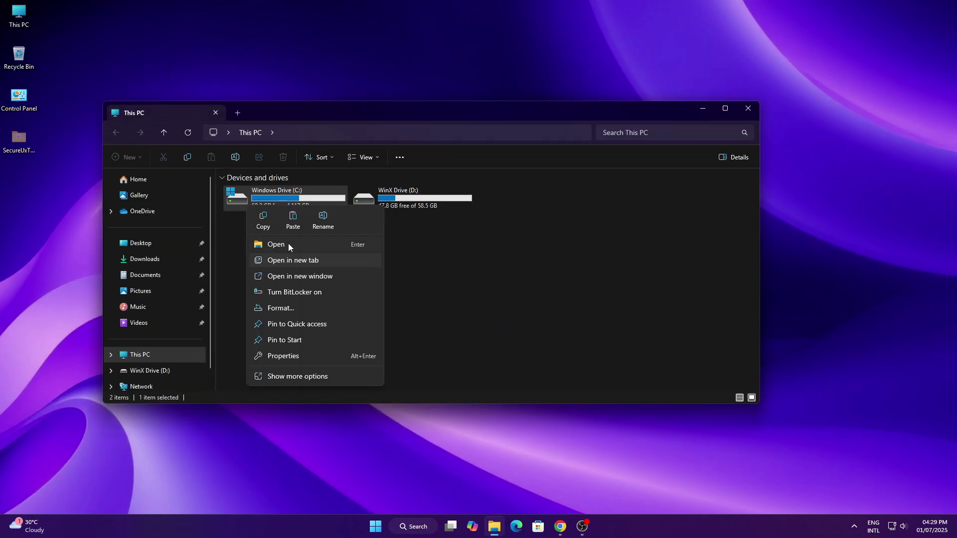
left_click(288, 244)
right_click(315, 327)
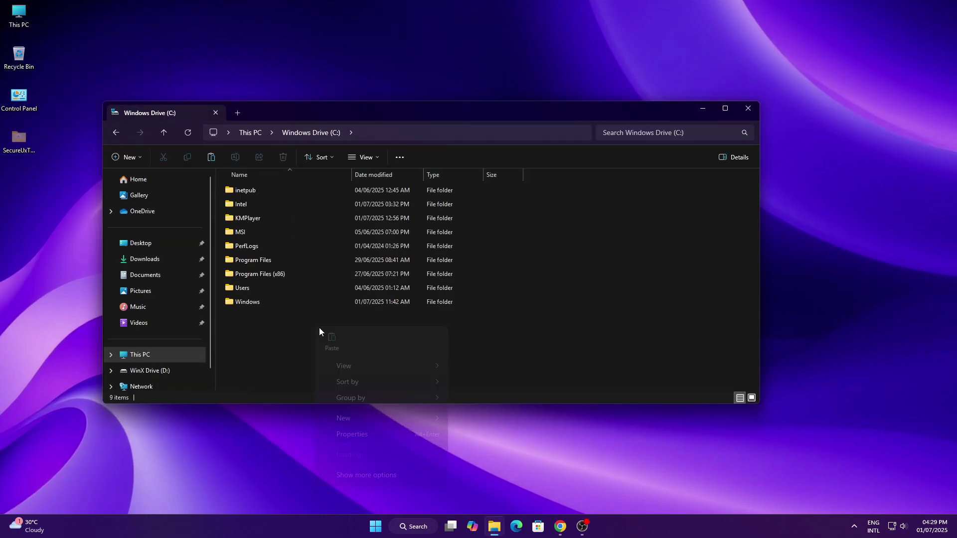
left_click(324, 342)
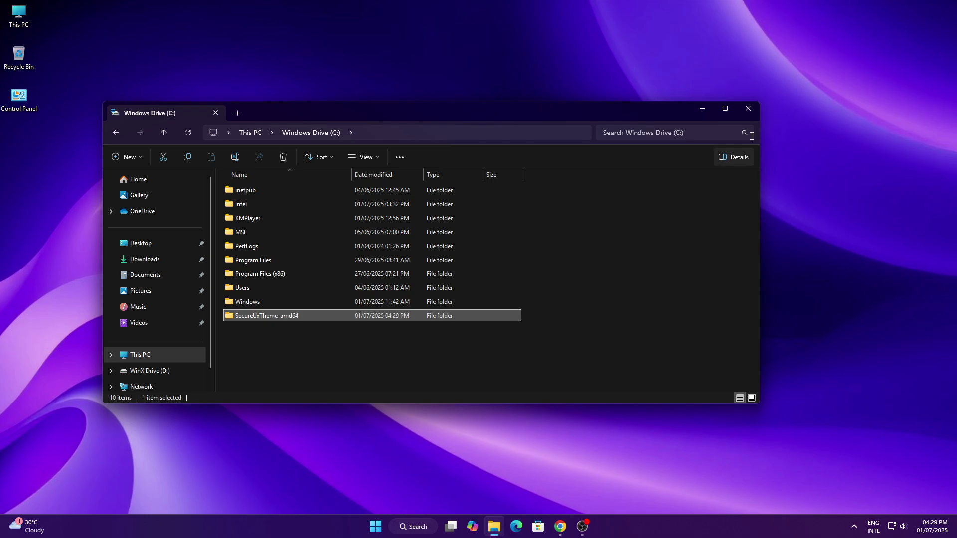
left_click(749, 111)
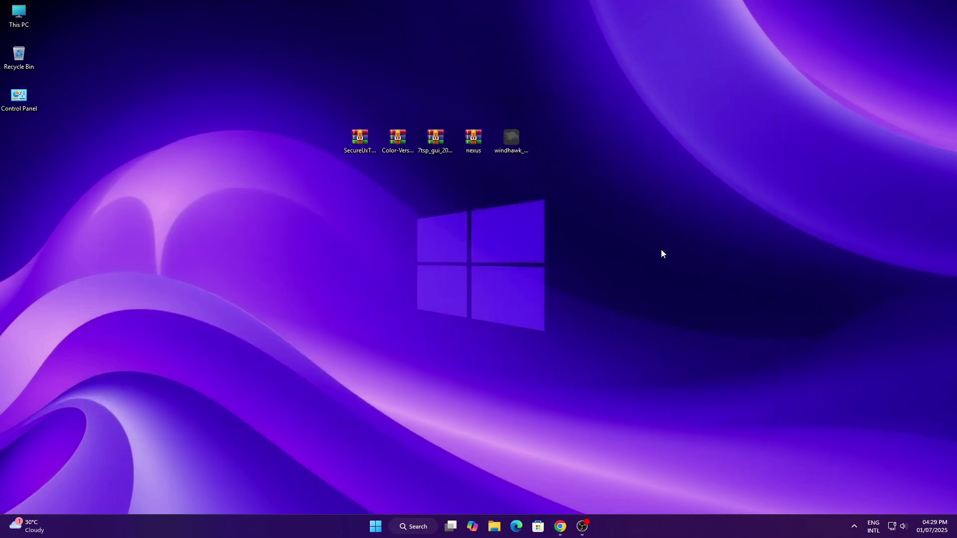
Step: Extract the Color-Verse-Theme-Files archive with WinRAR into its own folder on the desktop
right_click(389, 146)
mouse_move(465, 360)
left_click(581, 374)
left_click(508, 376)
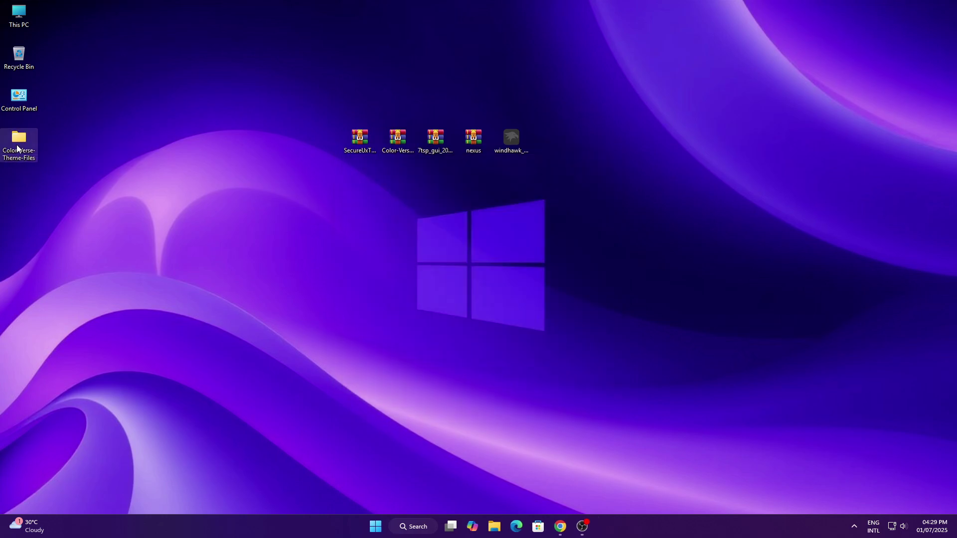
Step: Open the Windows 11 Theme folder inside Color Verse Theme Files in the extracted Color-Verse-Theme-Files folder
right_click(20, 145)
left_click(44, 181)
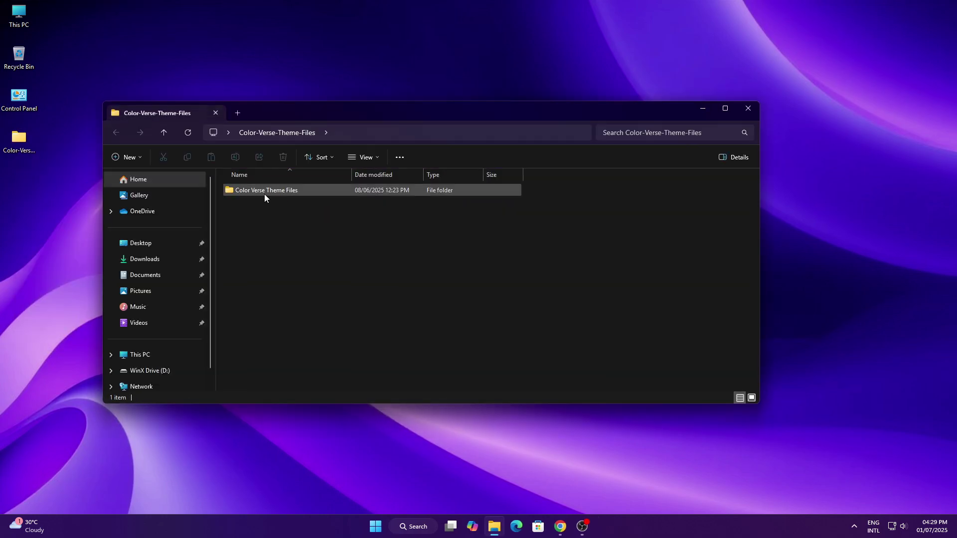
left_click(265, 196)
right_click(264, 196)
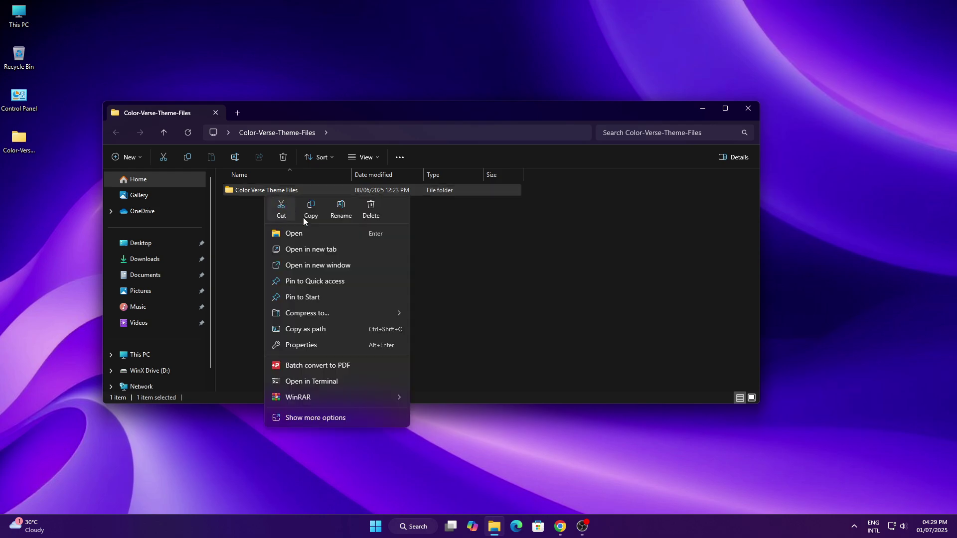
left_click(307, 229)
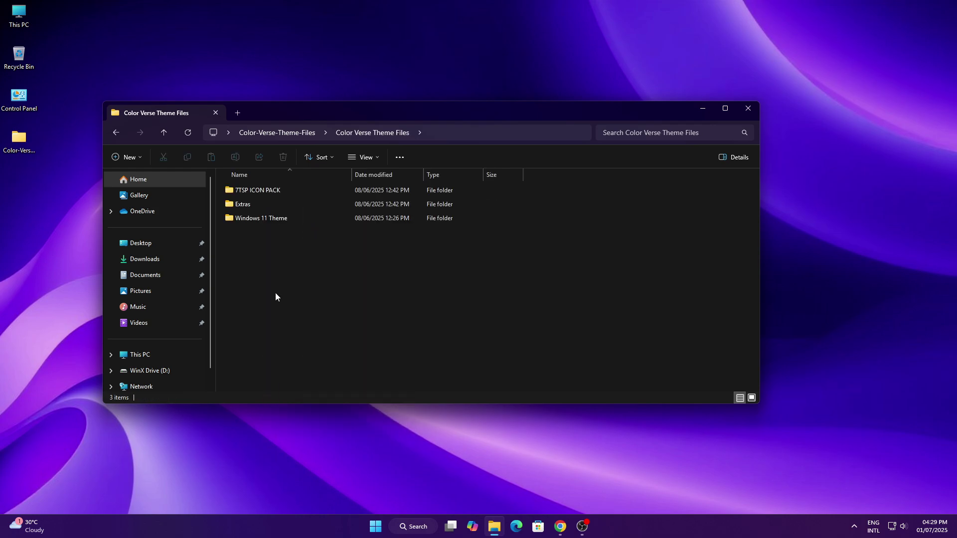
right_click(252, 222)
left_click(293, 259)
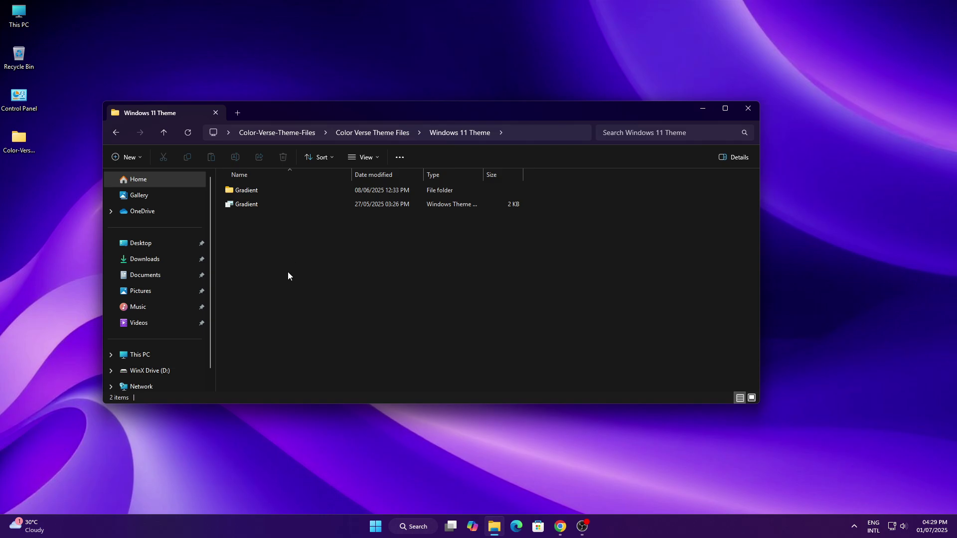
Step: Copy both the Gradient folder and the Gradient theme file from the Windows 11 Theme folder
key("ctrl+a")
right_click(262, 196)
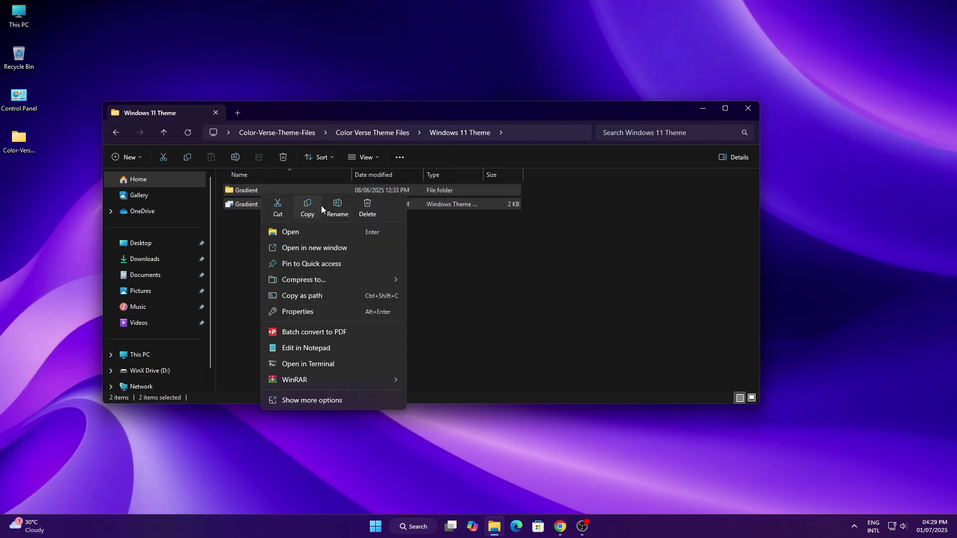
left_click(306, 205)
Step: Open the Themes folder under Windows\Resources on Windows Drive (C:) in a separate File Explorer window
left_click(28, 15)
right_click(28, 14)
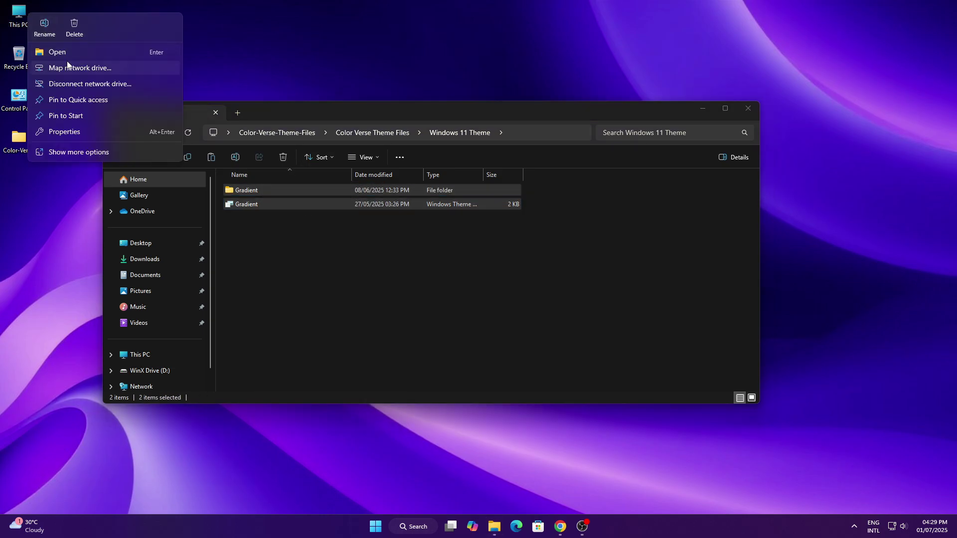
left_click(70, 48)
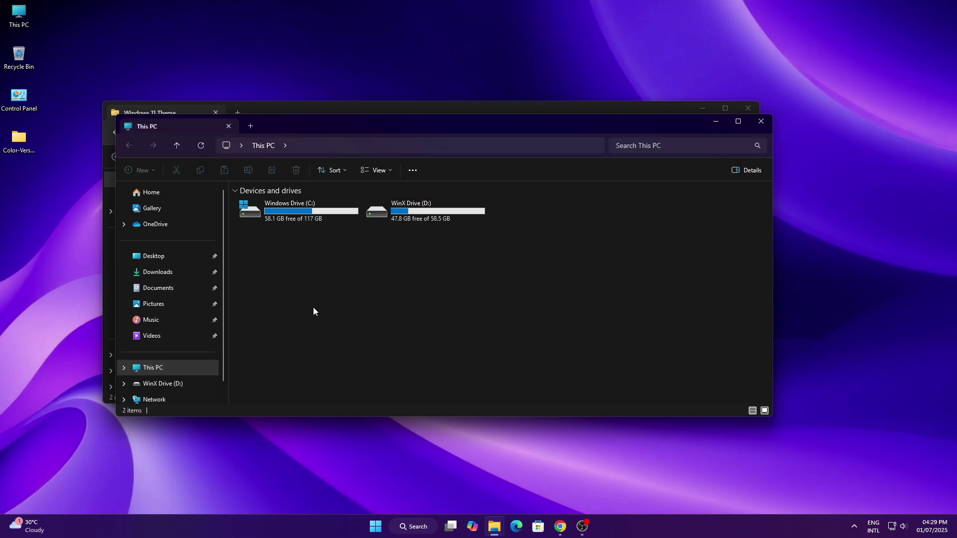
right_click(280, 210)
left_click(310, 249)
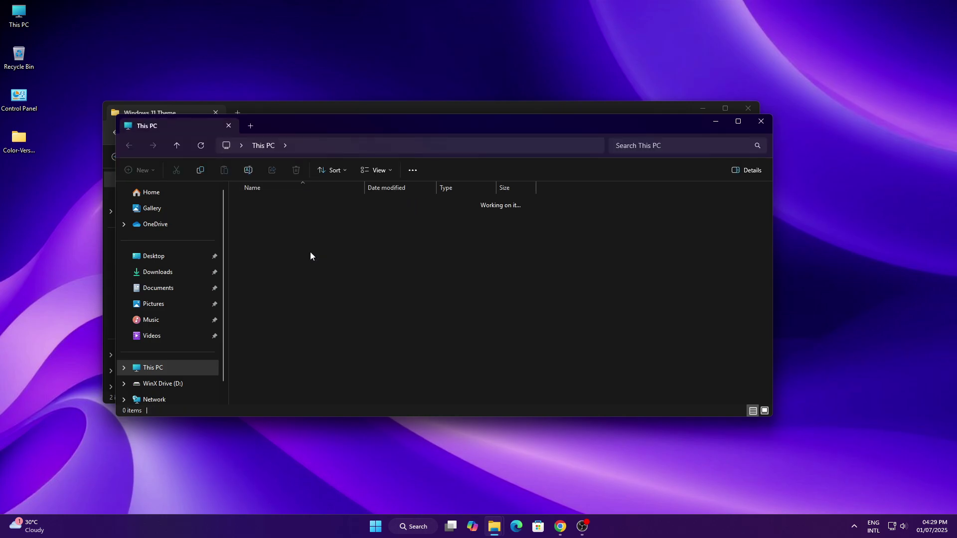
right_click(345, 333)
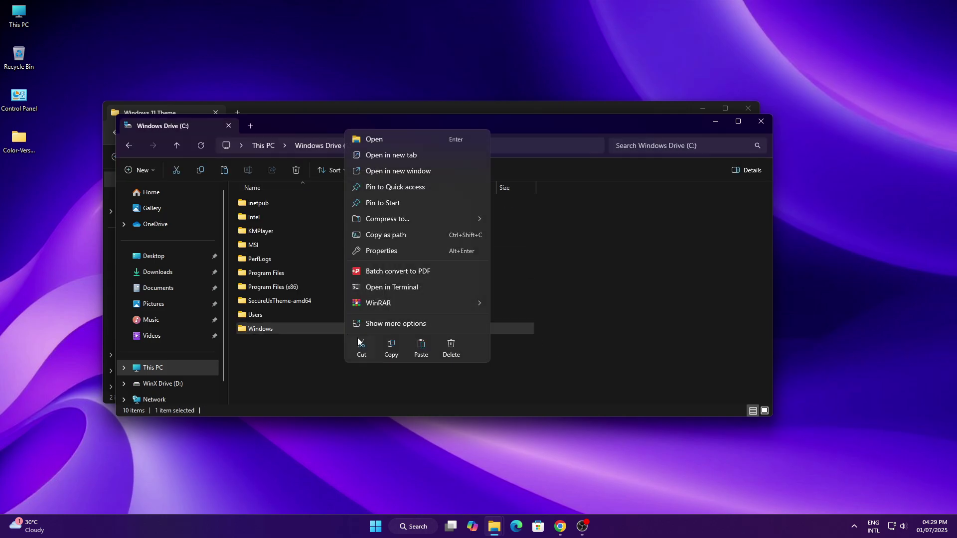
left_click(402, 134)
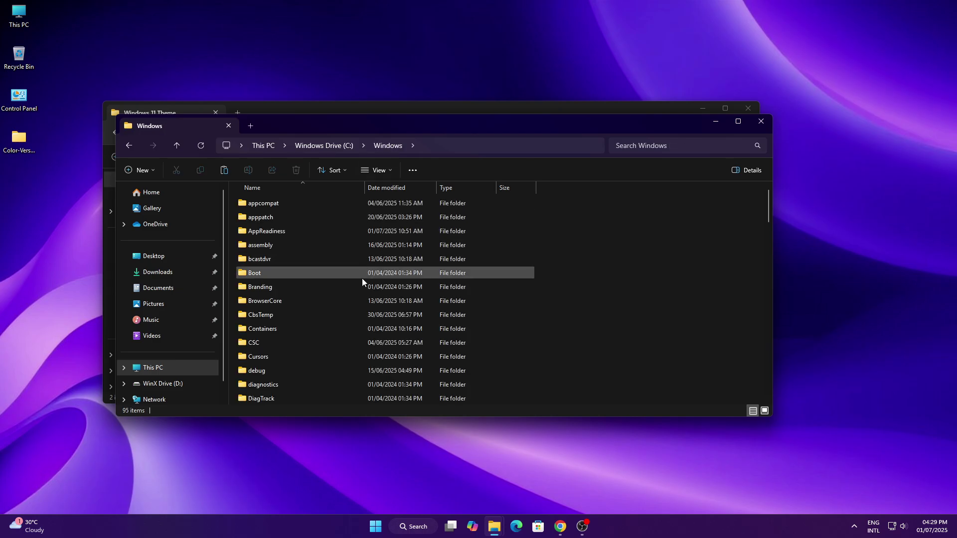
scroll(361, 280, "down", 15)
right_click(264, 228)
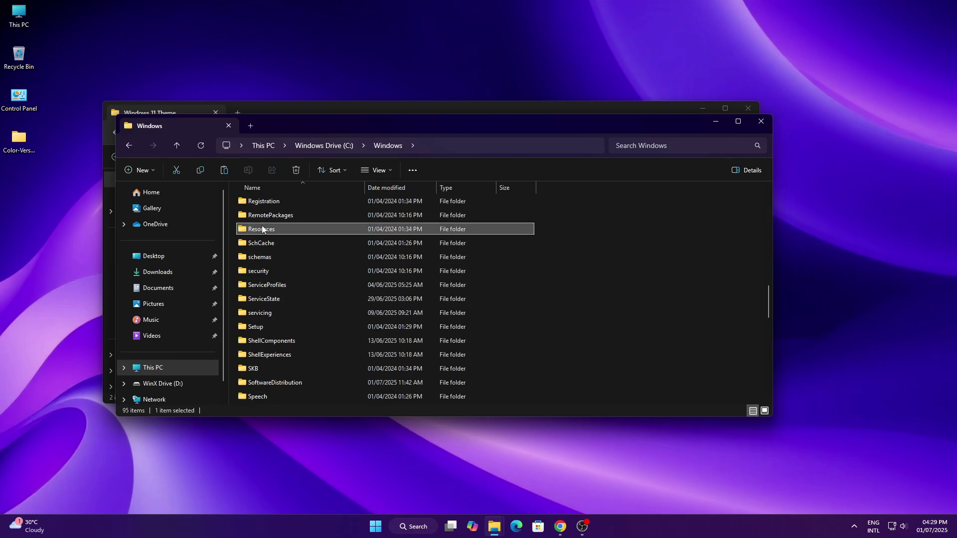
left_click(297, 255)
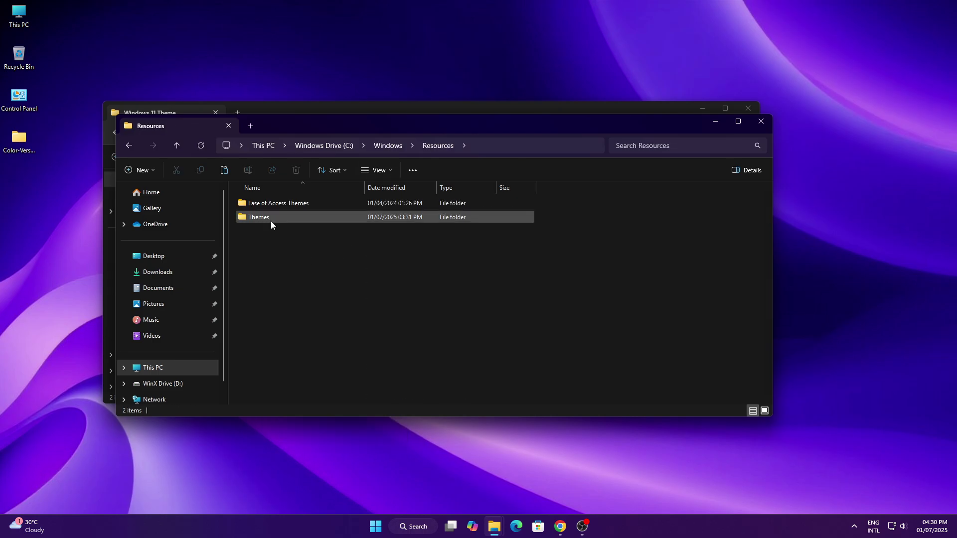
right_click(277, 225)
left_click(326, 256)
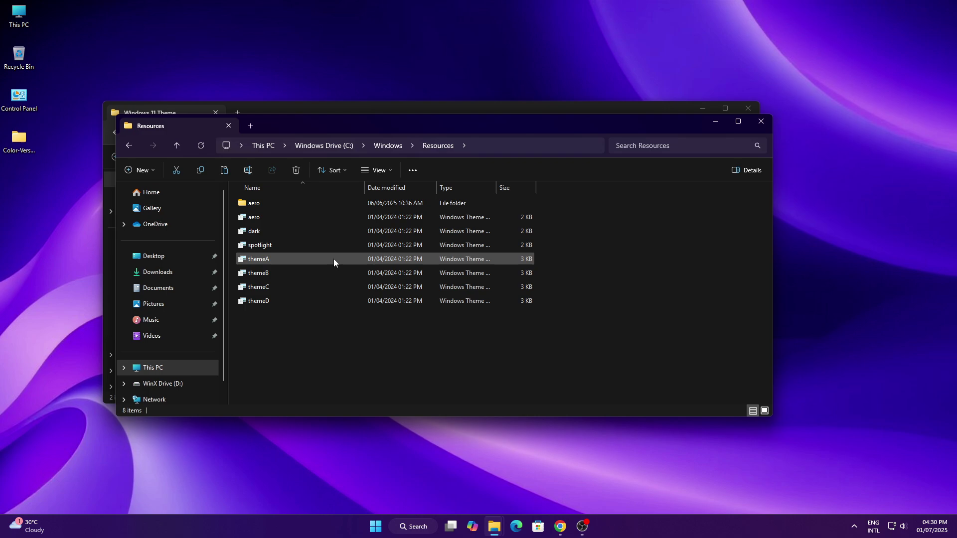
Step: Paste the Gradient items into the Themes folder with administrator permission for all current items, and close both File Explorer windows
right_click(521, 341)
left_click(532, 354)
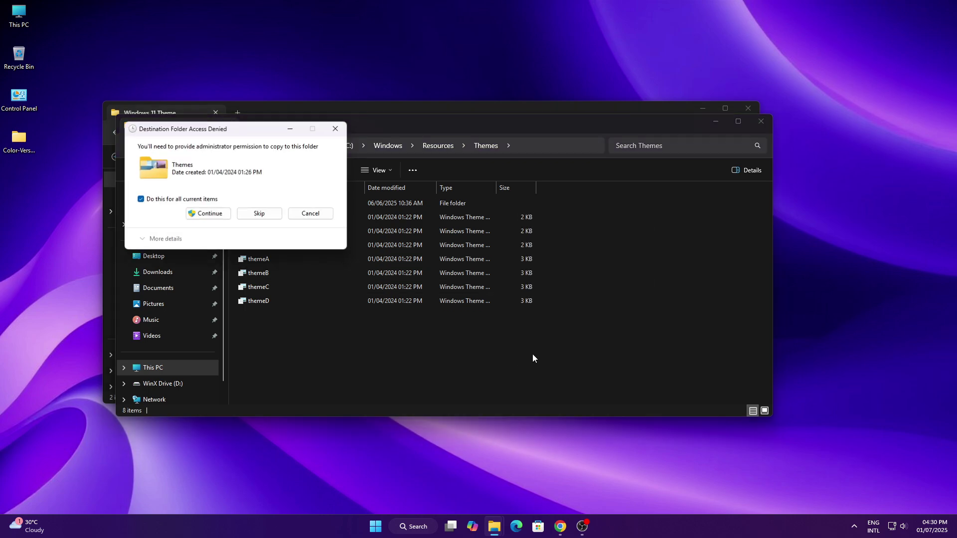
left_click(148, 199)
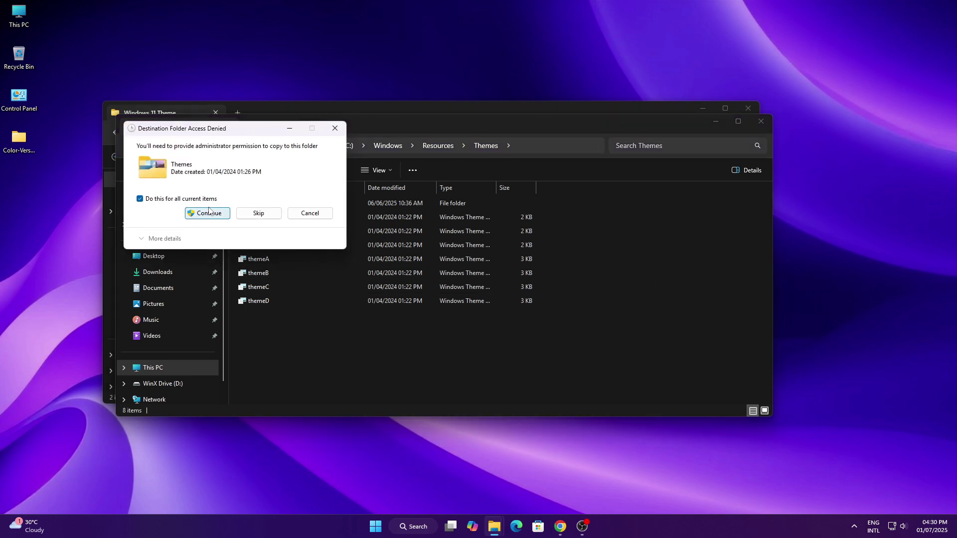
left_click(207, 213)
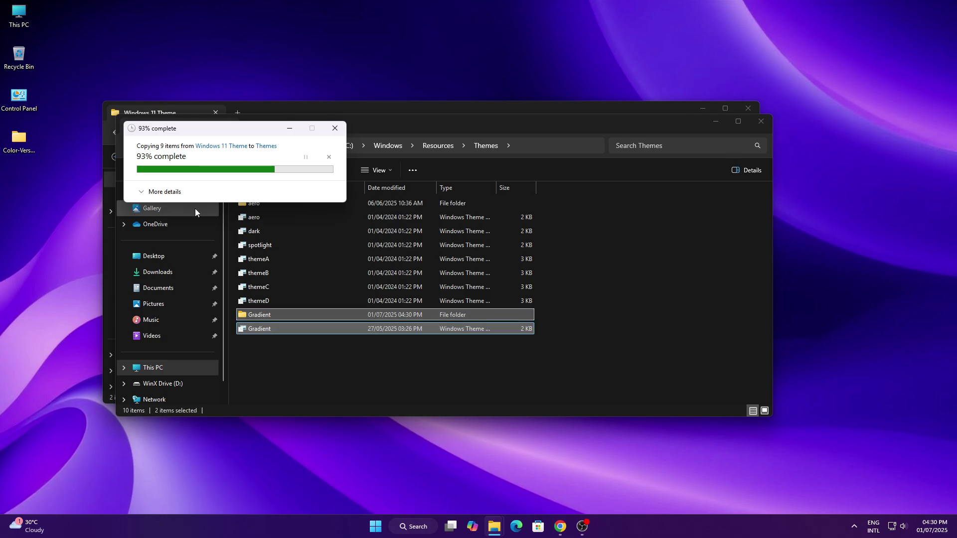
left_click(768, 120)
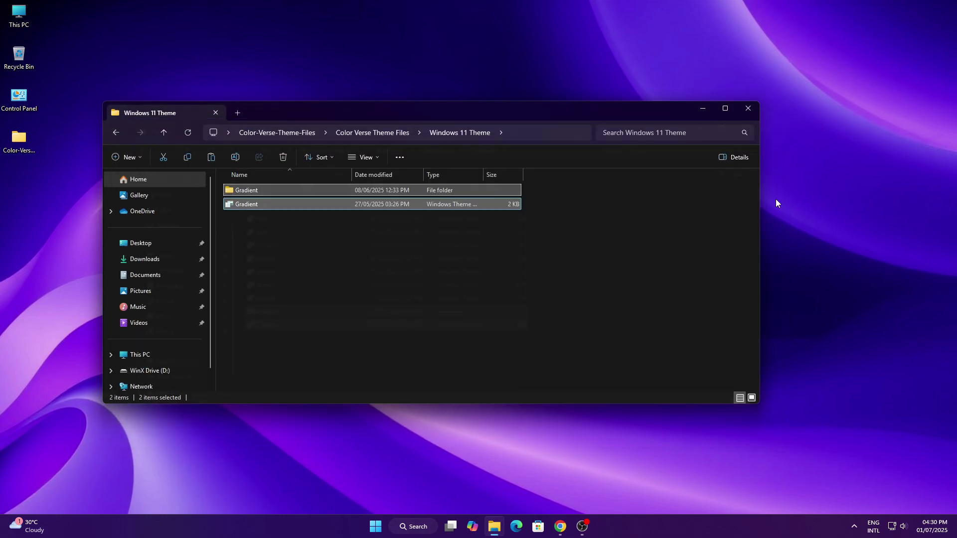
left_click(756, 108)
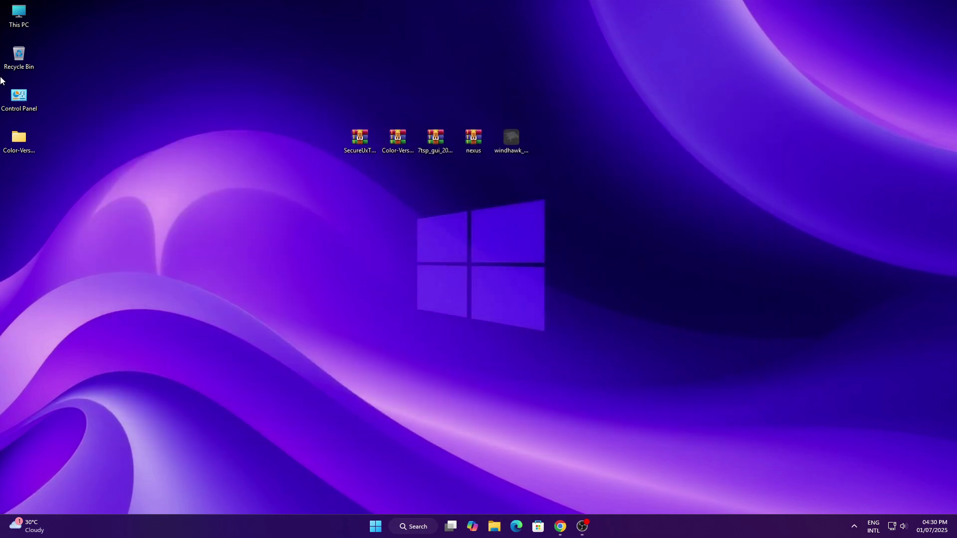
Step: Open the SecureUxTheme-amd64 folder at the root of Windows Drive (C:) from This PC
right_click(27, 12)
left_click(75, 48)
left_click(291, 202)
right_click(291, 202)
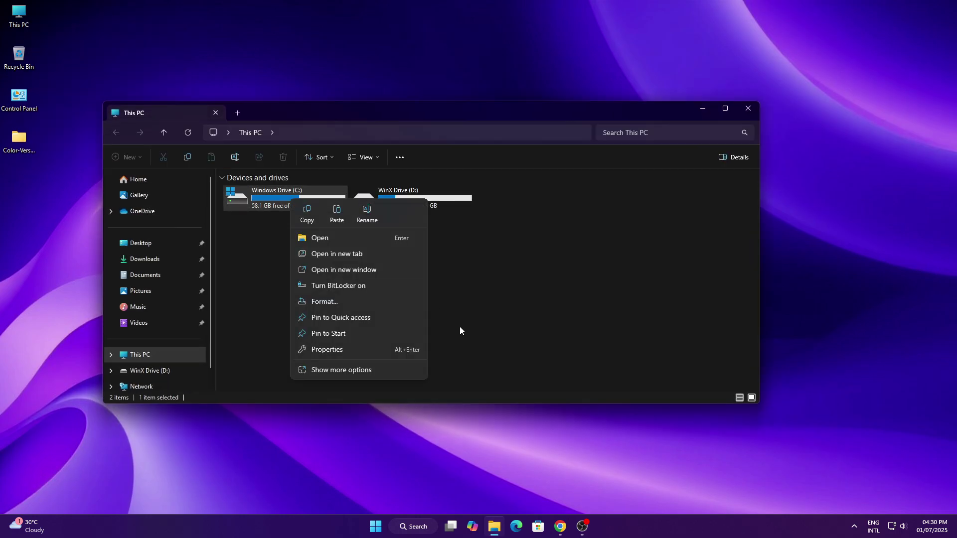
left_click(312, 238)
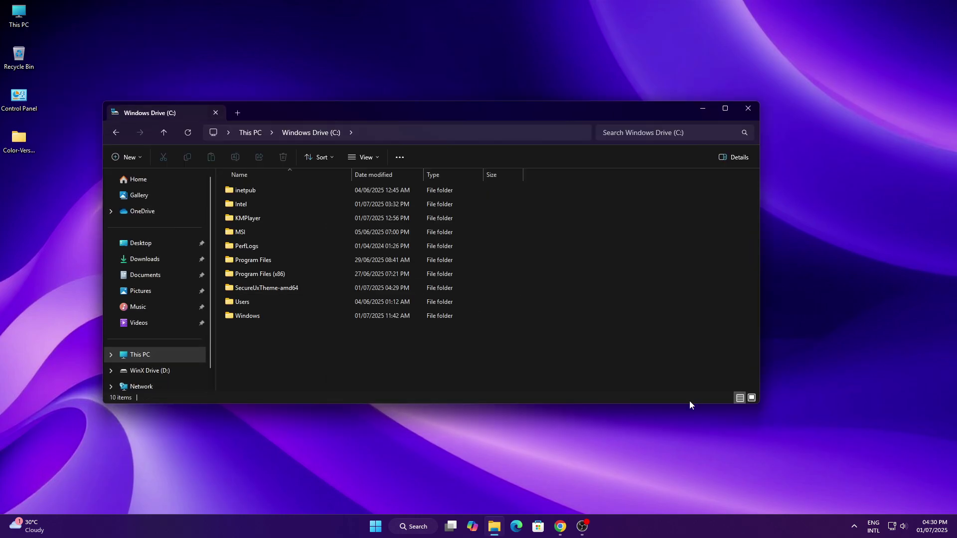
right_click(273, 289)
left_click(319, 96)
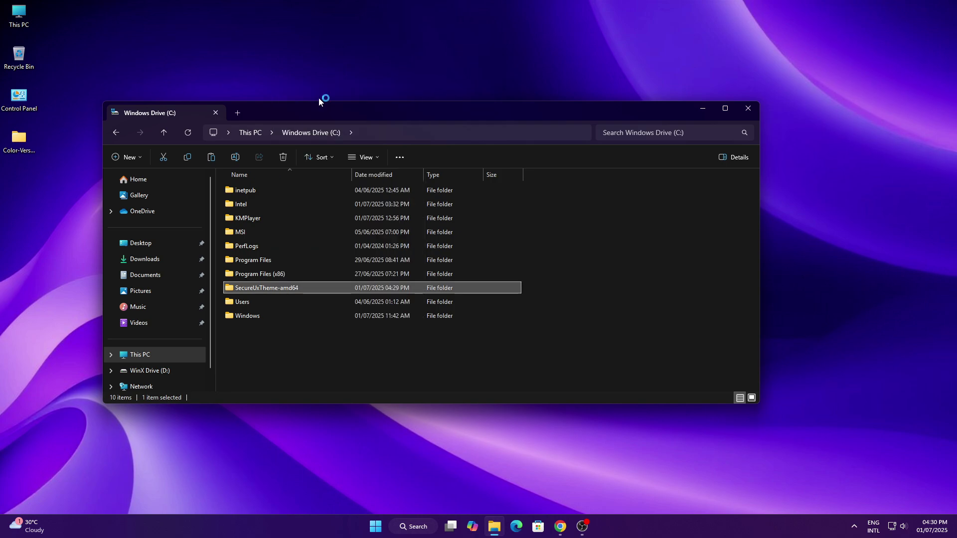
Step: Run ThemeTool as administrator and install the SecureUxTheme patcher
left_click(227, 247)
right_click(227, 248)
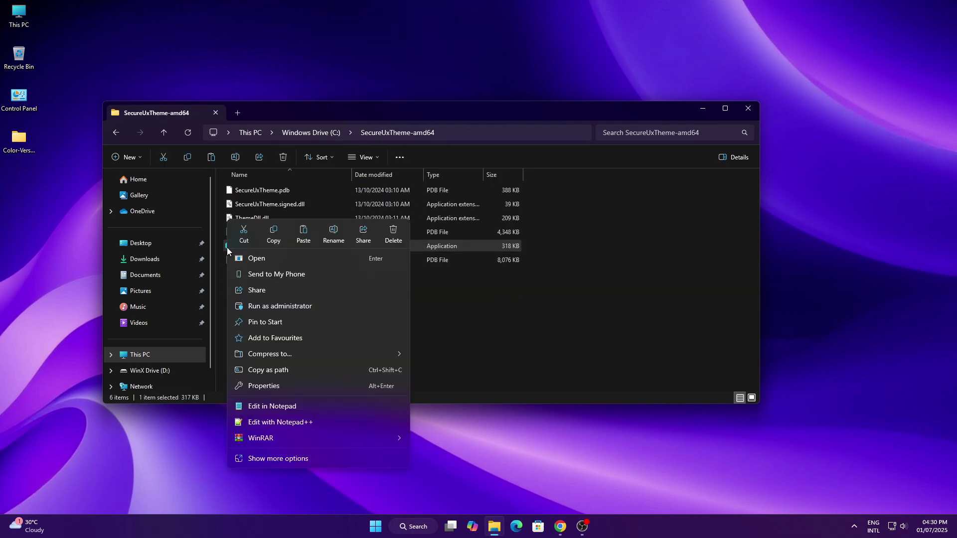
left_click(315, 307)
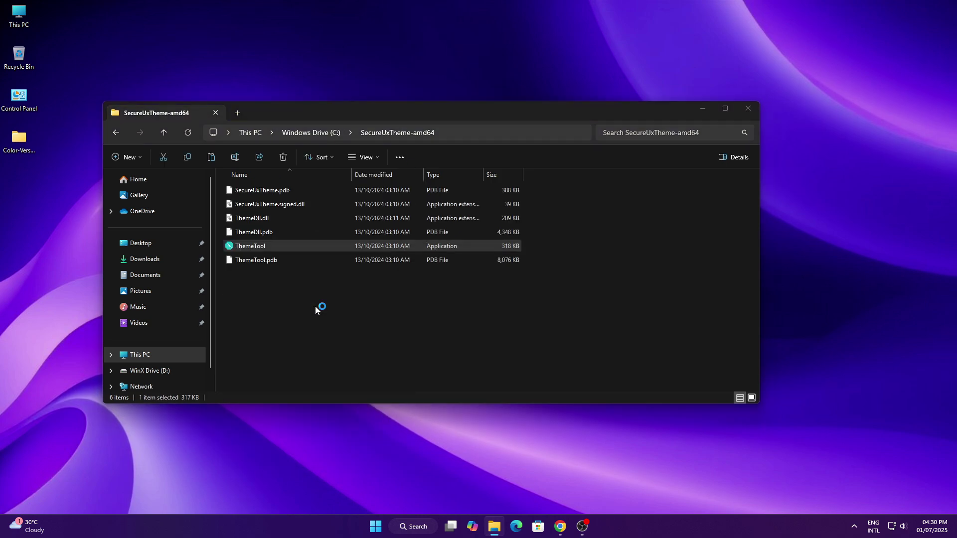
left_click(556, 303)
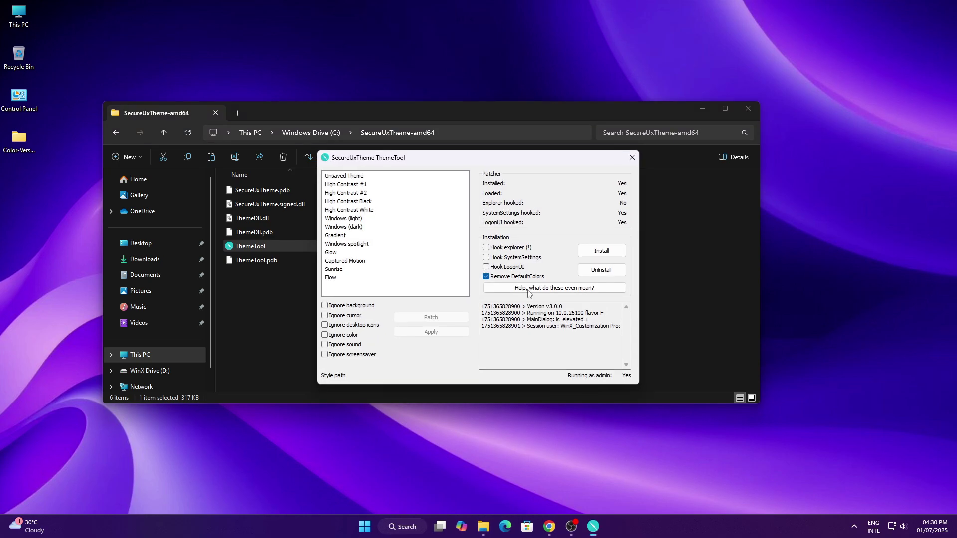
left_click(601, 252)
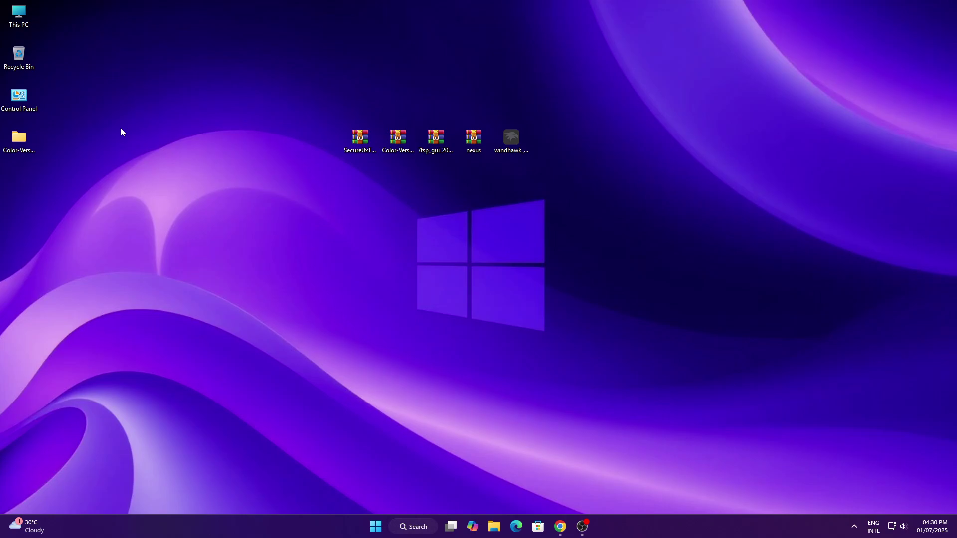
Step: Reopen the SecureUxTheme-amd64 folder on Windows Drive (C:) and run ThemeTool as administrator again
right_click(21, 20)
left_click(55, 60)
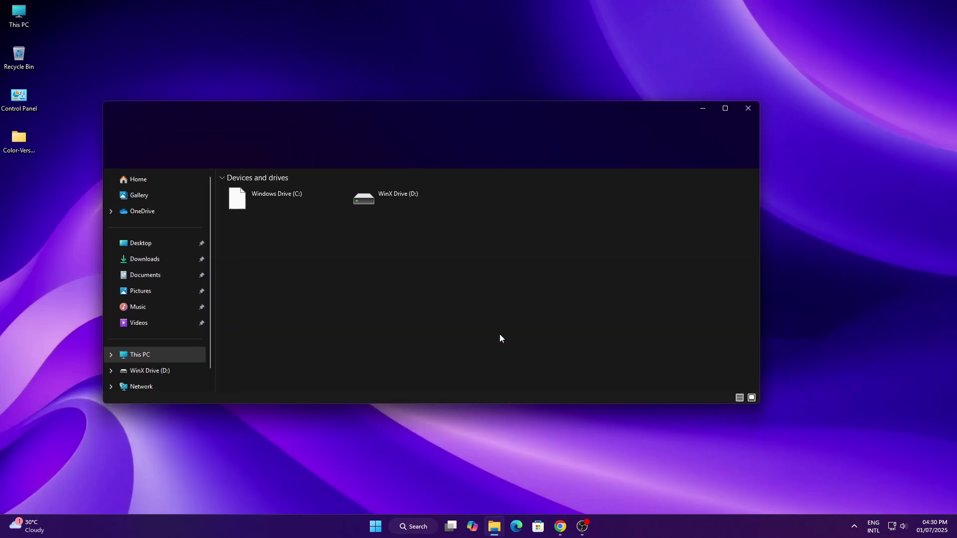
right_click(265, 202)
left_click(313, 239)
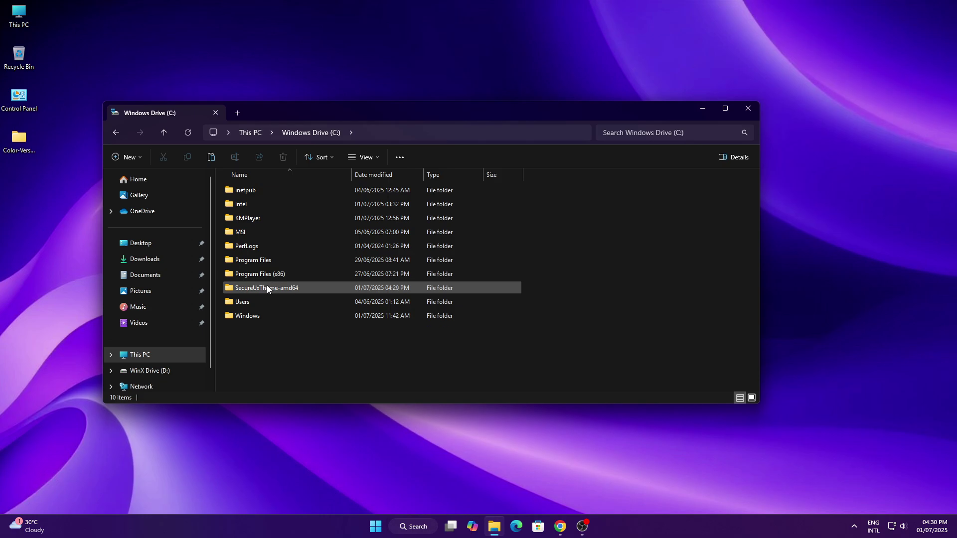
right_click(267, 285)
left_click(317, 87)
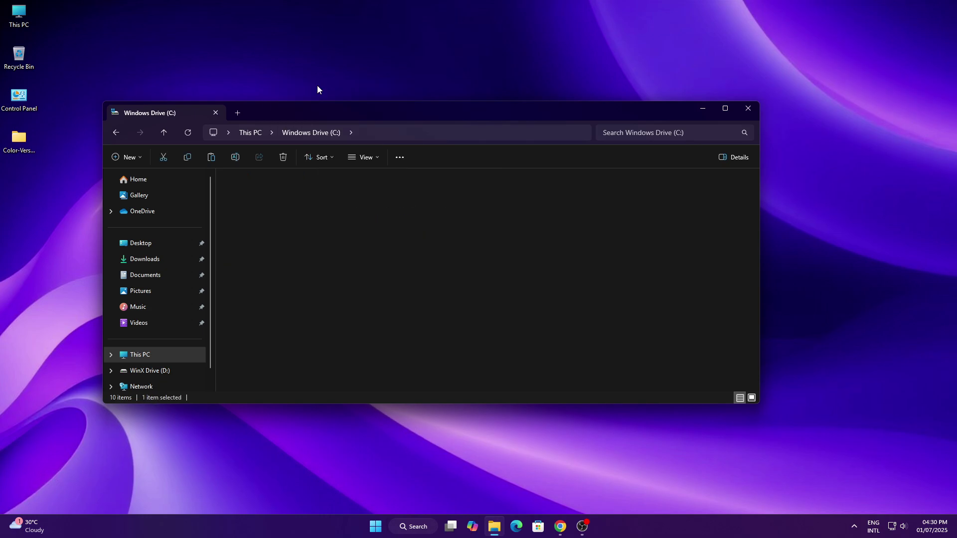
left_click(255, 247)
right_click(255, 247)
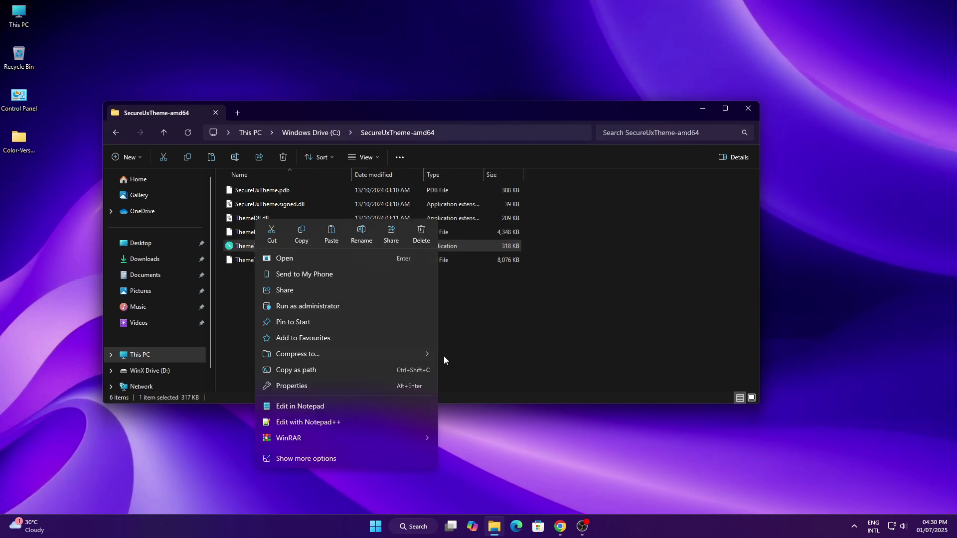
left_click(313, 307)
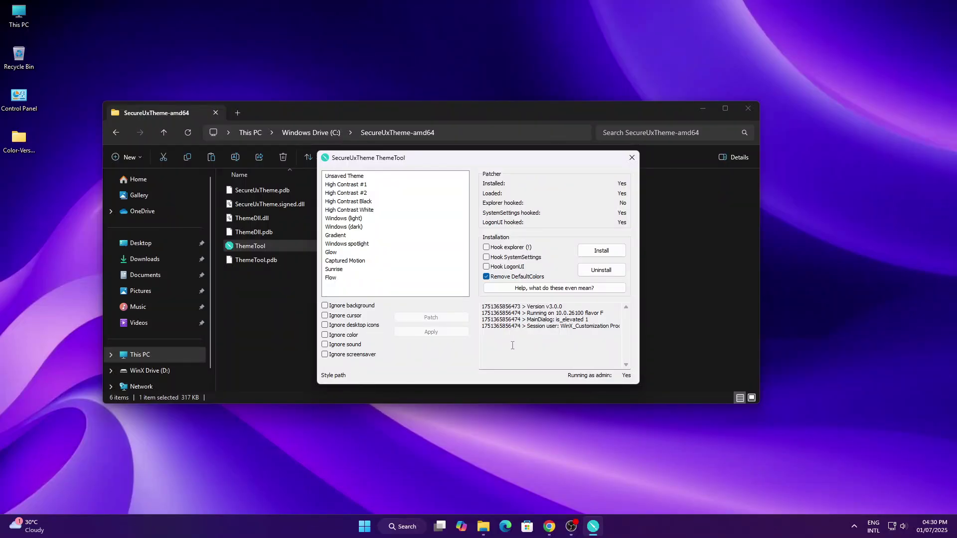
Step: Patch and apply the Gradient theme in ThemeTool, closing the tool and File Explorer when done
left_click(339, 237)
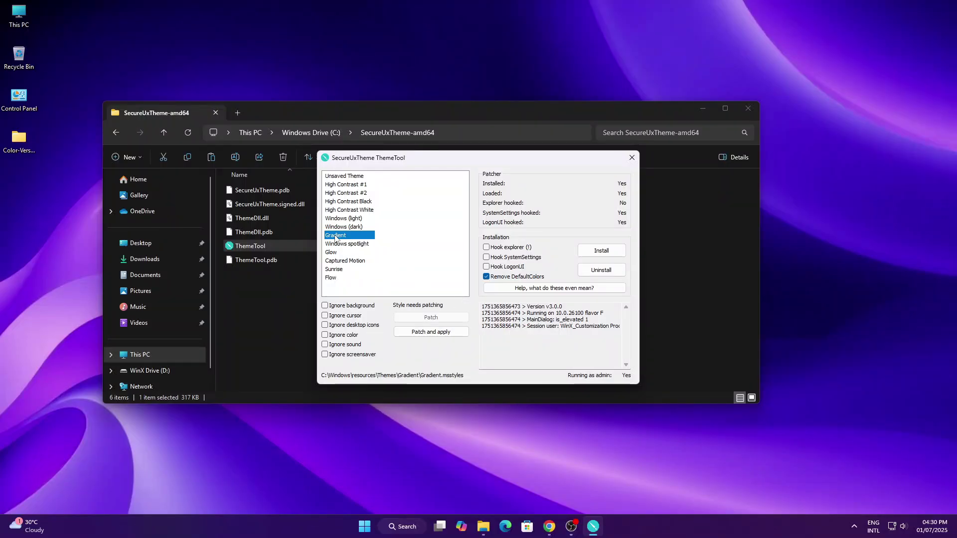
left_click(419, 338)
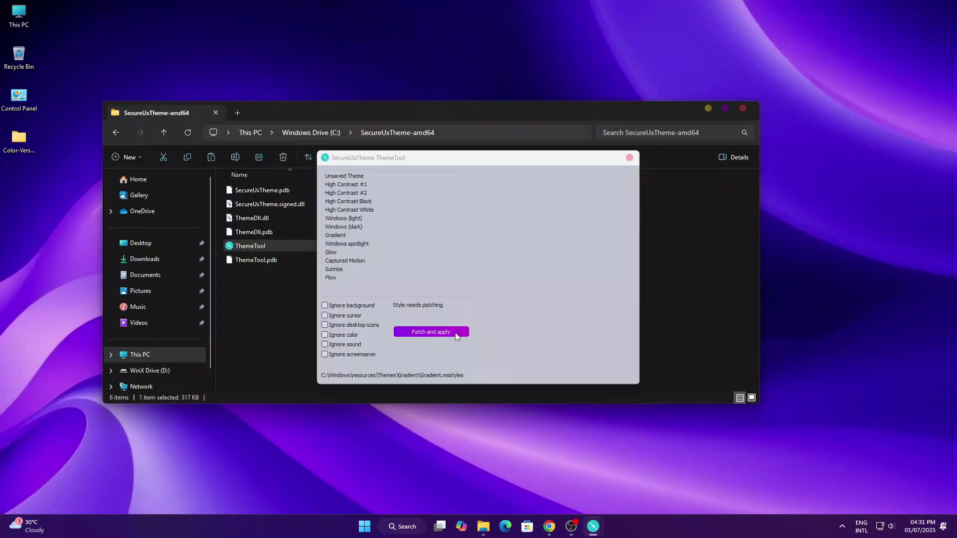
left_click(630, 158)
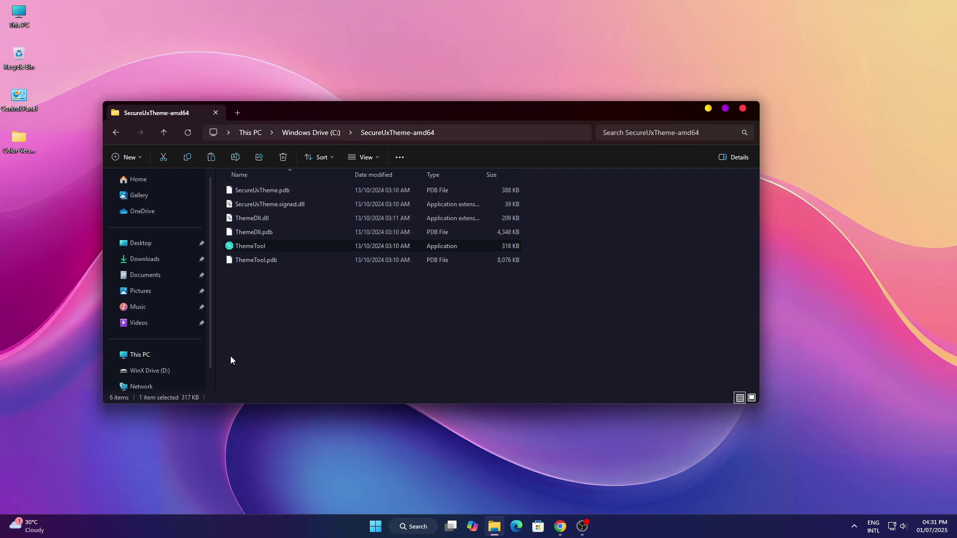
left_click(169, 355)
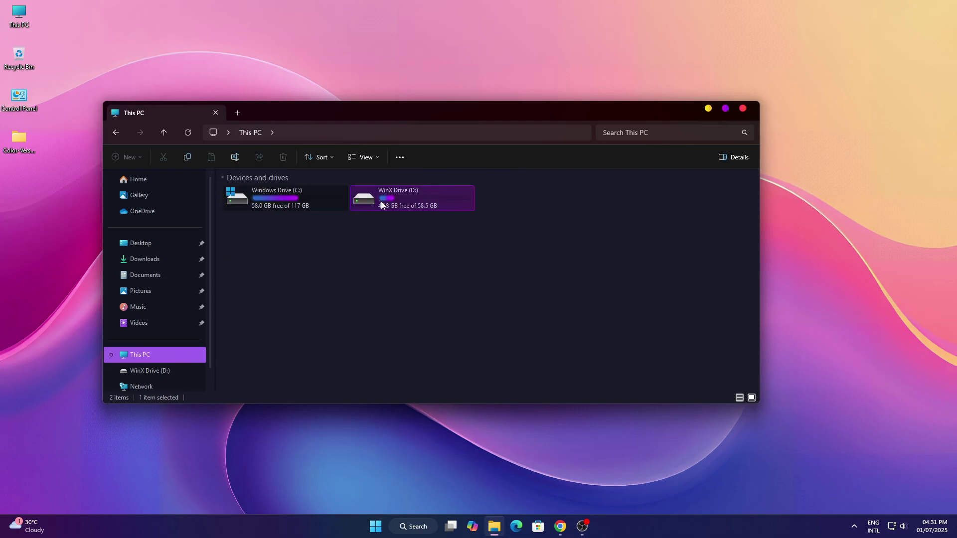
left_click(742, 109)
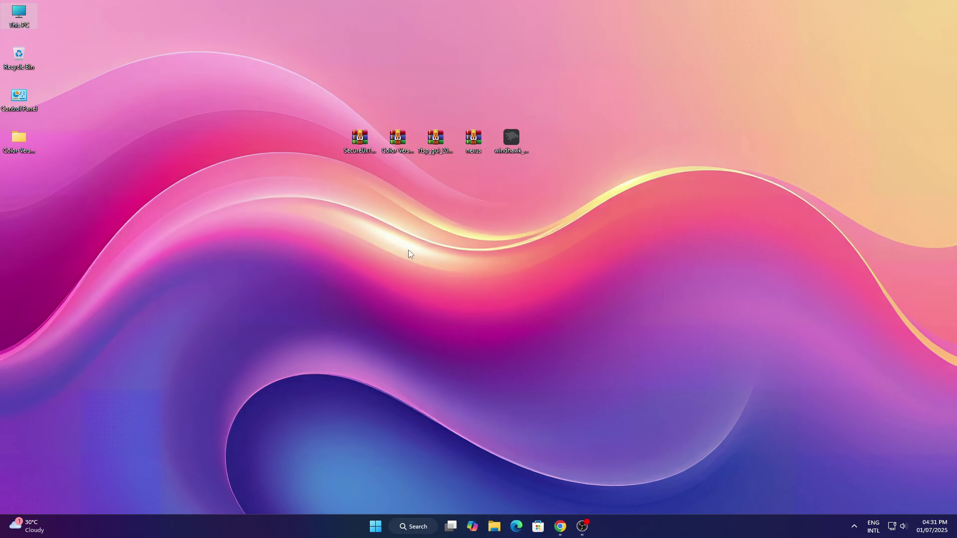
Step: Extract the 7tsp_gui_2019_edition archive with WinRAR into its own folder on the desktop and open that folder
right_click(433, 146)
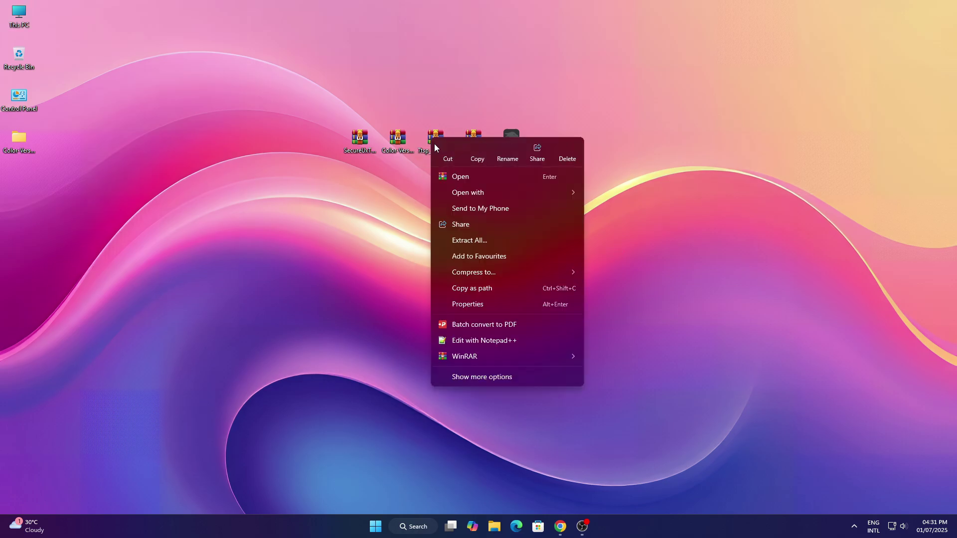
mouse_move(495, 355)
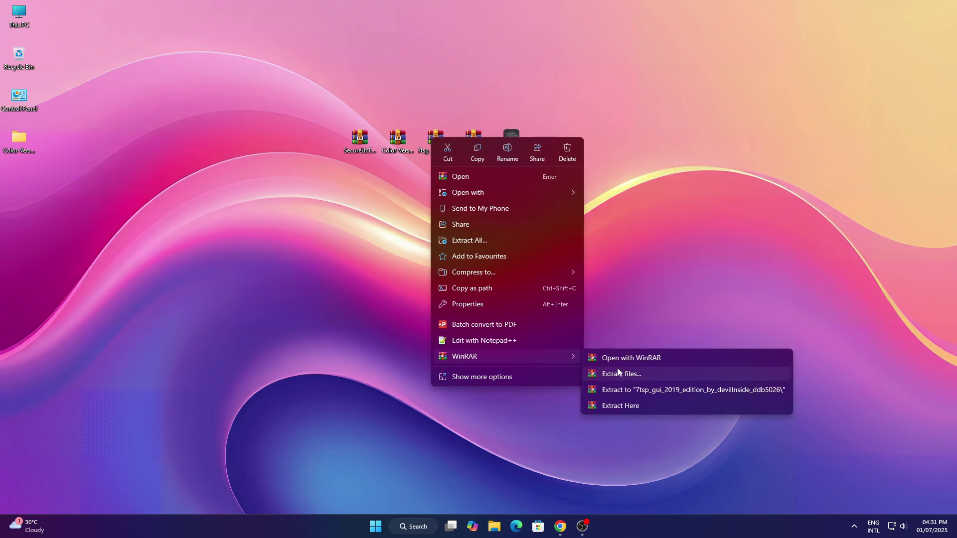
left_click(618, 373)
left_click(501, 374)
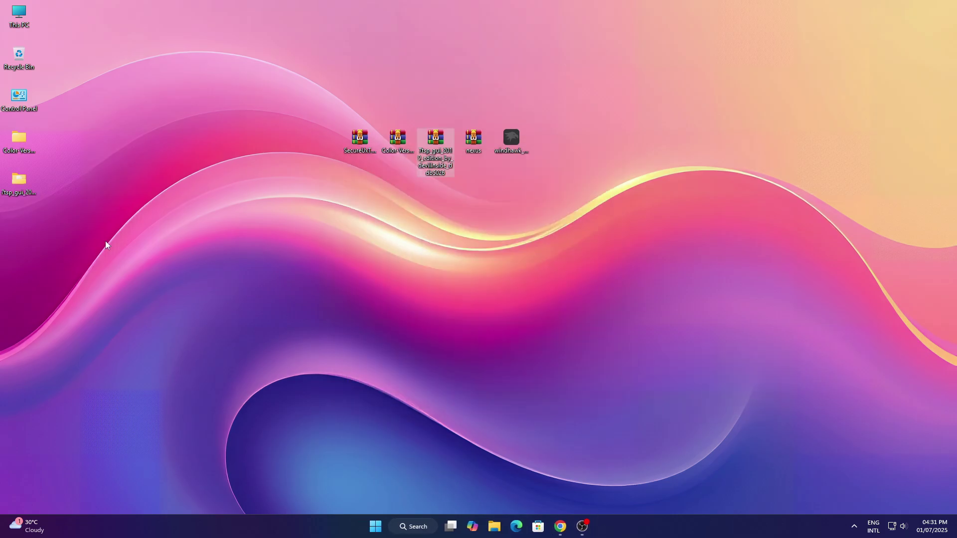
right_click(24, 188)
left_click(82, 223)
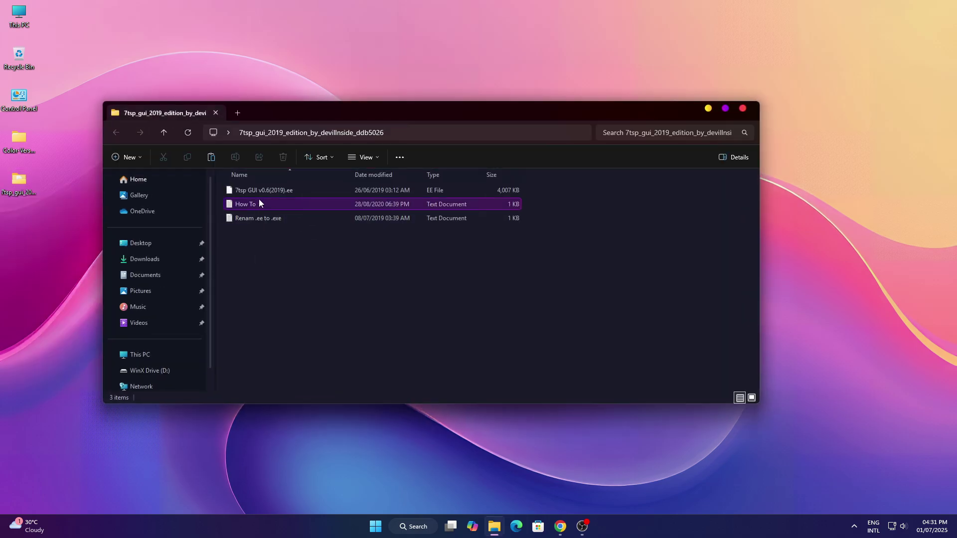
Step: Rename the 7tsp GUI v0.6(2019).ee file to 7tsp GUI v0.6(2019).exe, accepting the extension change
left_click(260, 194)
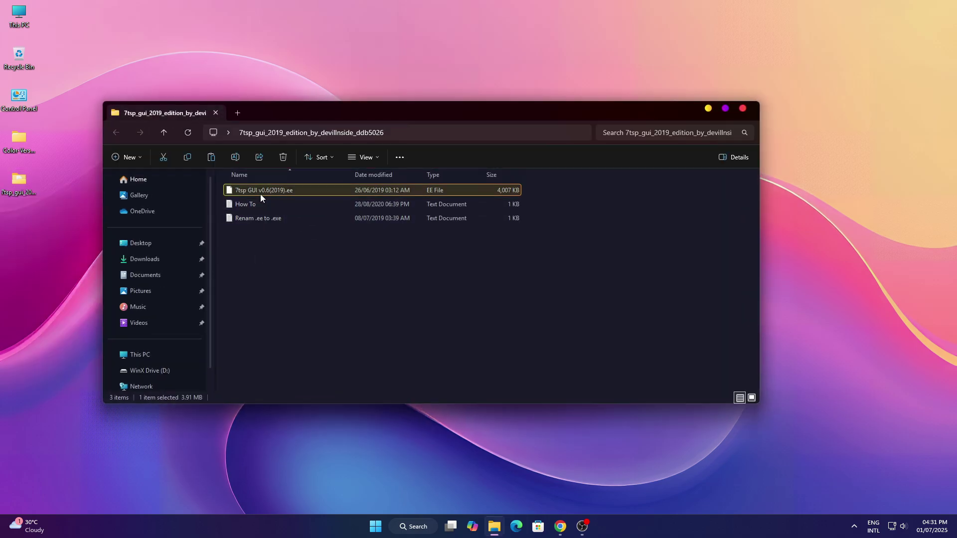
right_click(260, 193)
left_click(331, 203)
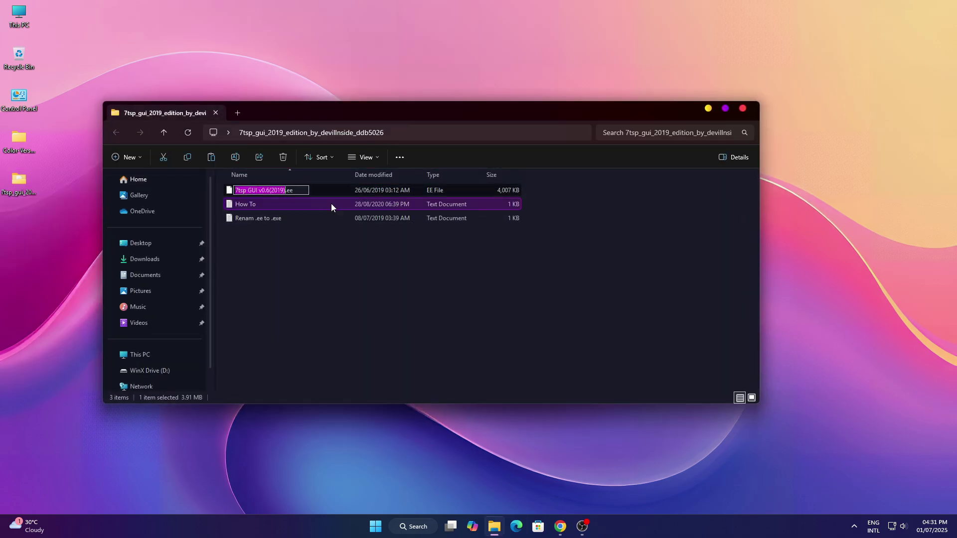
left_click(288, 191)
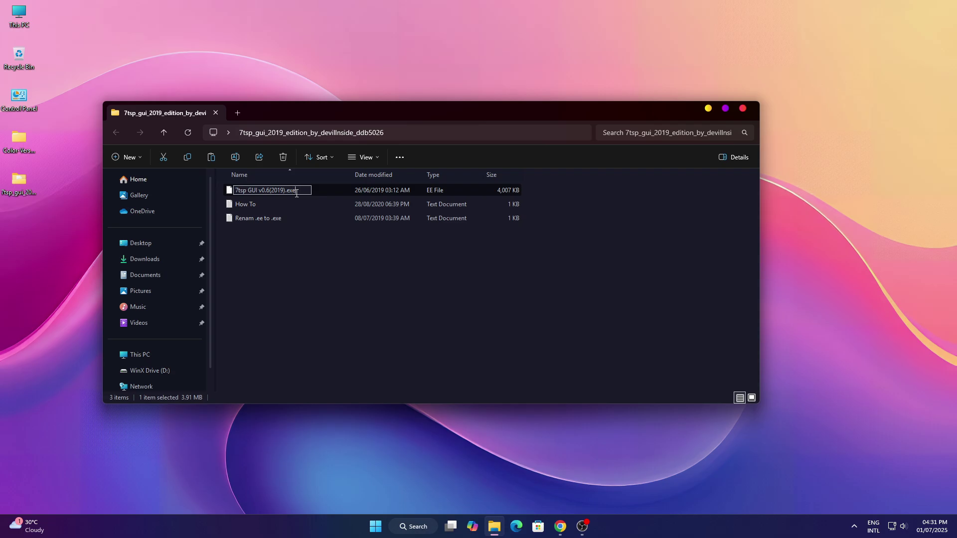
left_click(346, 289)
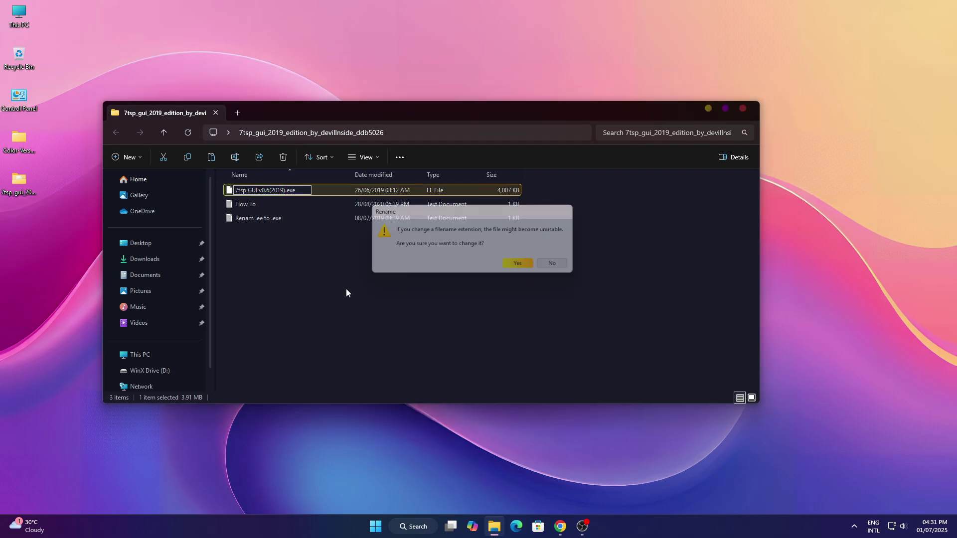
left_click(519, 262)
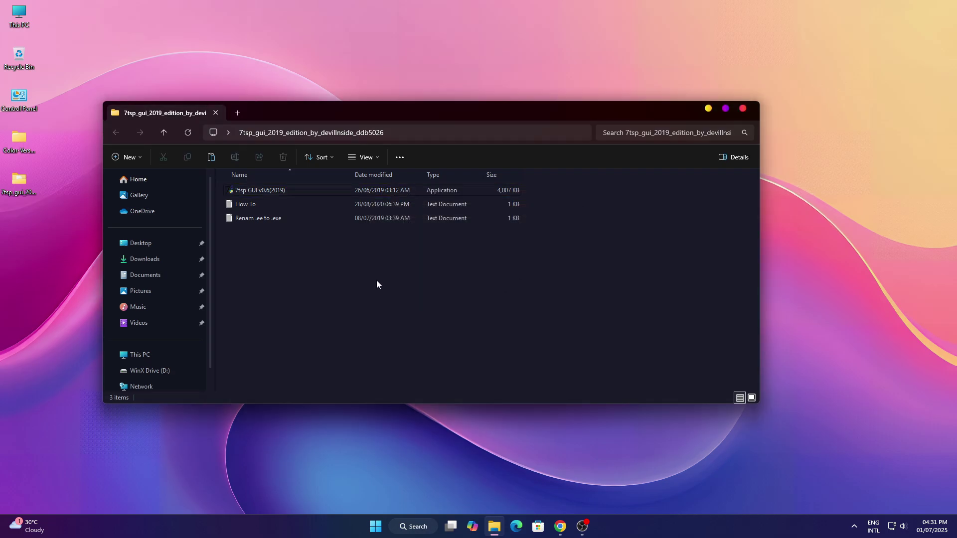
Step: Run the 7tsp GUI v0.6(2019) application as administrator
left_click(277, 192)
right_click(277, 193)
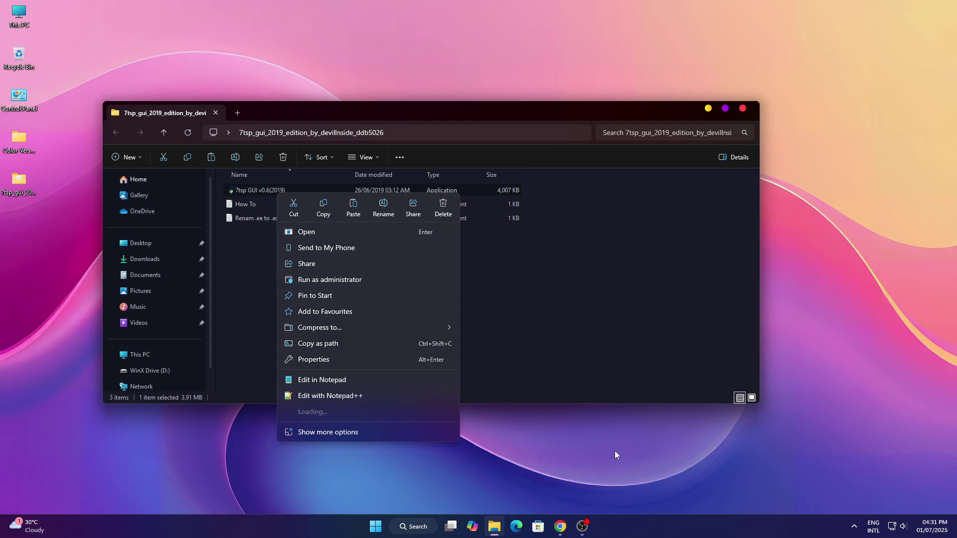
left_click(335, 280)
left_click(528, 385)
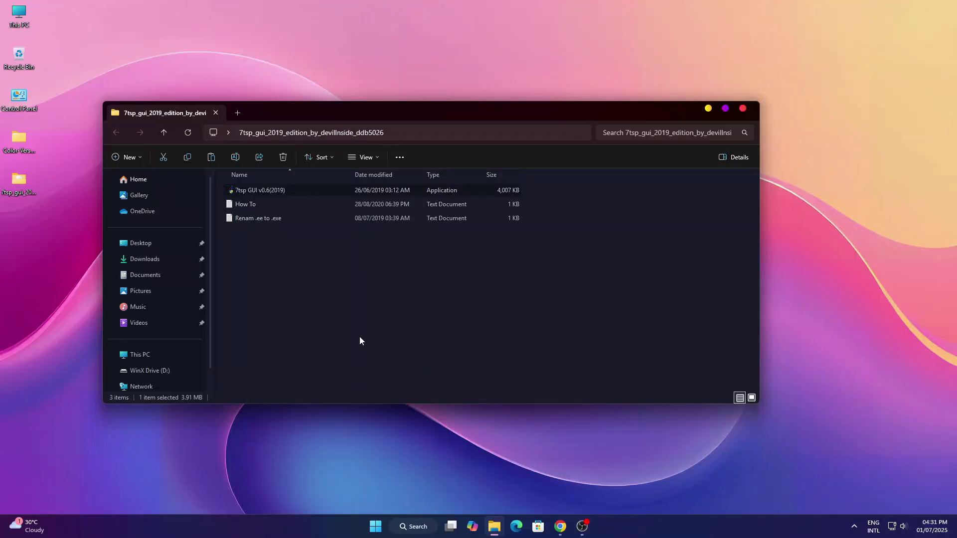
Step: Look up the icon pack archive in the 7TSP ICON PACK subfolder of Color-Verse-Theme-Files on the desktop and close that folder window
right_click(26, 141)
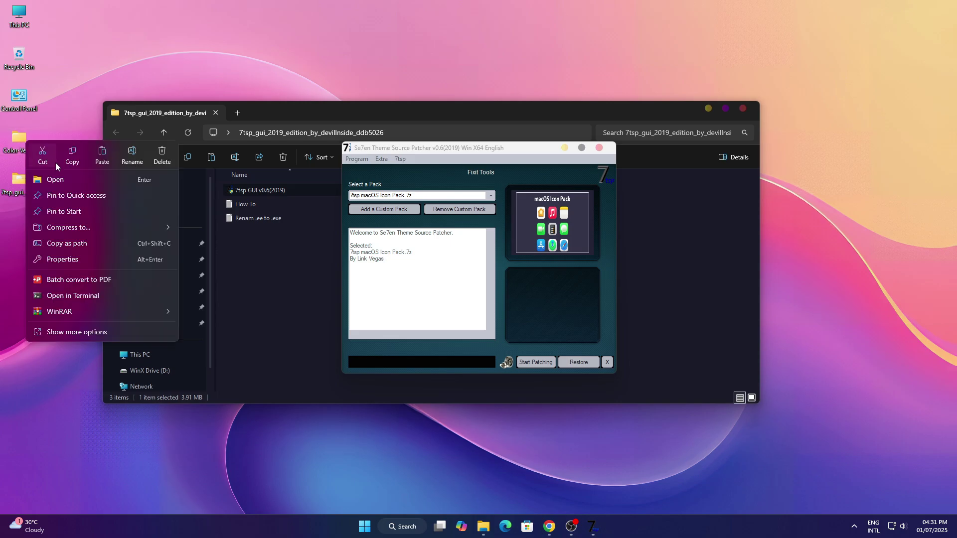
left_click(61, 182)
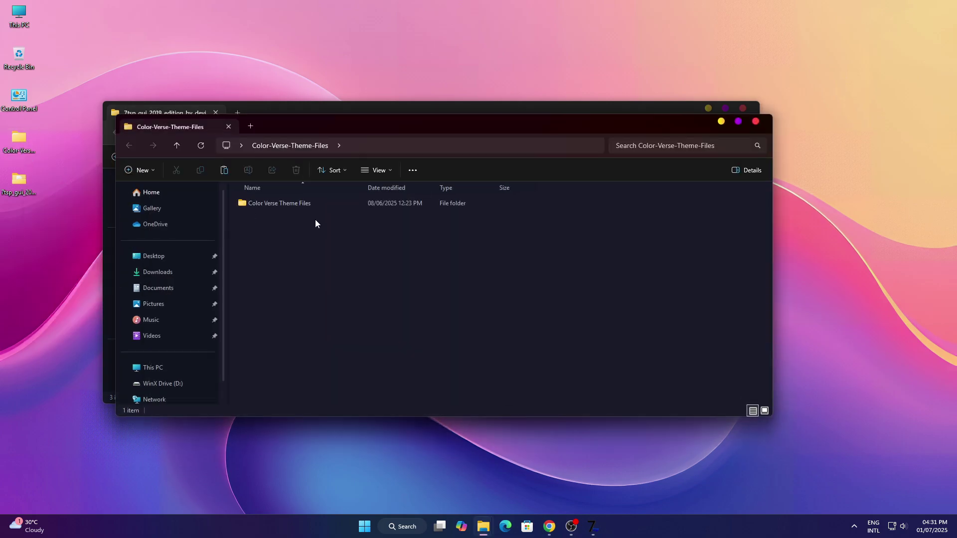
left_click(291, 203)
right_click(292, 204)
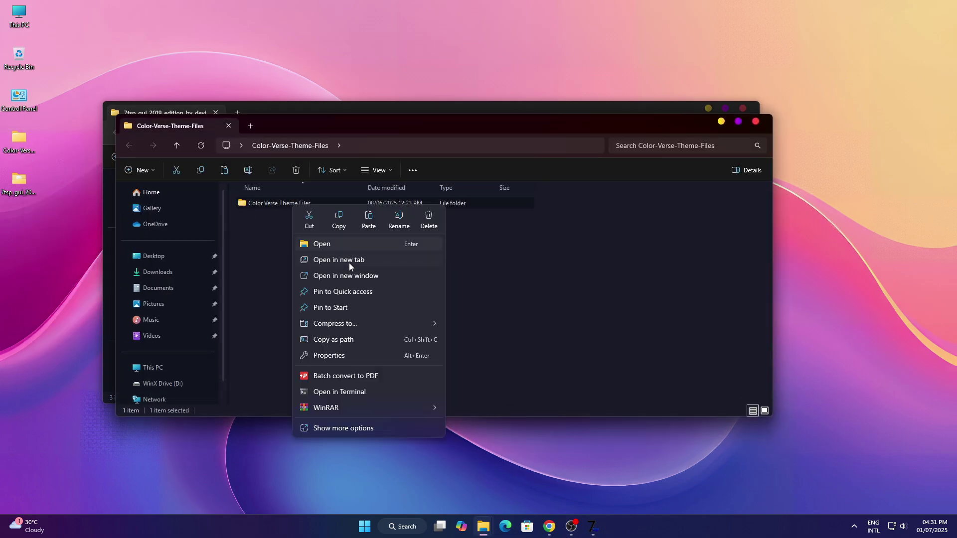
left_click(328, 244)
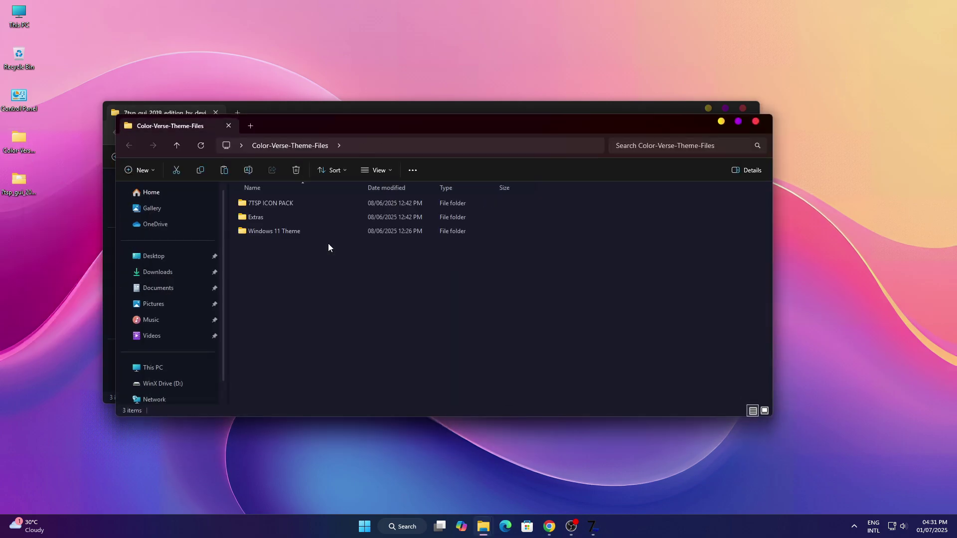
right_click(270, 202)
left_click(302, 241)
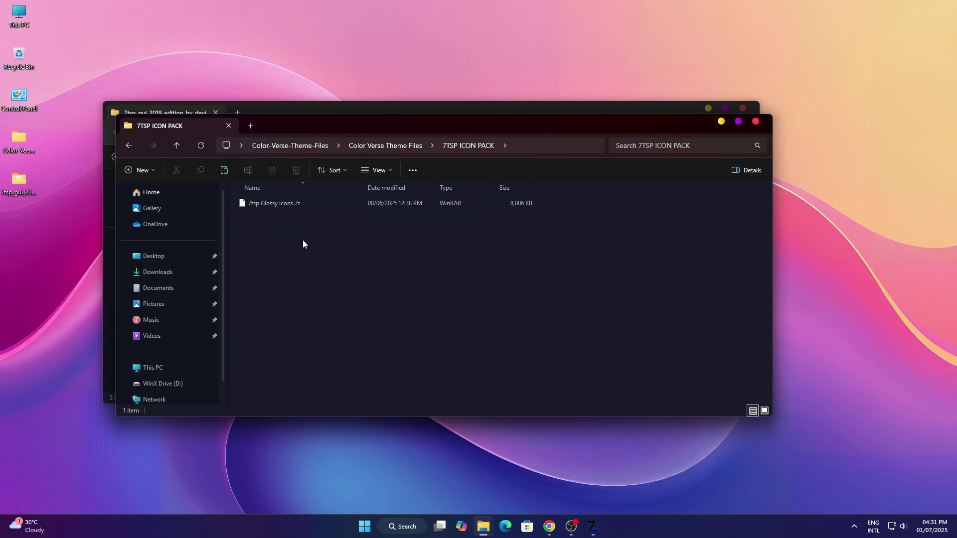
left_click(274, 206)
left_click(757, 122)
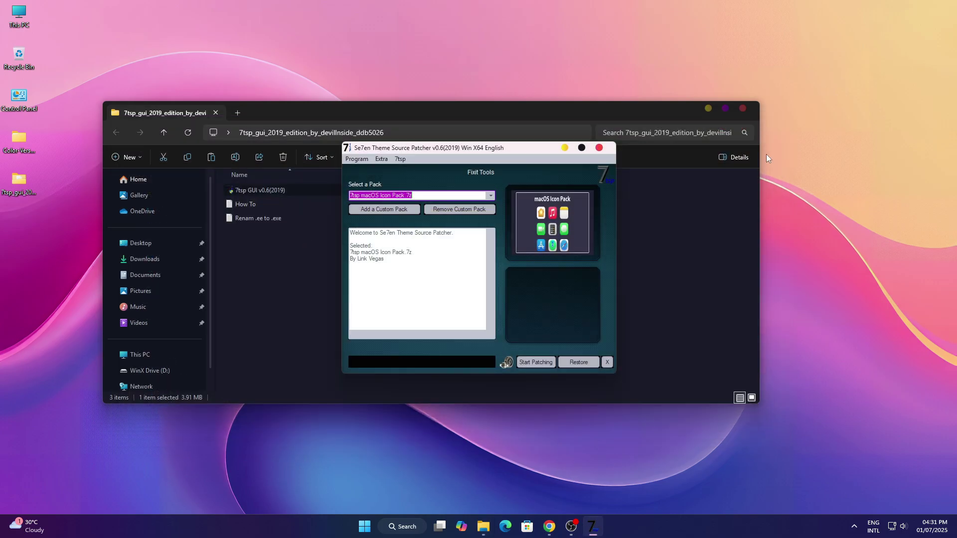
Step: Add 7tsp Glossy Icons.7z from the 7TSP ICON PACK folder inside Color-Verse-Theme-Files as a custom pack
left_click(417, 210)
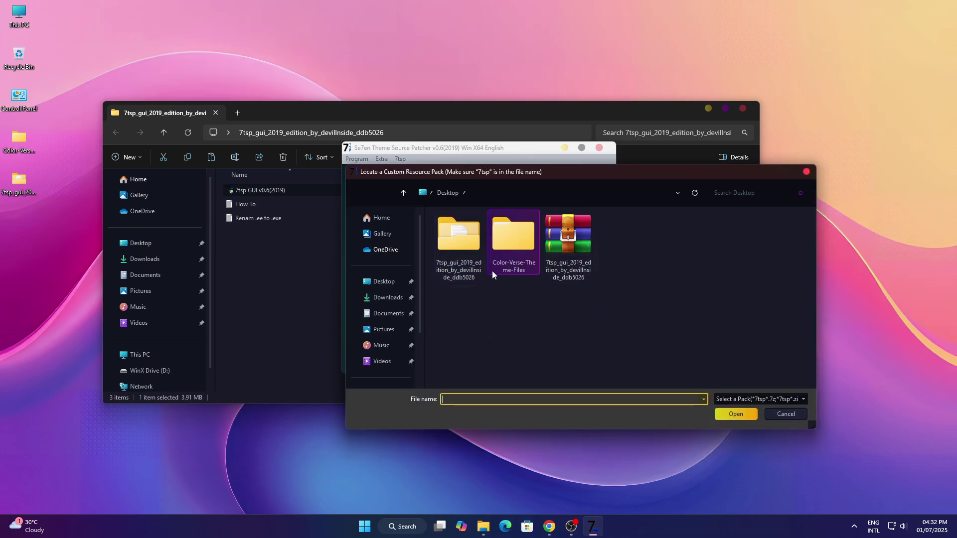
left_click(503, 251)
right_click(505, 248)
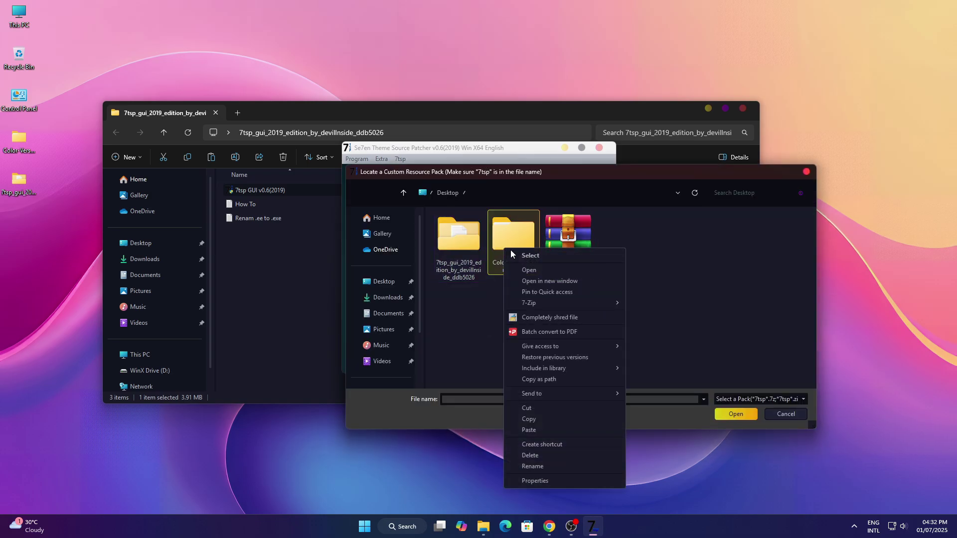
left_click(525, 267)
right_click(462, 231)
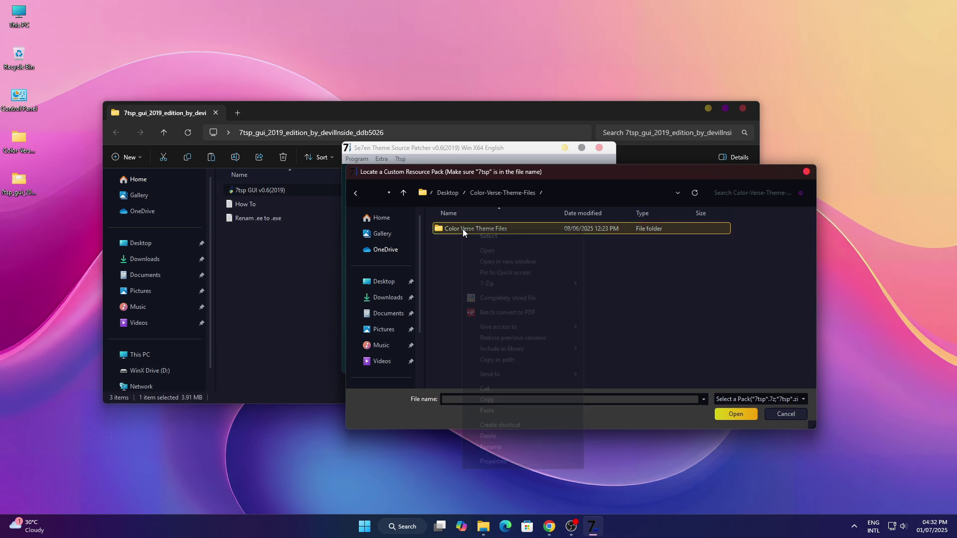
left_click(498, 250)
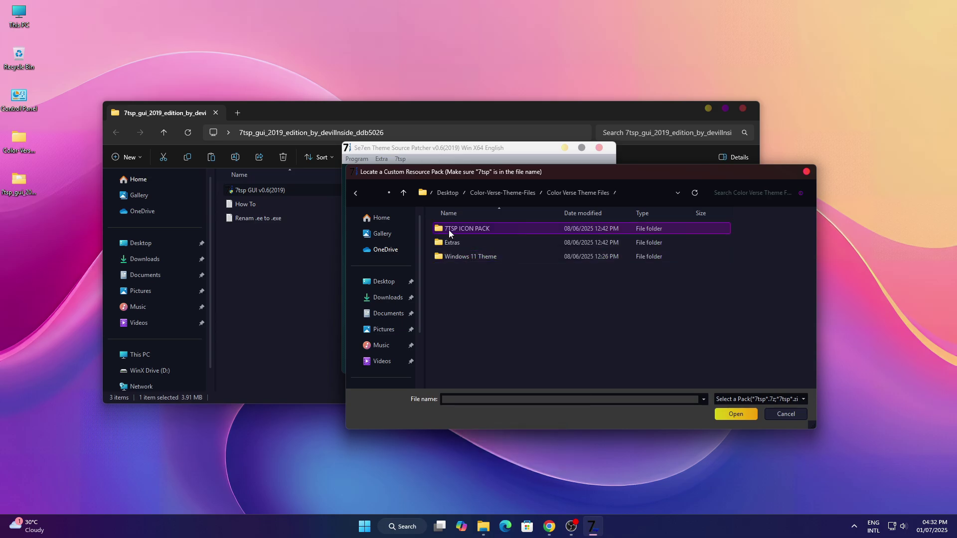
left_click(439, 230)
right_click(446, 231)
left_click(477, 253)
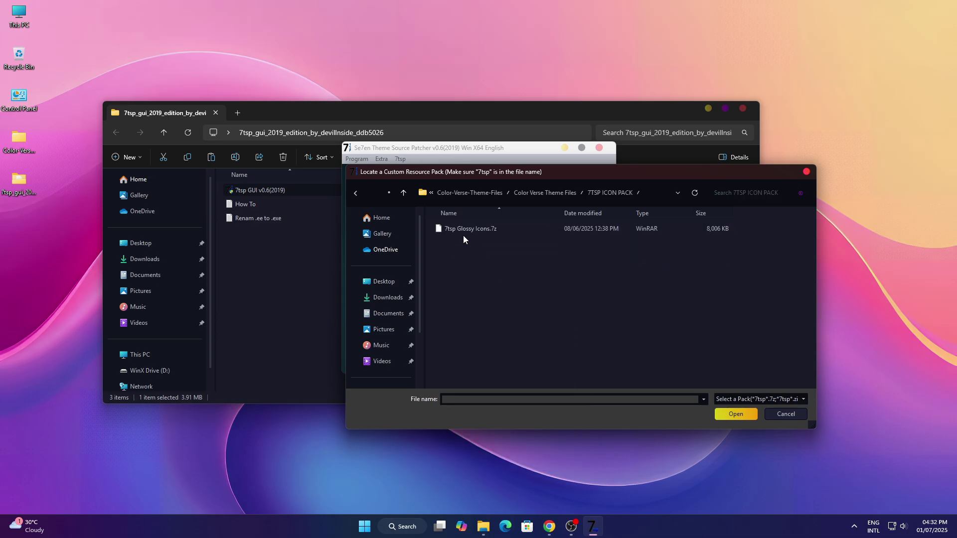
left_click(462, 235)
left_click(750, 415)
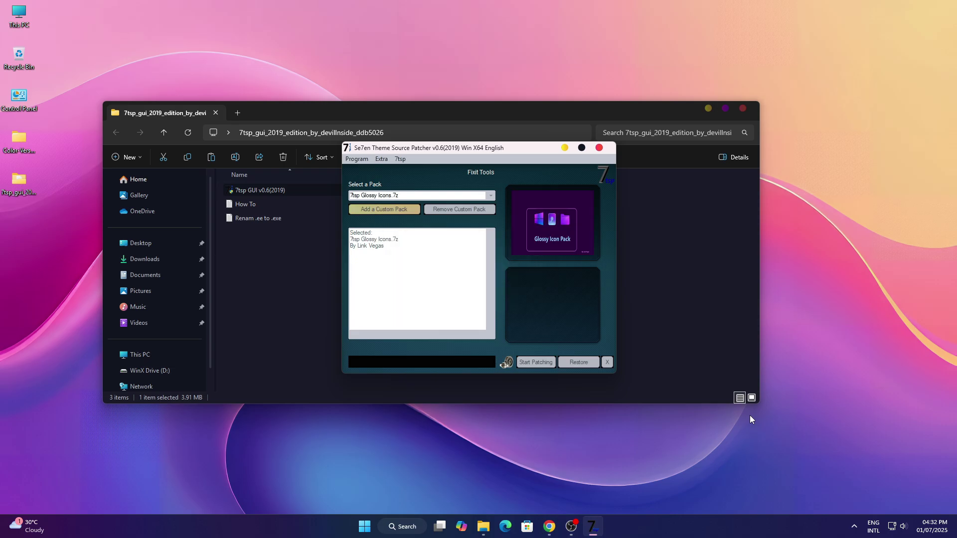
Step: Patch the system with the 7tsp Glossy Icons.7z pack and reboot Windows to apply the changes
left_click(554, 255)
left_click(567, 273)
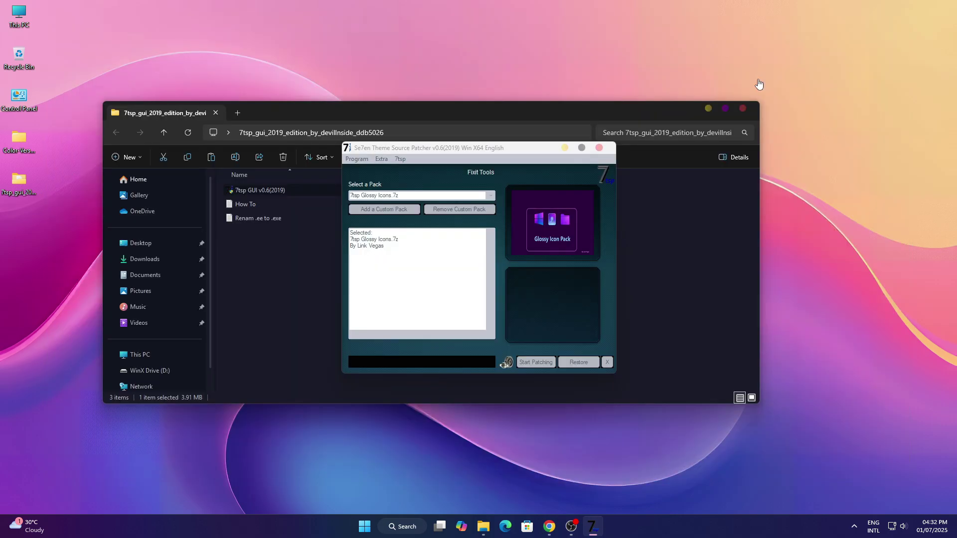
left_click(541, 362)
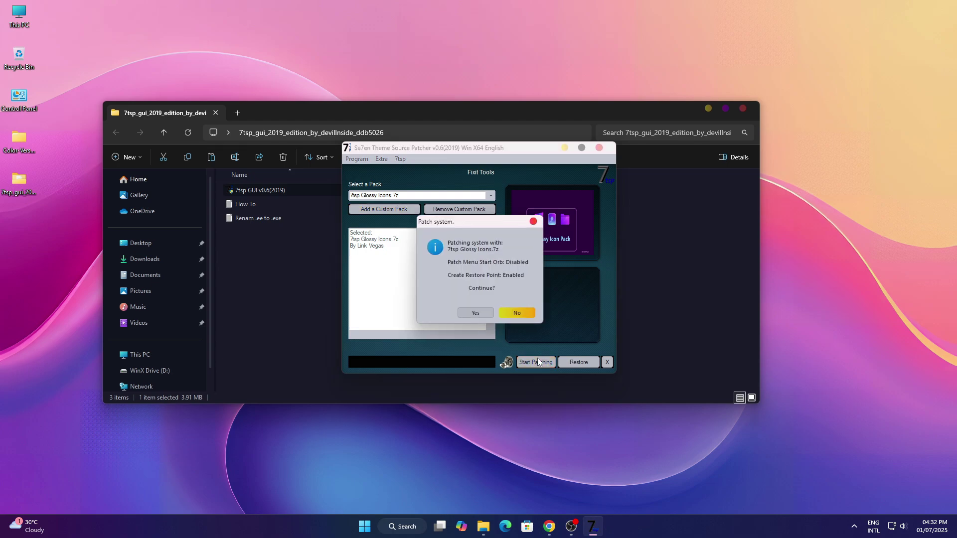
left_click(475, 314)
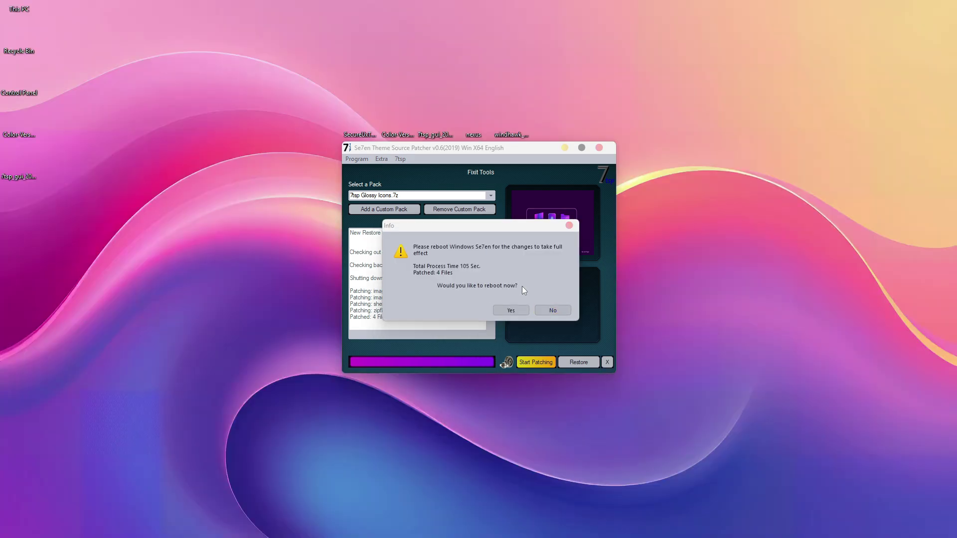
left_click(513, 310)
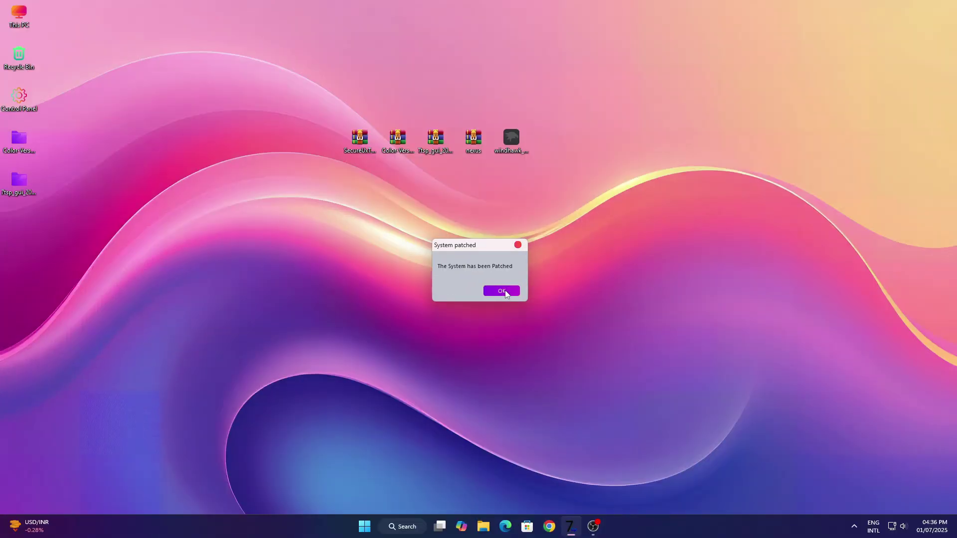
left_click(508, 291)
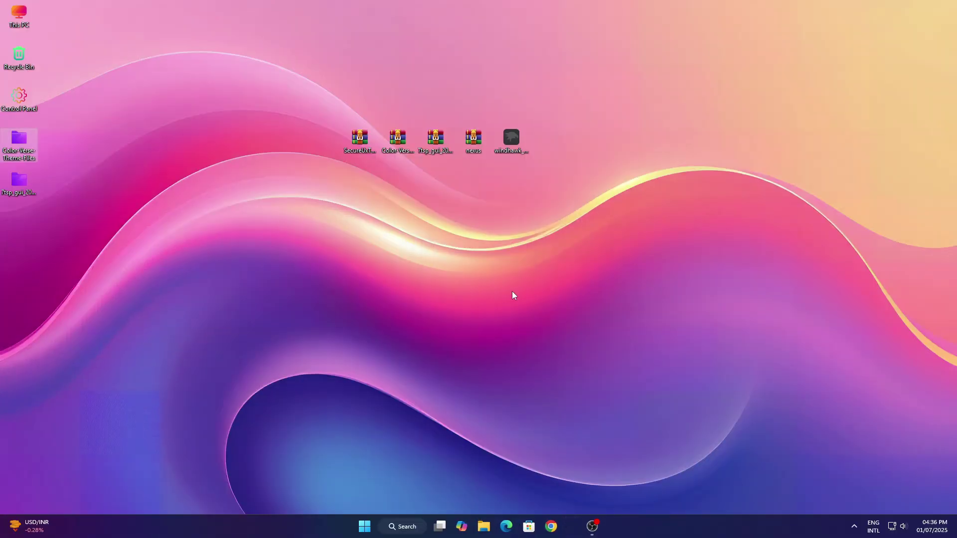
Step: Examine the patched drive and folder icons in This PC and Windows Drive (C:), including large-icon view, and close File Explorer
right_click(26, 16)
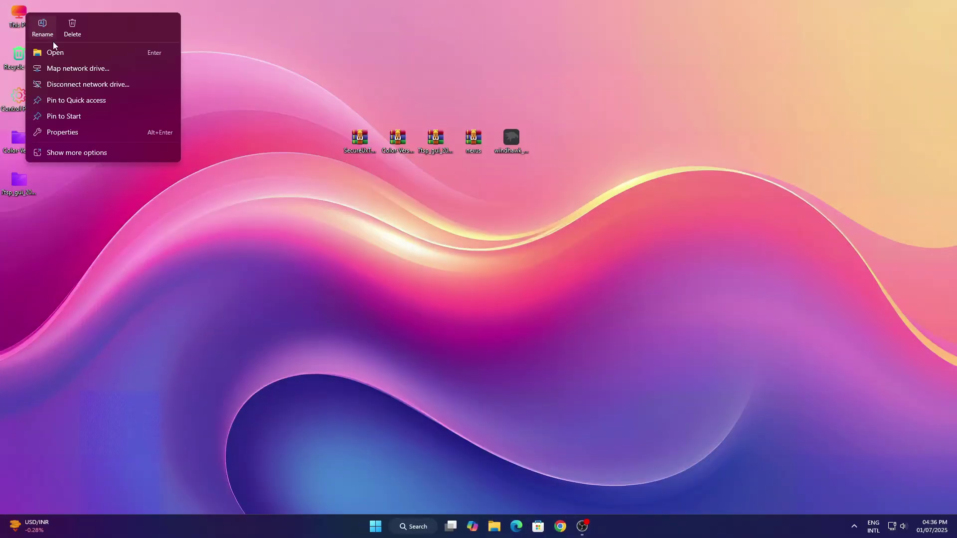
left_click(54, 47)
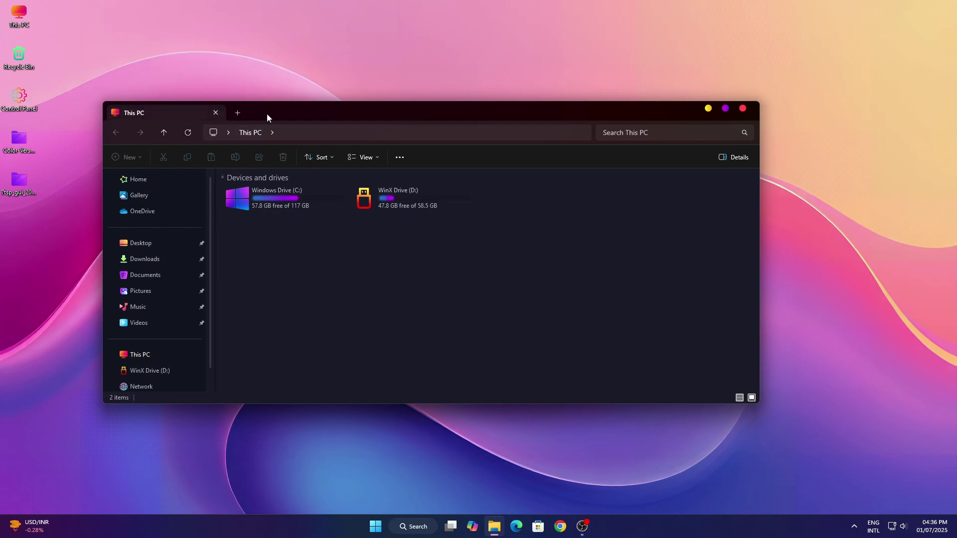
left_click_drag(267, 112, 309, 92)
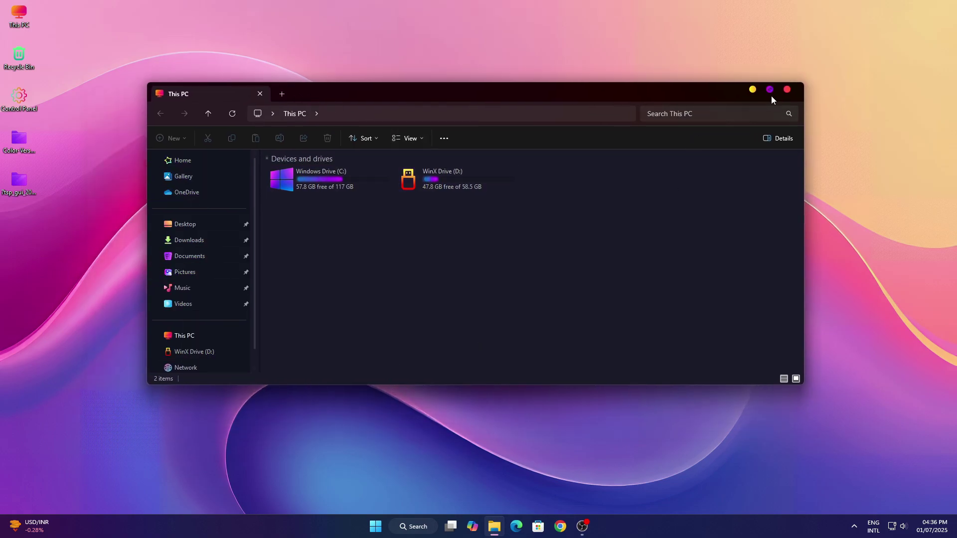
right_click(354, 166)
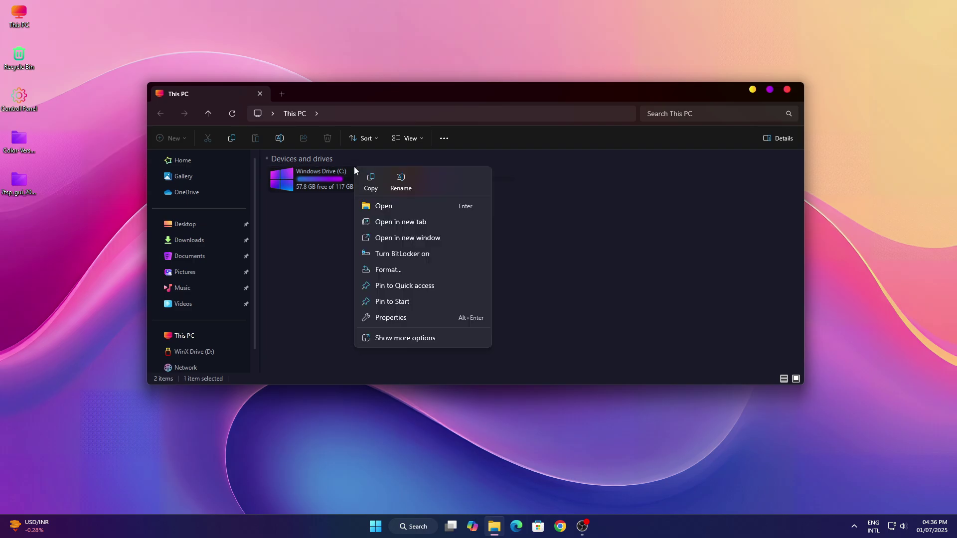
left_click(382, 205)
left_click_drag(415, 100, 454, 80)
left_click(429, 202)
left_click(820, 343)
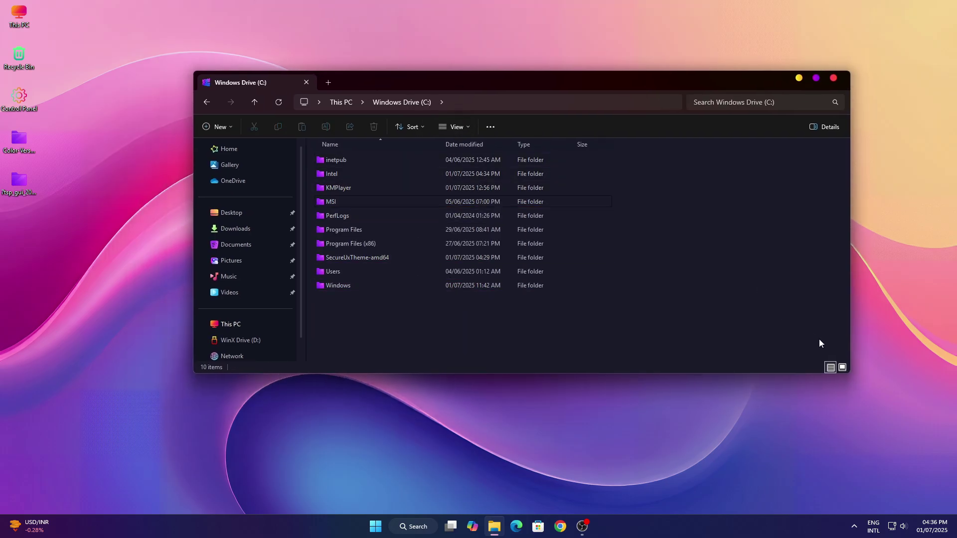
left_click(843, 367)
left_click_drag(396, 257, 797, 323)
left_click(831, 369)
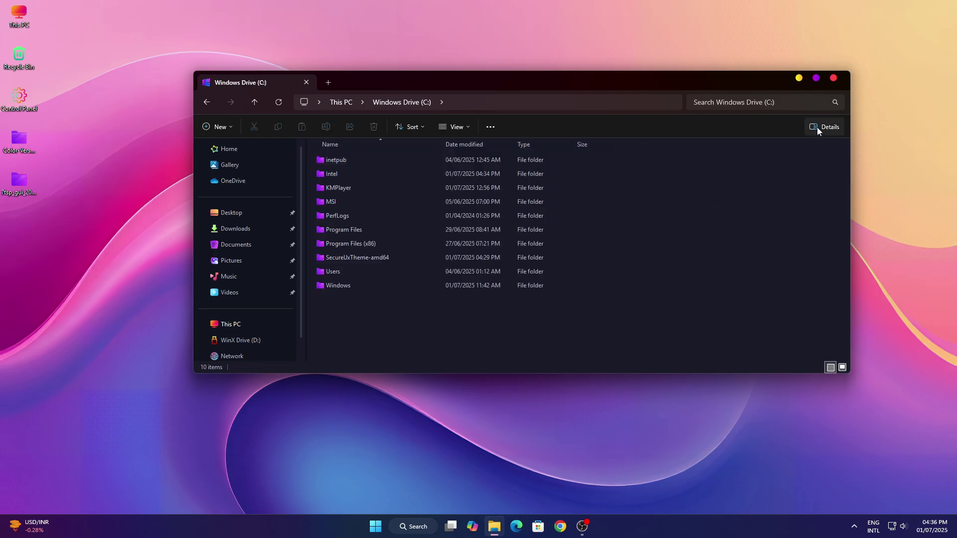
left_click(833, 78)
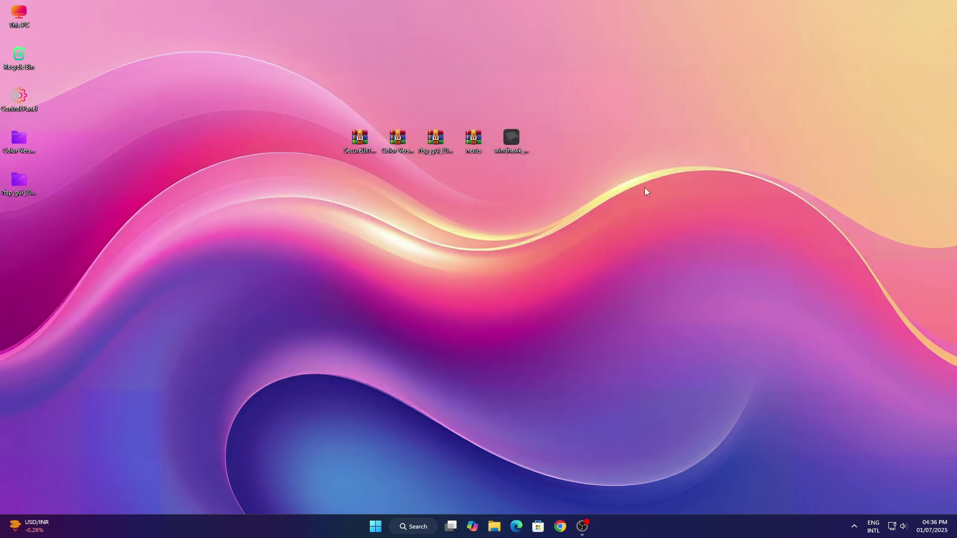
Step: Extract the nexus archive into a nexus folder on the desktop with WinRAR's default extraction options
right_click(468, 145)
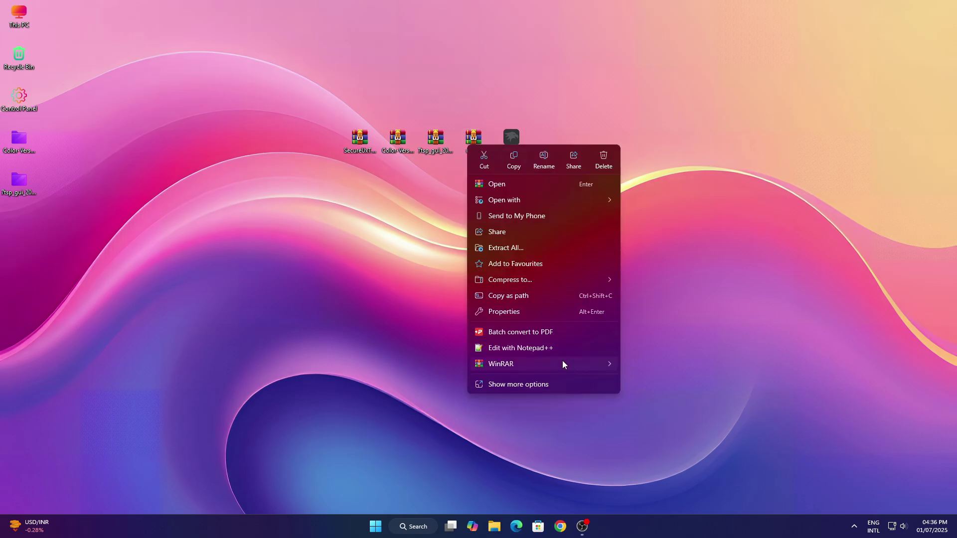
mouse_move(561, 363)
left_click(648, 379)
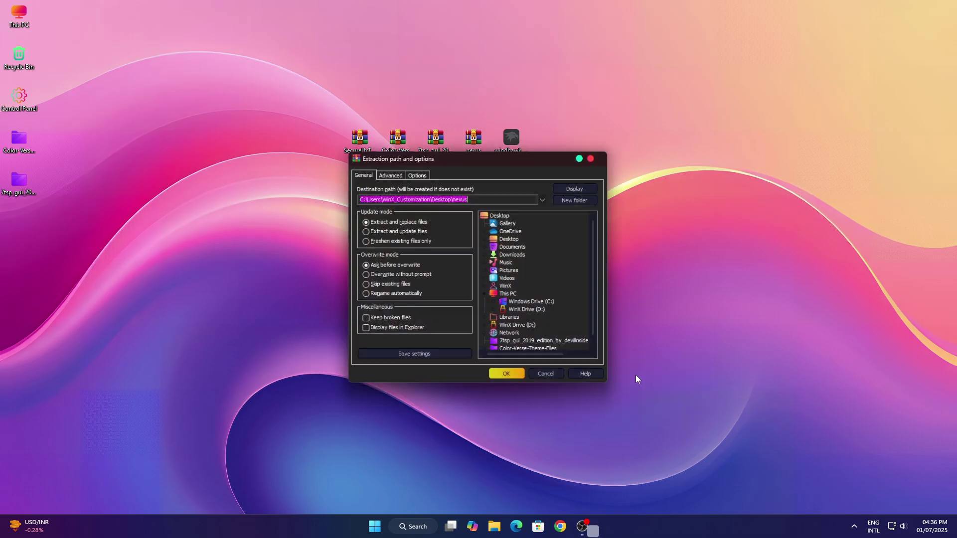
left_click(513, 379)
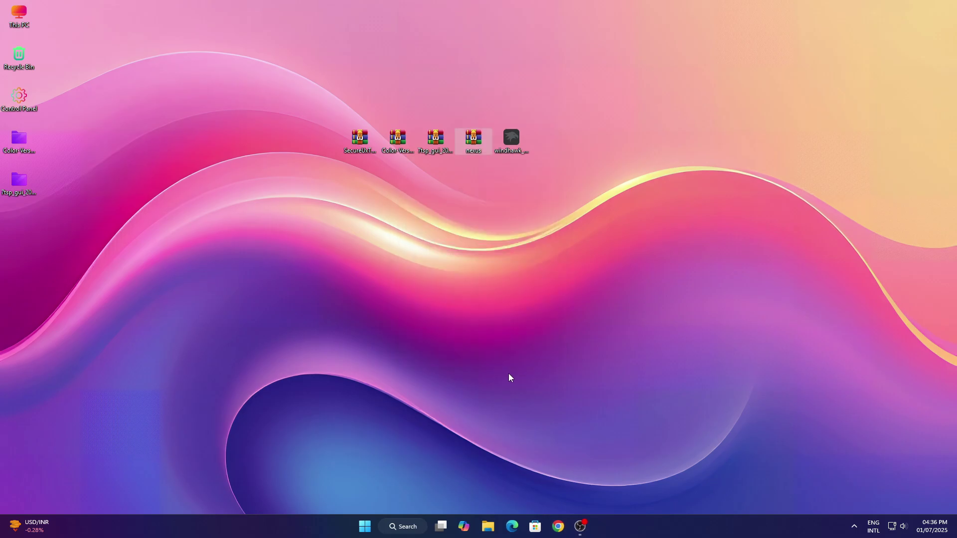
Step: Run NexusSetup from the extracted nexus folder as administrator, accept the license, install with the default folders, and finish by launching Nexus
right_click(19, 230)
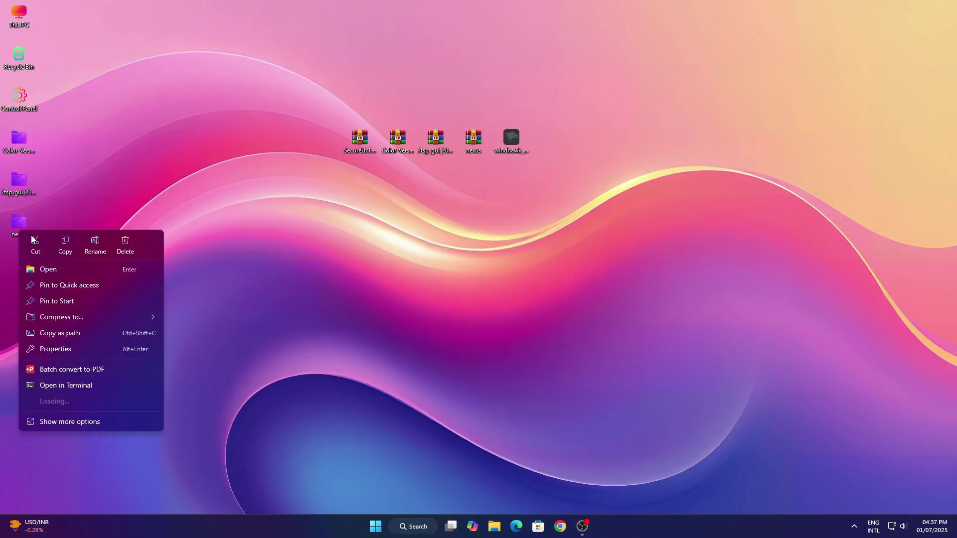
left_click(52, 271)
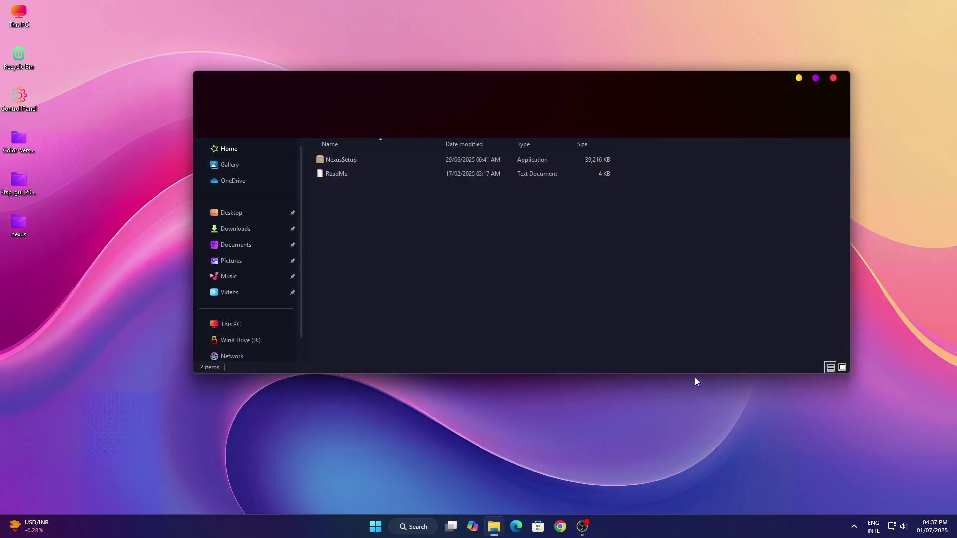
right_click(349, 159)
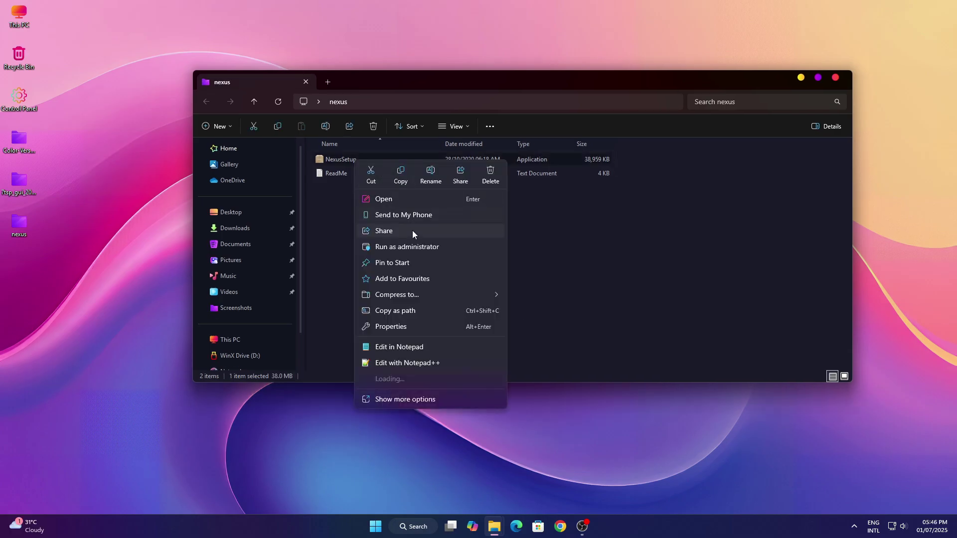
left_click(413, 247)
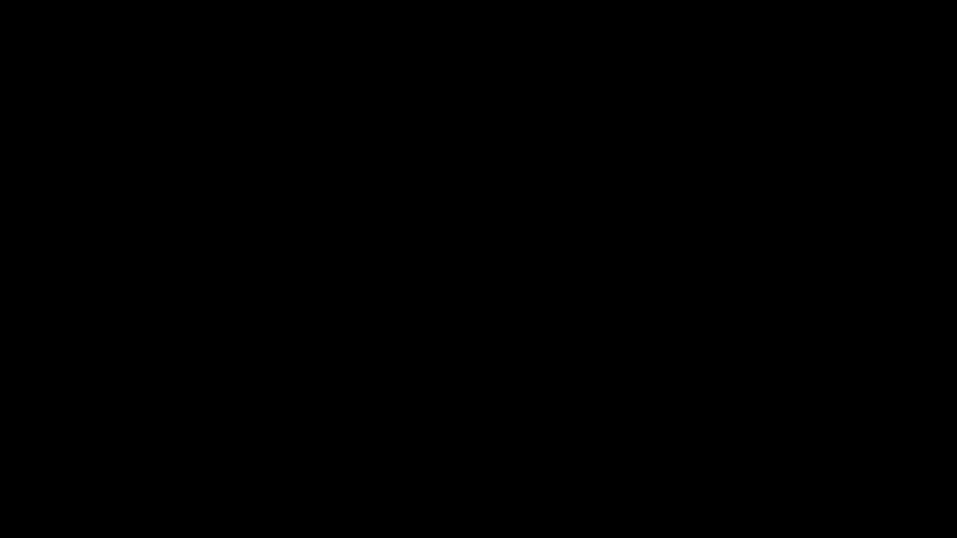
left_click(511, 323)
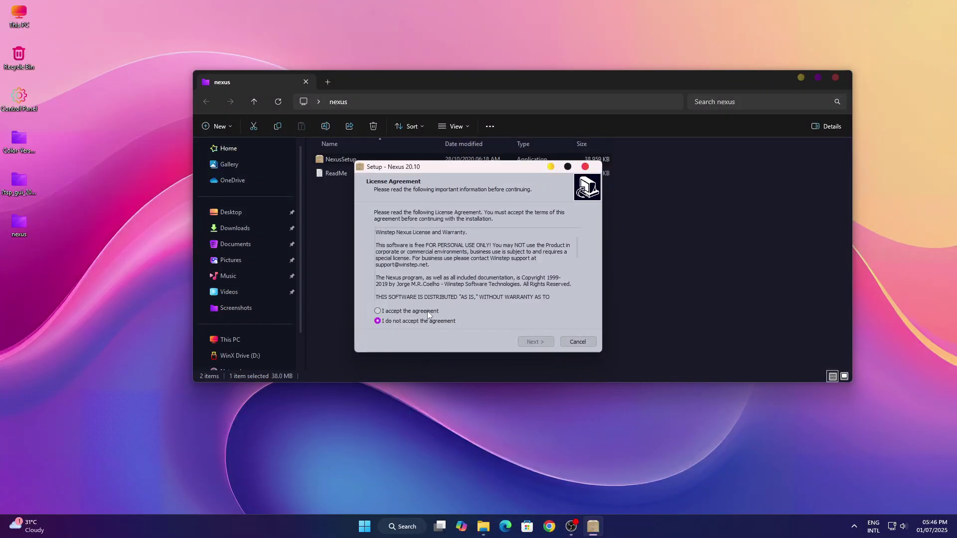
left_click(520, 341)
left_click(522, 339)
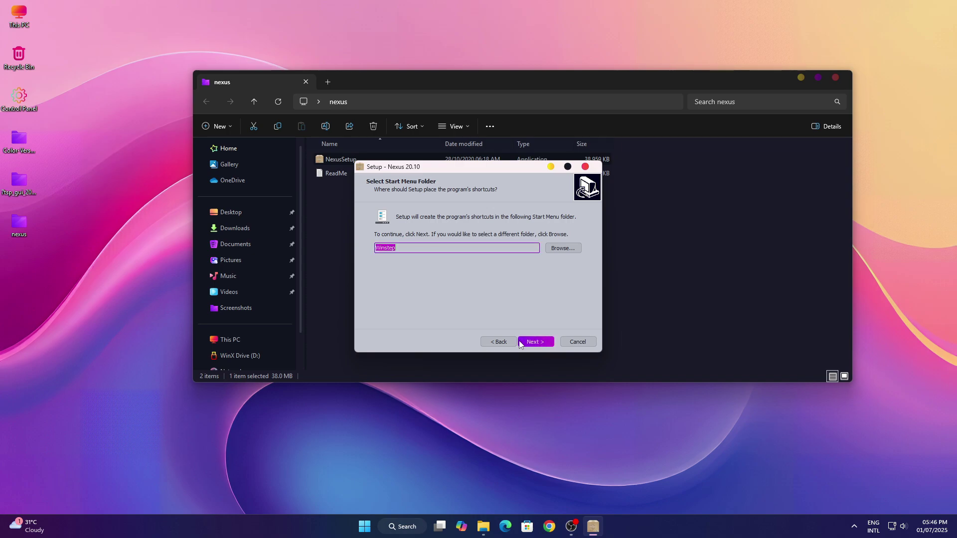
left_click(523, 343)
left_click(523, 343)
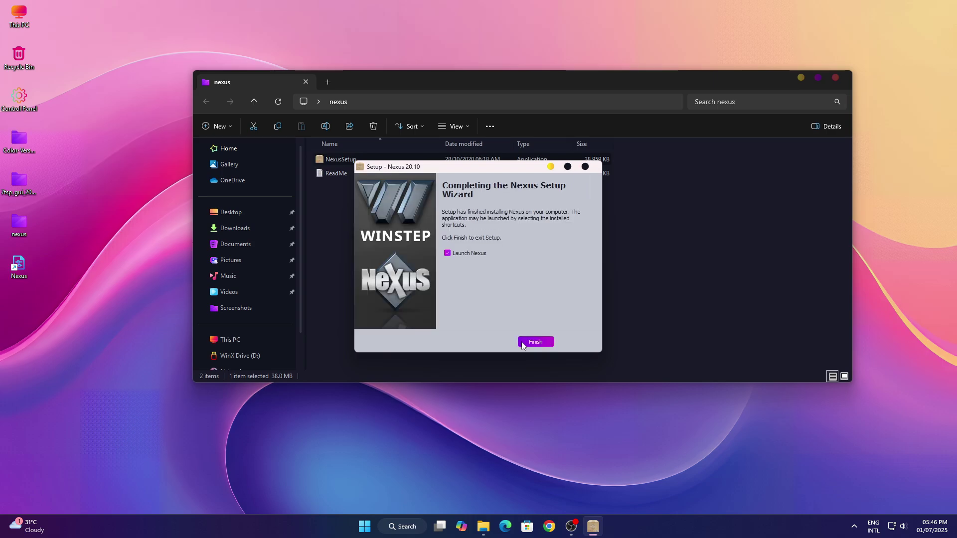
left_click(522, 343)
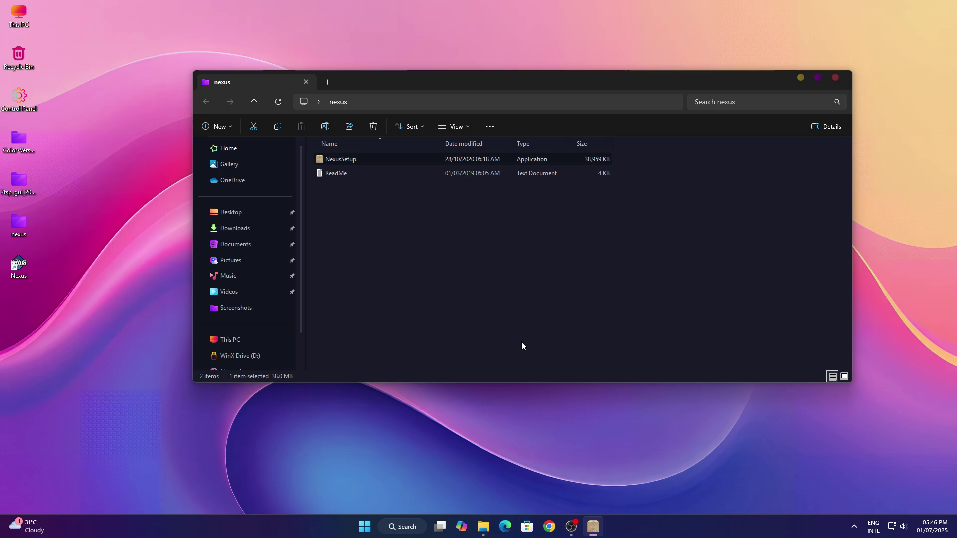
Step: Copy the icons folder from Color-Verse-Theme-Files > Color Verse Theme Files > Extras > Dock
right_click(26, 143)
left_click(61, 183)
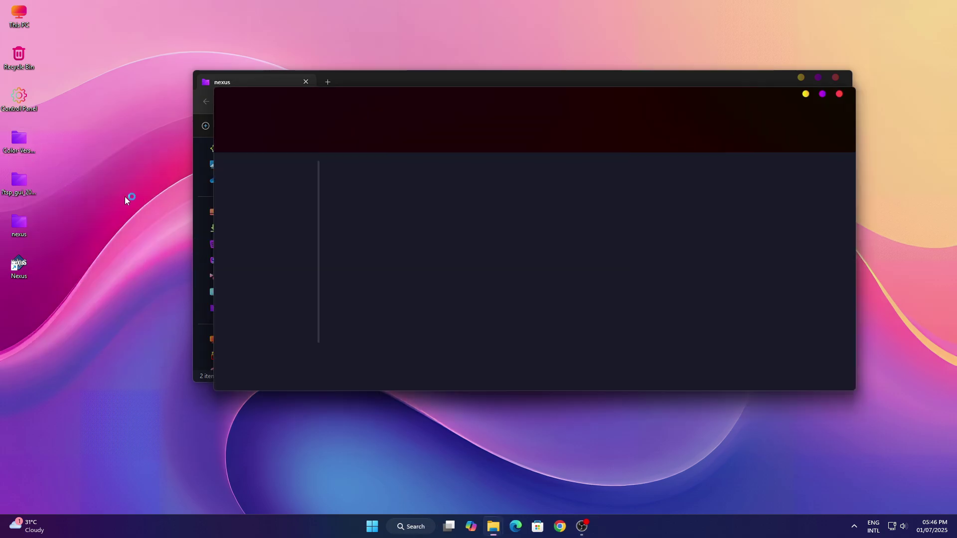
left_click(342, 174)
right_click(342, 175)
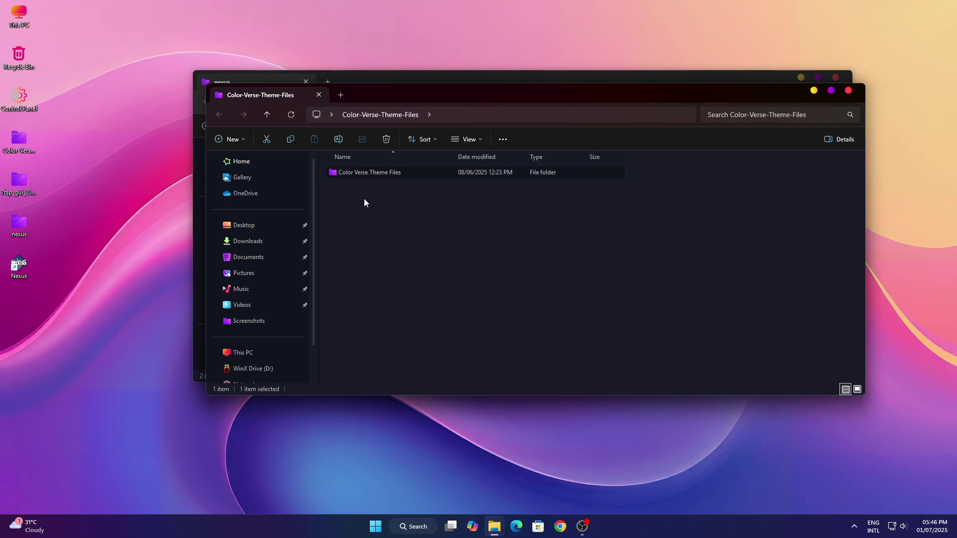
left_click(366, 213)
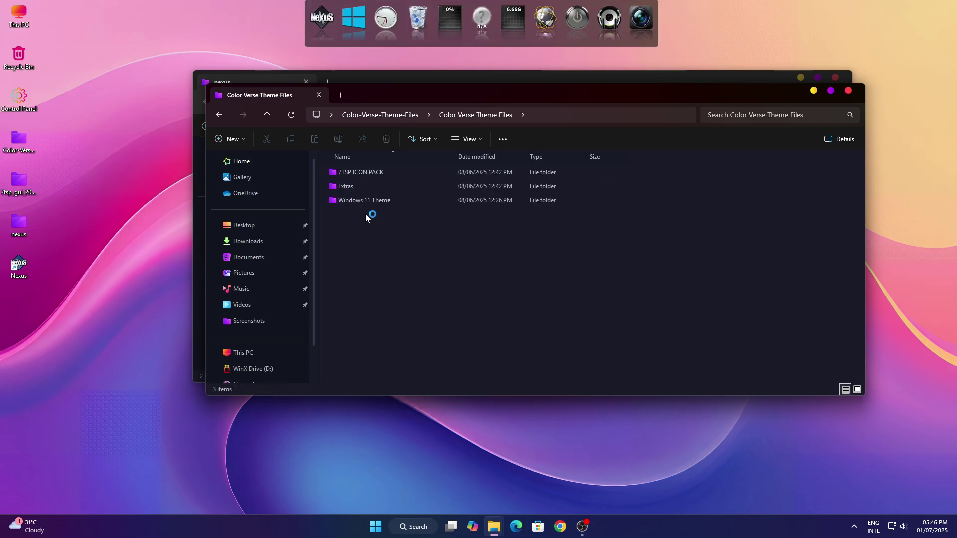
left_click(335, 187)
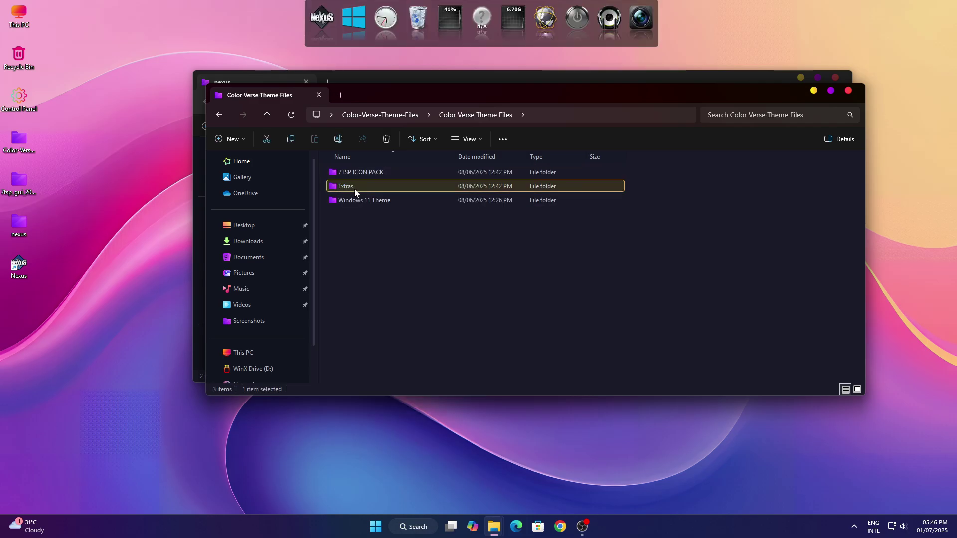
right_click(355, 190)
left_click(360, 215)
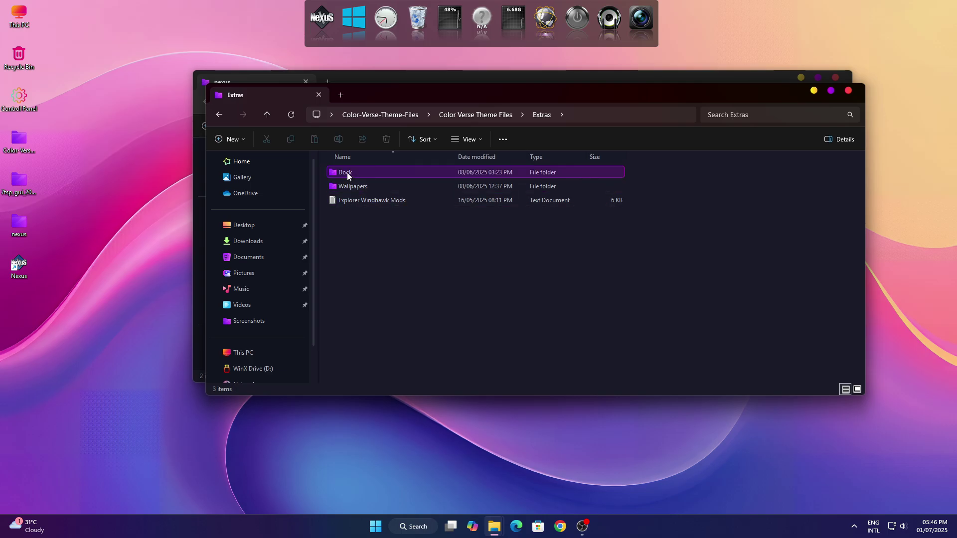
right_click(352, 175)
left_click(382, 209)
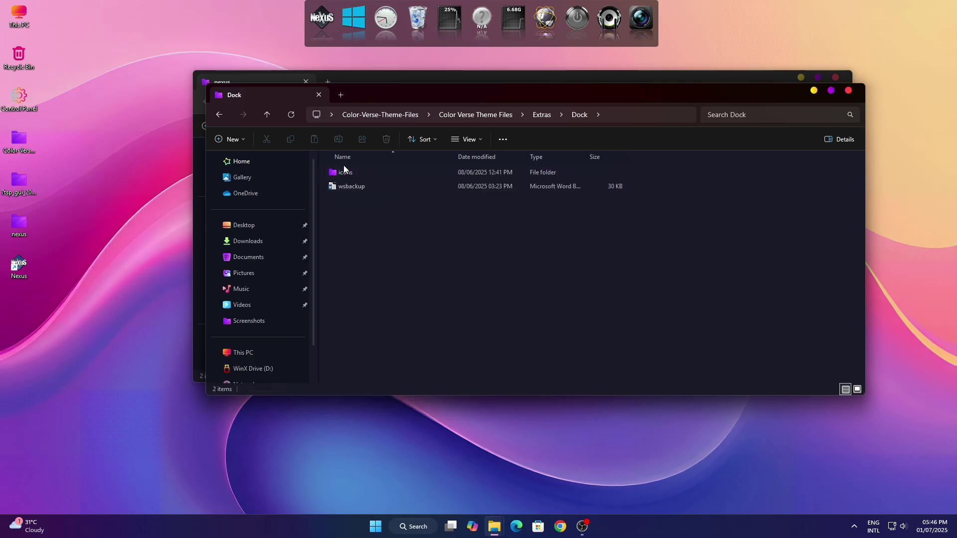
right_click(344, 172)
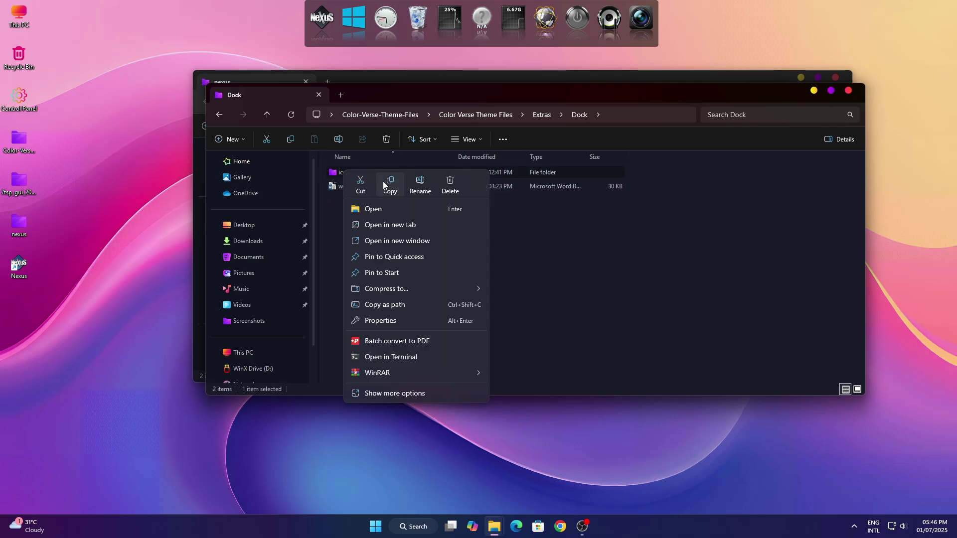
left_click(384, 182)
Step: Paste the copied icons folder into the root of Windows Drive (C:)
right_click(22, 16)
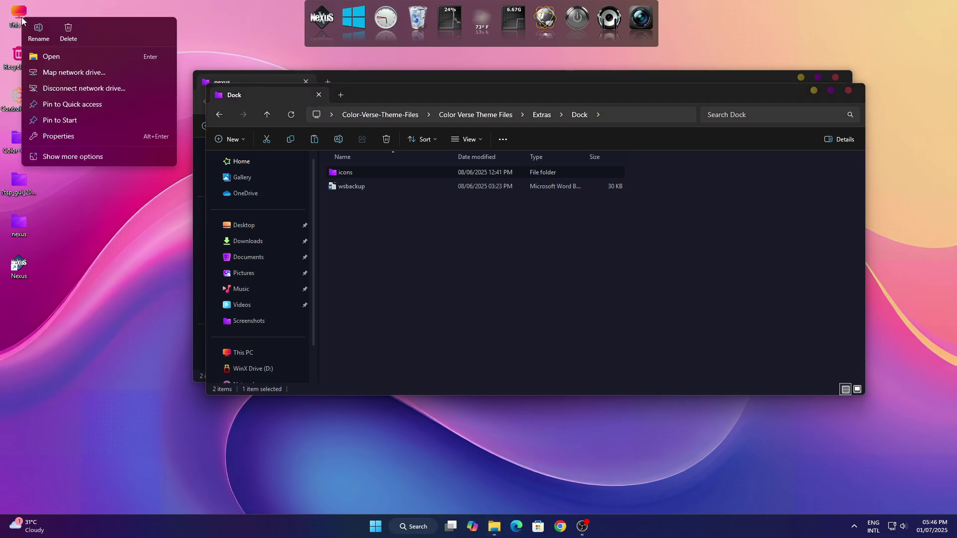
left_click(77, 60)
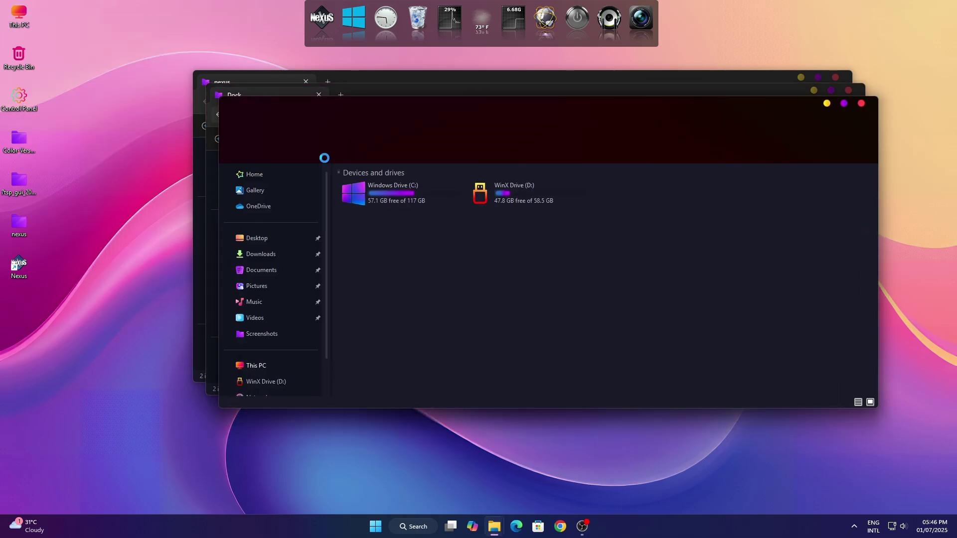
right_click(357, 190)
left_click(403, 230)
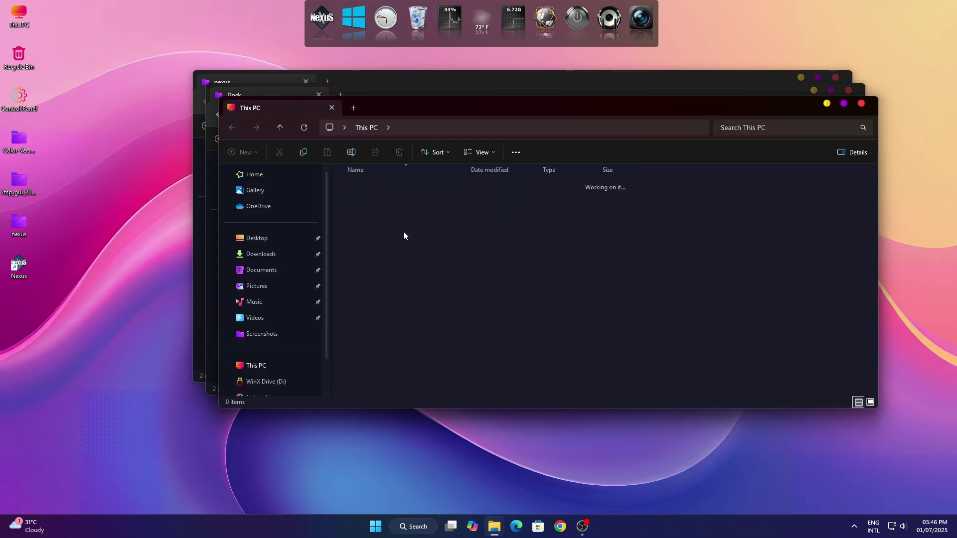
right_click(692, 349)
left_click(708, 327)
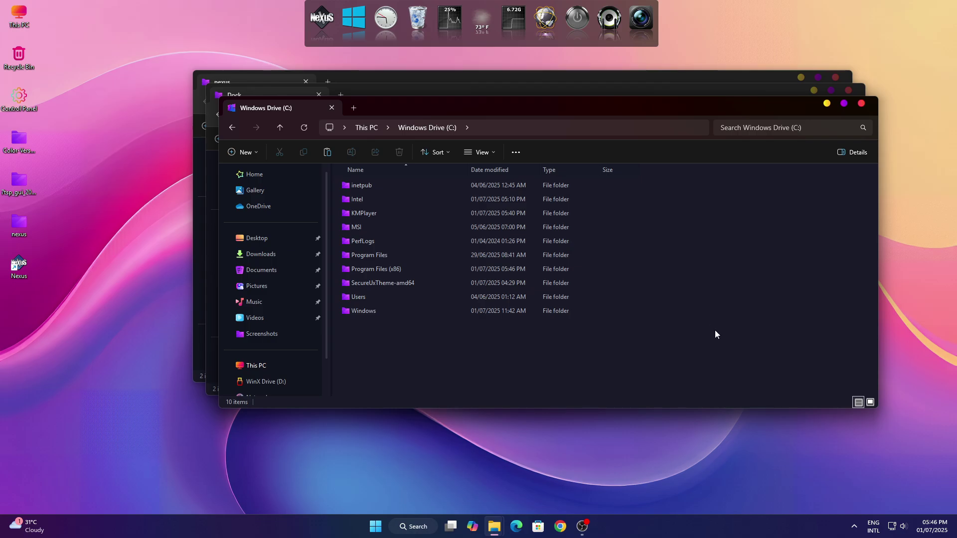
Step: Close the open File Explorer windows and decline to exit Nexus at the elevated-privileges prompt
left_click(861, 103)
left_click(849, 90)
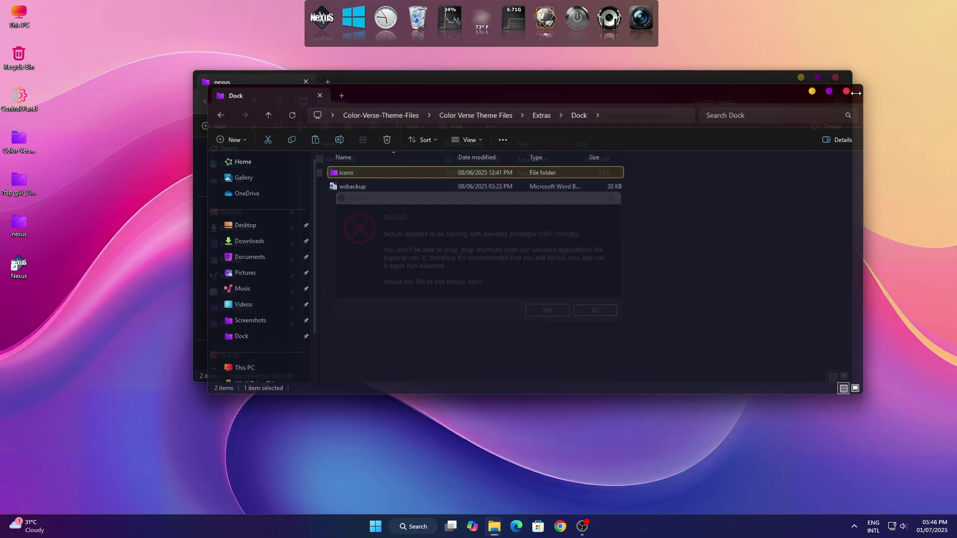
left_click(836, 79)
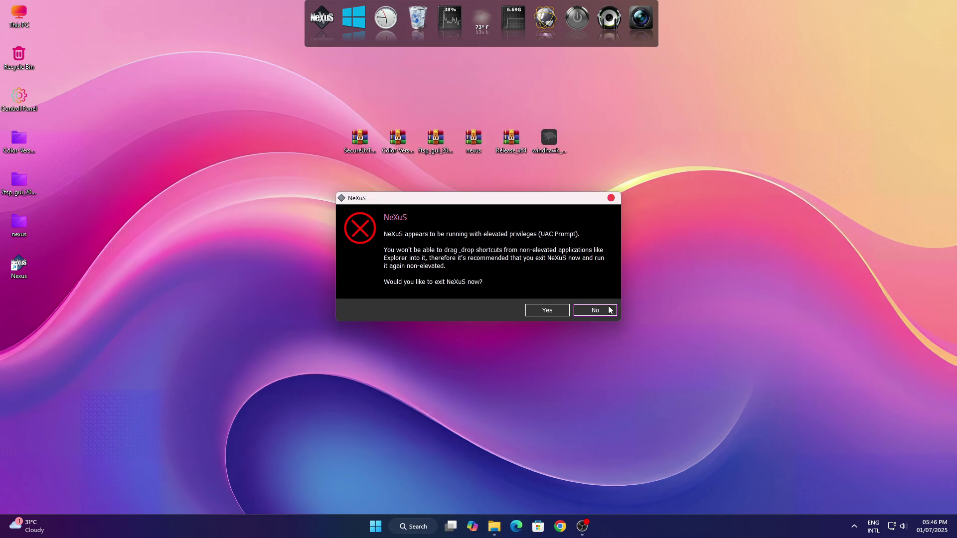
left_click(606, 310)
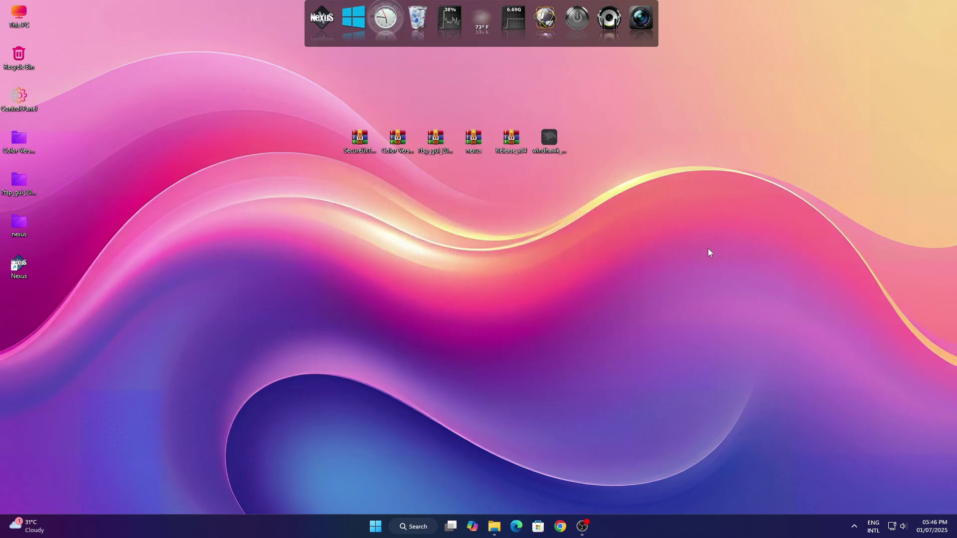
Step: Open the Nexus preferences and start restoring a configuration backup from the advanced settings
left_click(316, 13)
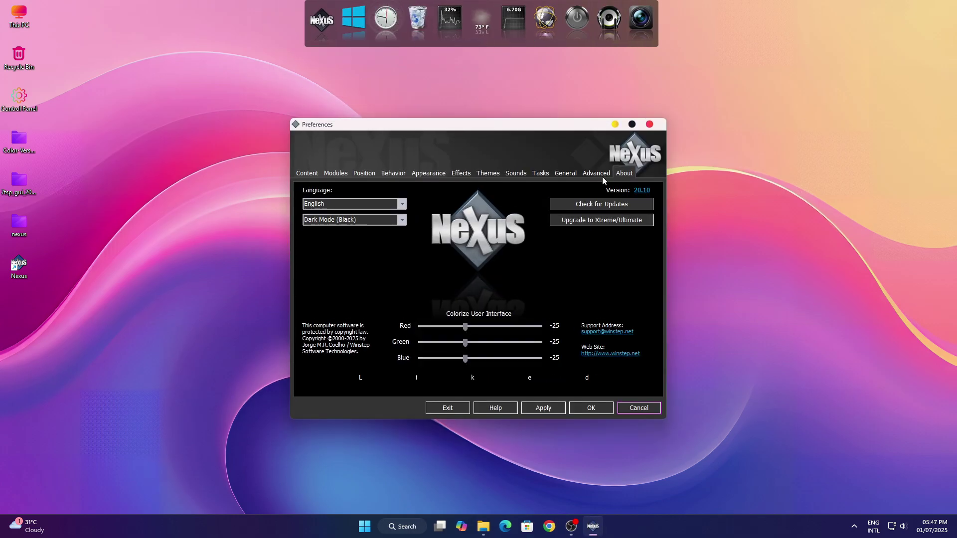
left_click(603, 176)
left_click(617, 379)
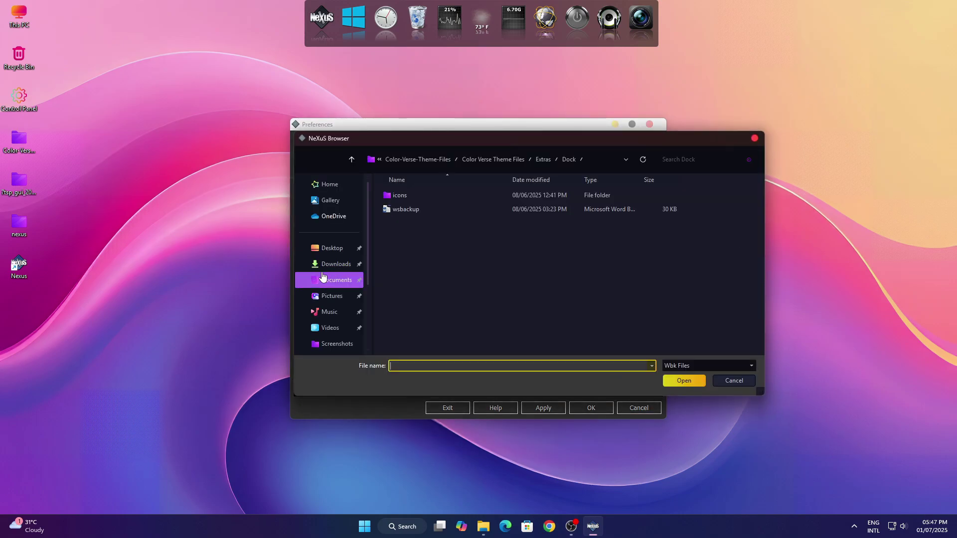
Step: Restore the dock configuration from wsbackup in the Extras > Dock folder of Color-Verse-Theme-Files on the desktop, and confirm the preferences
left_click(344, 248)
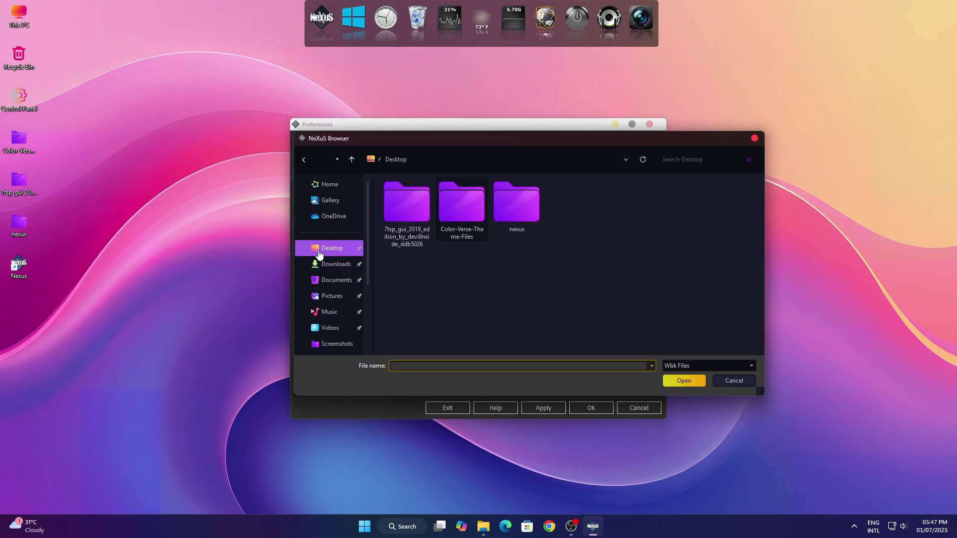
right_click(473, 218)
left_click(509, 237)
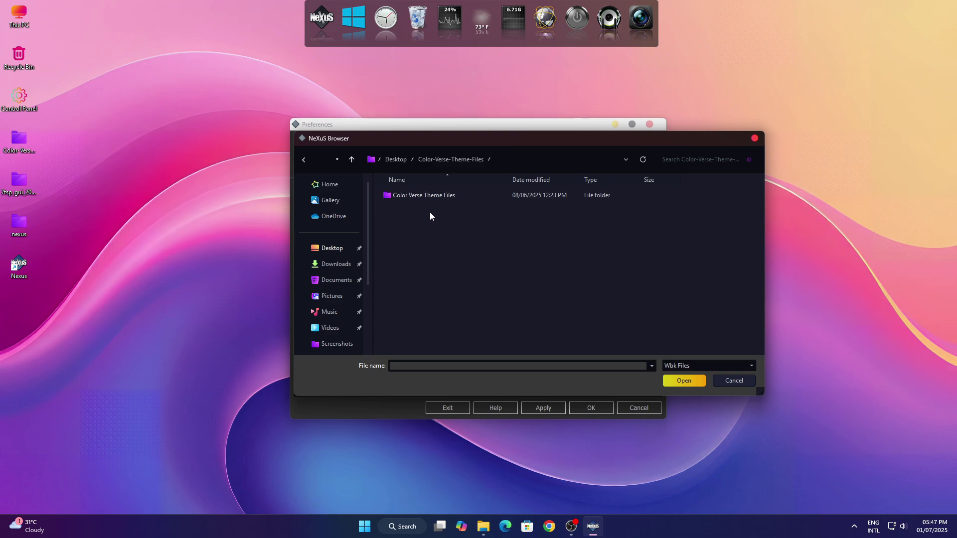
right_click(421, 196)
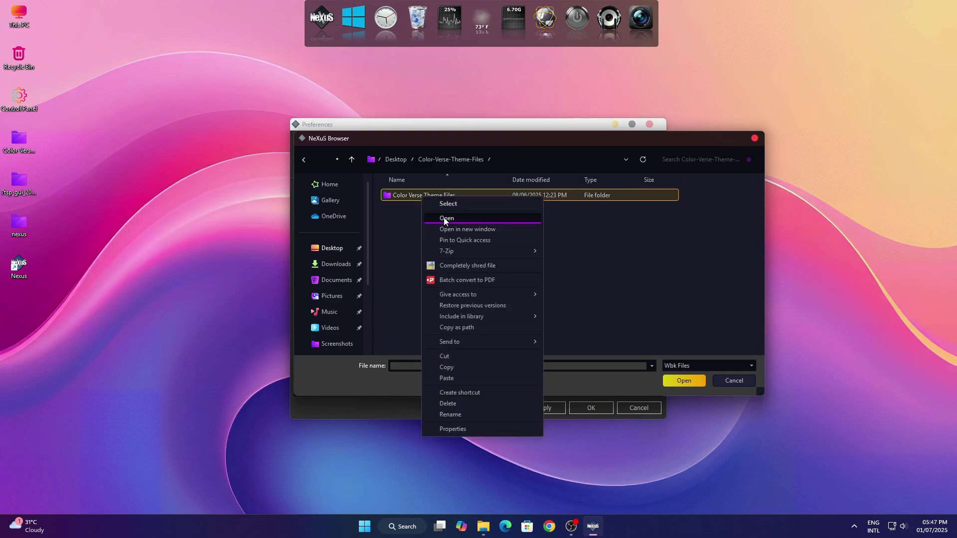
left_click(445, 218)
right_click(394, 206)
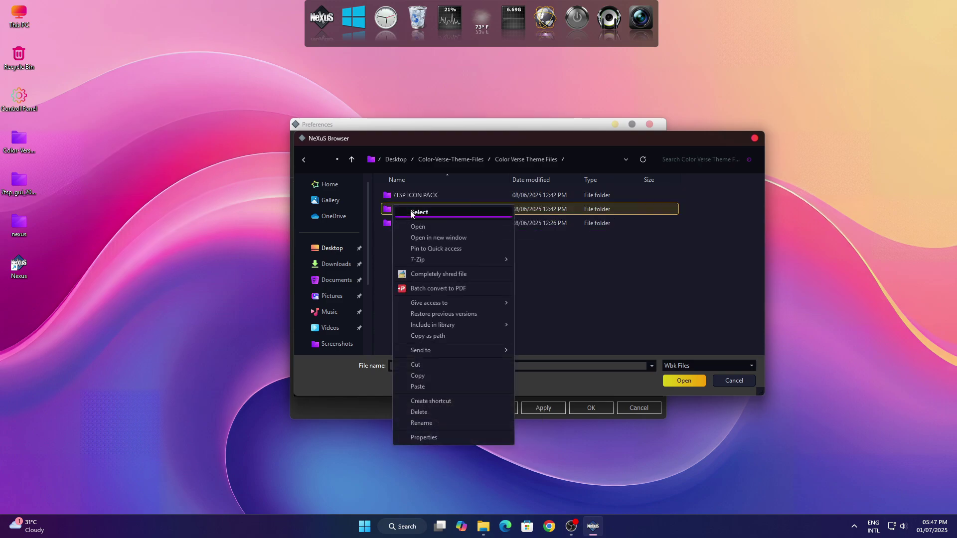
left_click(422, 227)
right_click(402, 197)
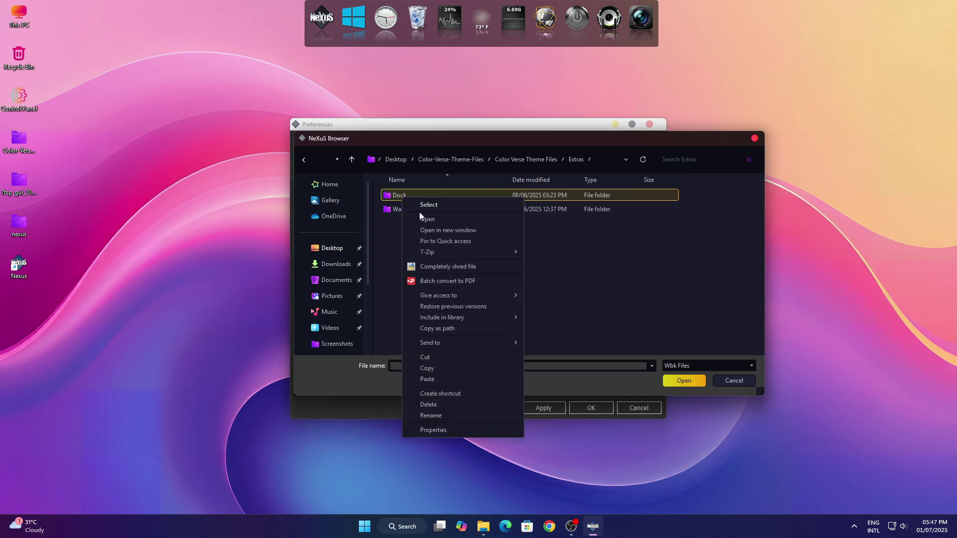
left_click(421, 218)
left_click(402, 209)
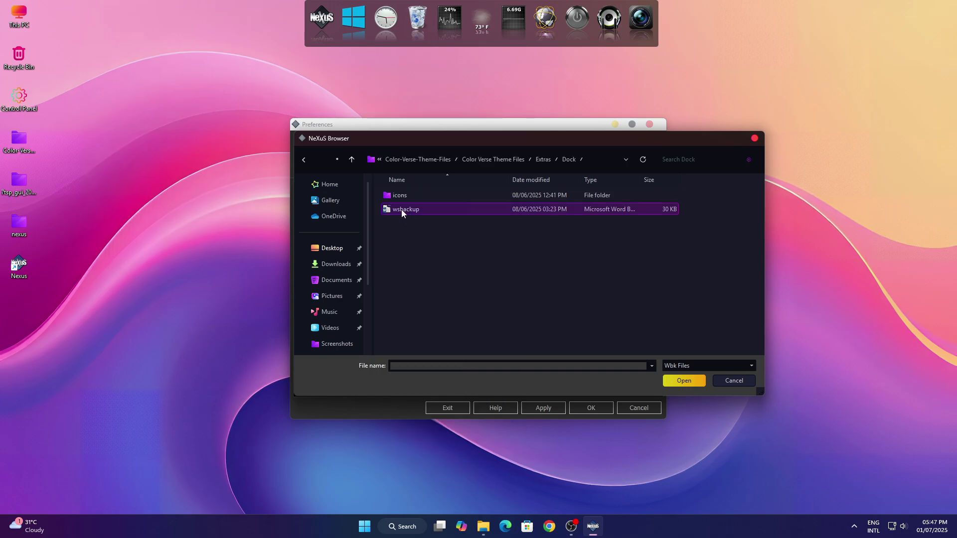
left_click(677, 382)
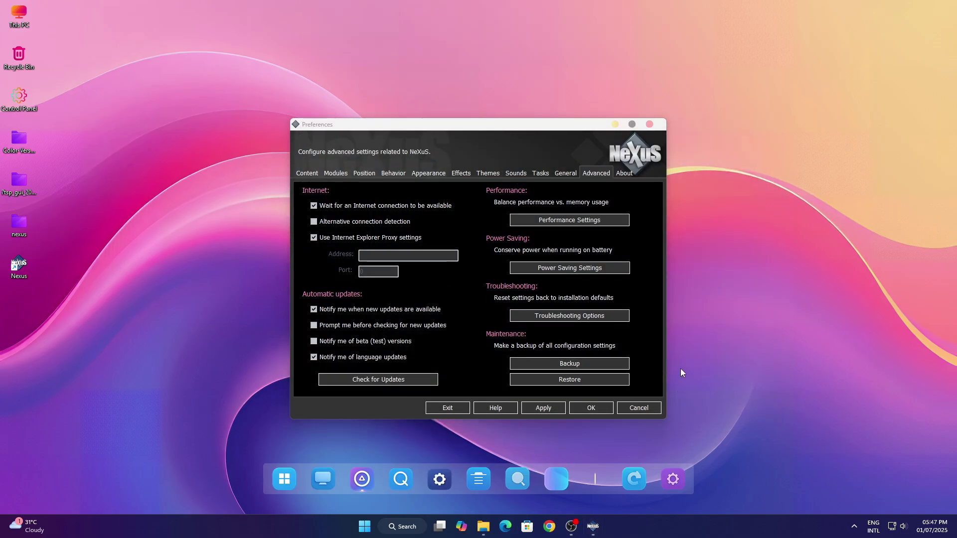
left_click(588, 408)
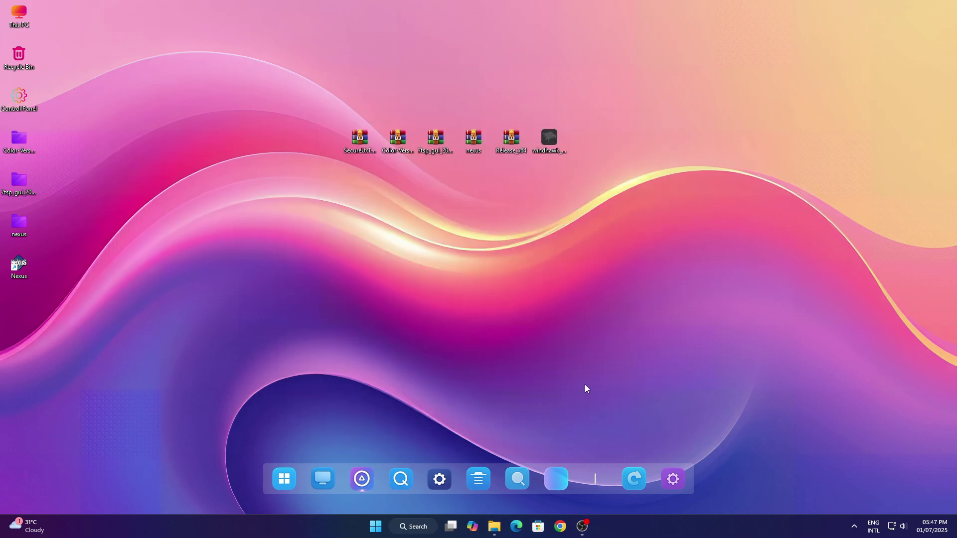
Step: Set the taskbar to hide automatically, close Settings, and postpone the offered Nexus update download
right_click(738, 531)
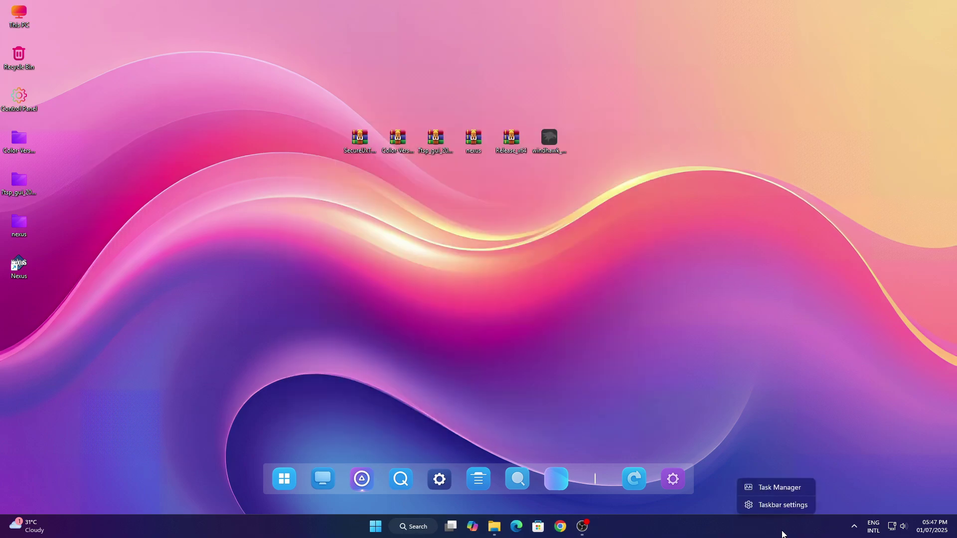
left_click(782, 505)
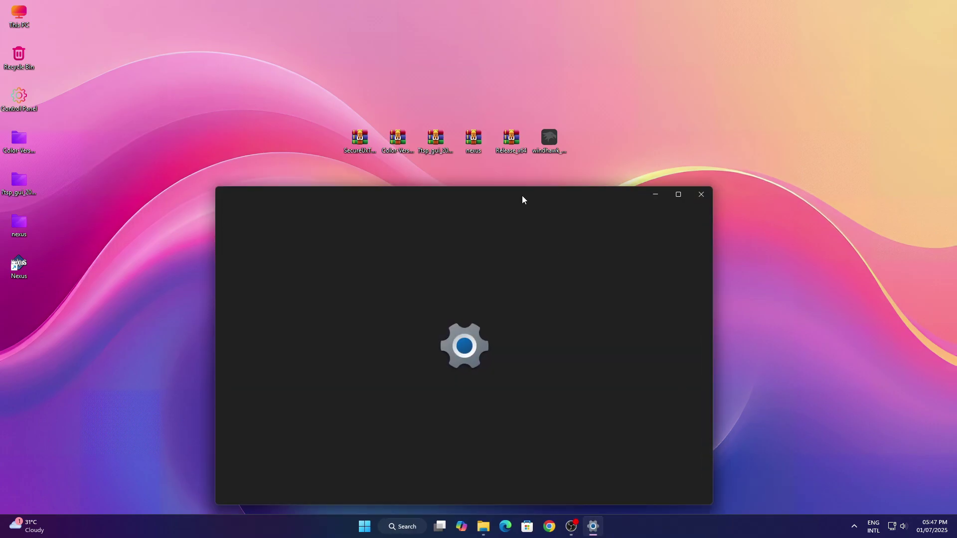
left_click_drag(523, 199, 508, 126)
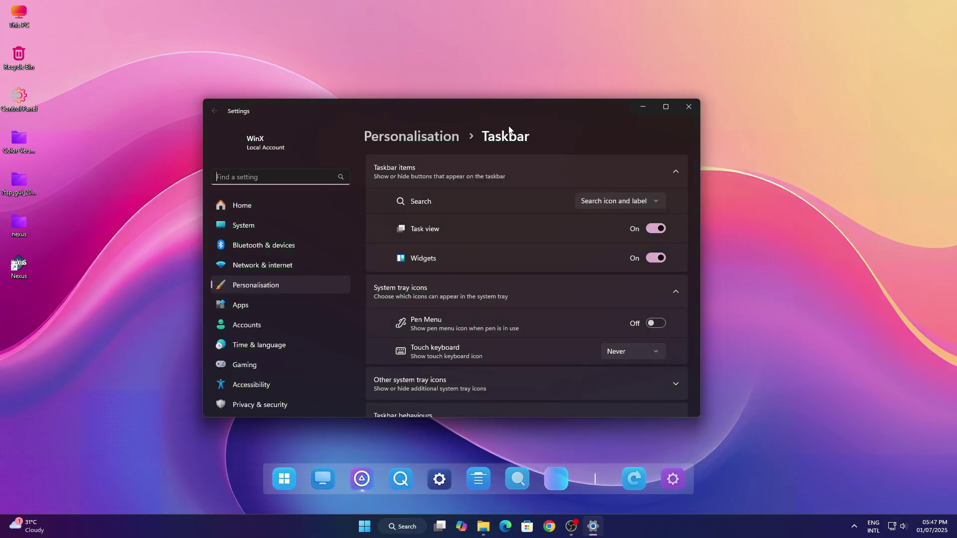
scroll(467, 245, "down", 3)
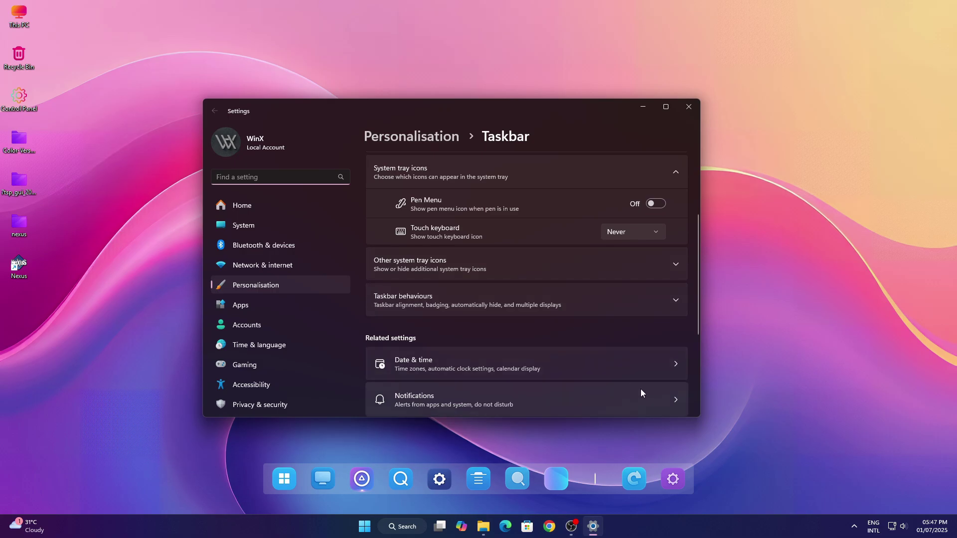
left_click(610, 313)
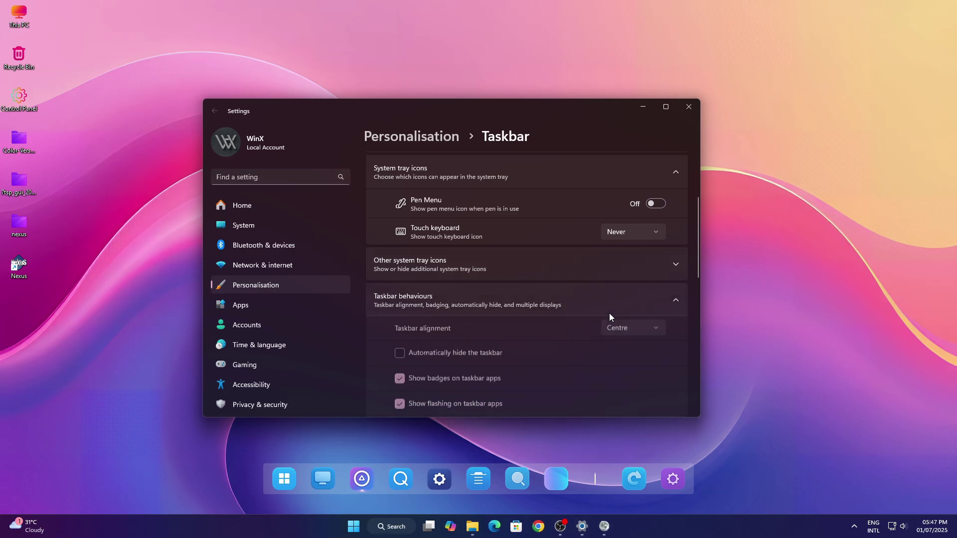
left_click(464, 353)
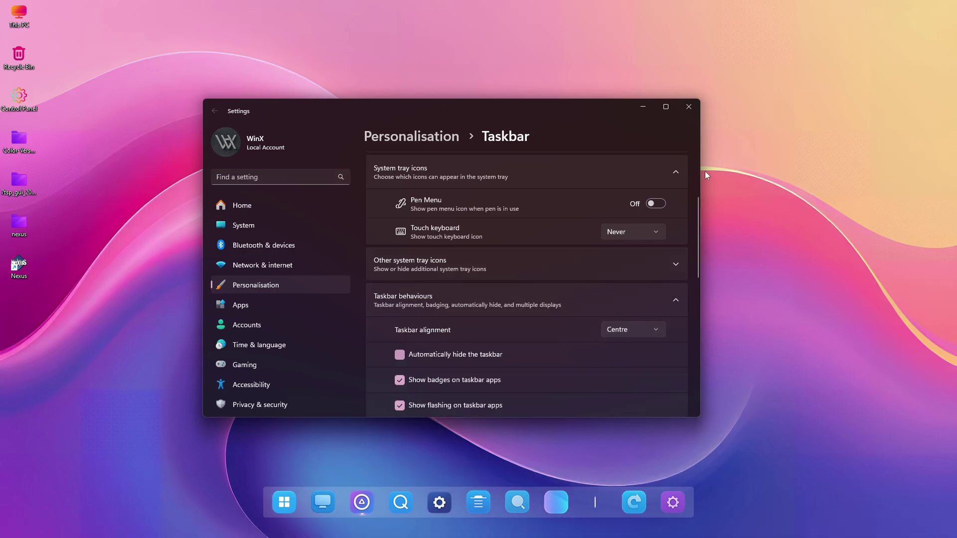
left_click(690, 105)
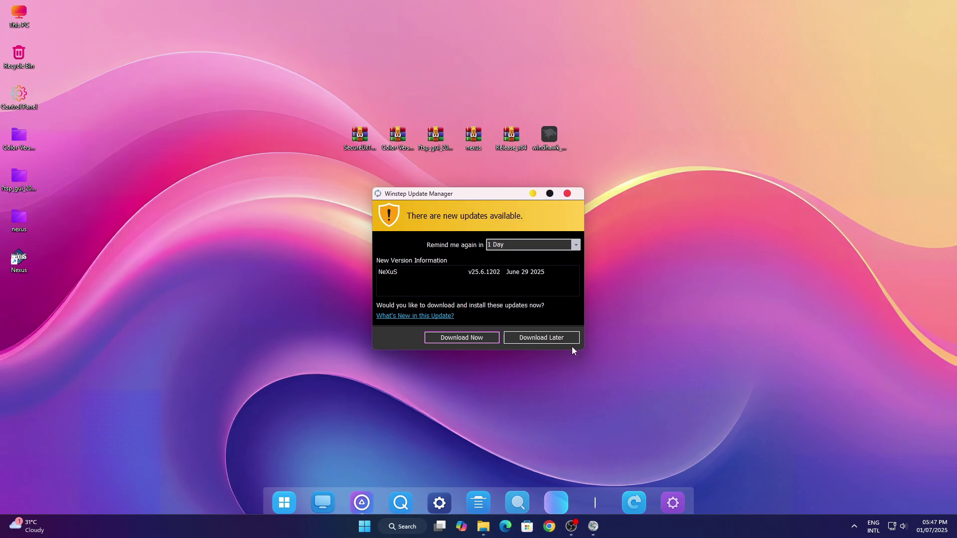
left_click(566, 342)
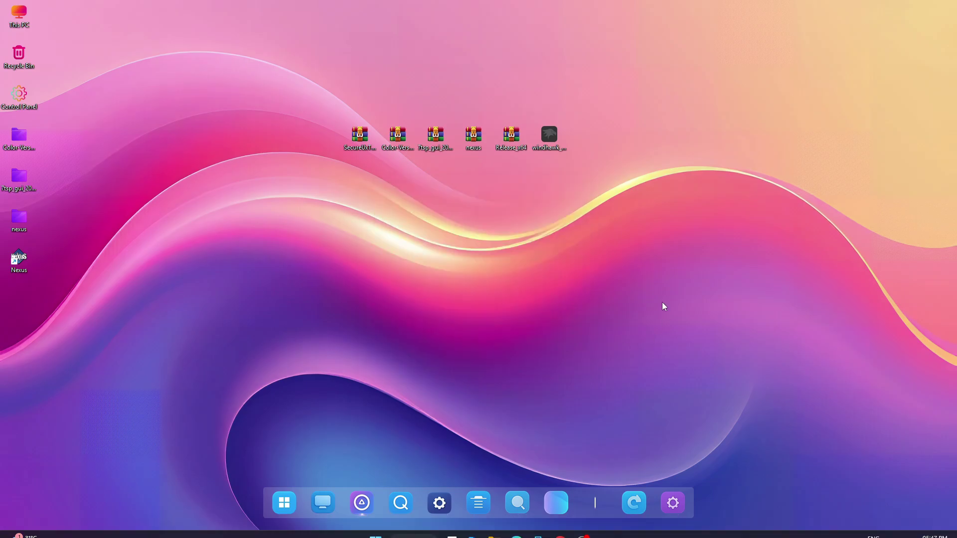
Step: Open the Nexus preferences and apply the Yellow Steel theme to the dock
left_click(854, 526)
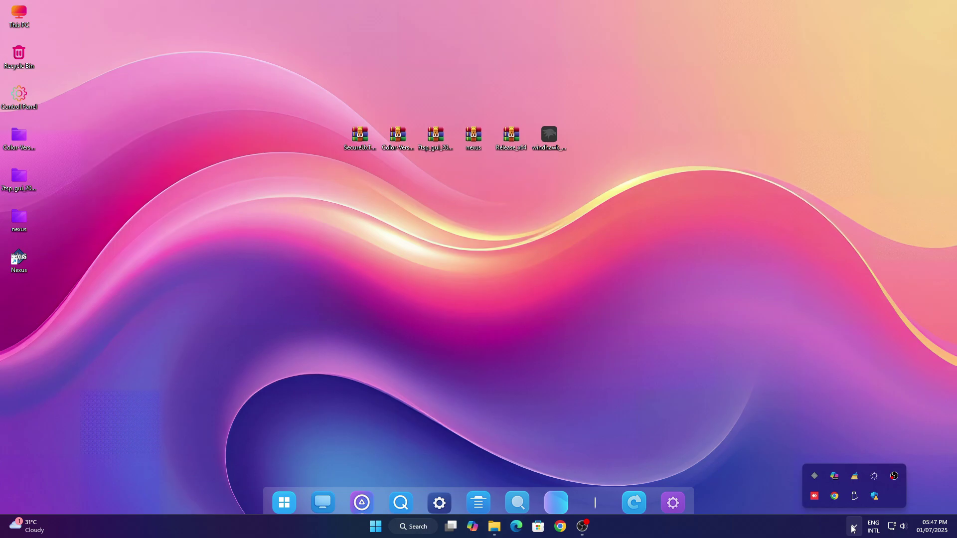
right_click(822, 478)
left_click(827, 481)
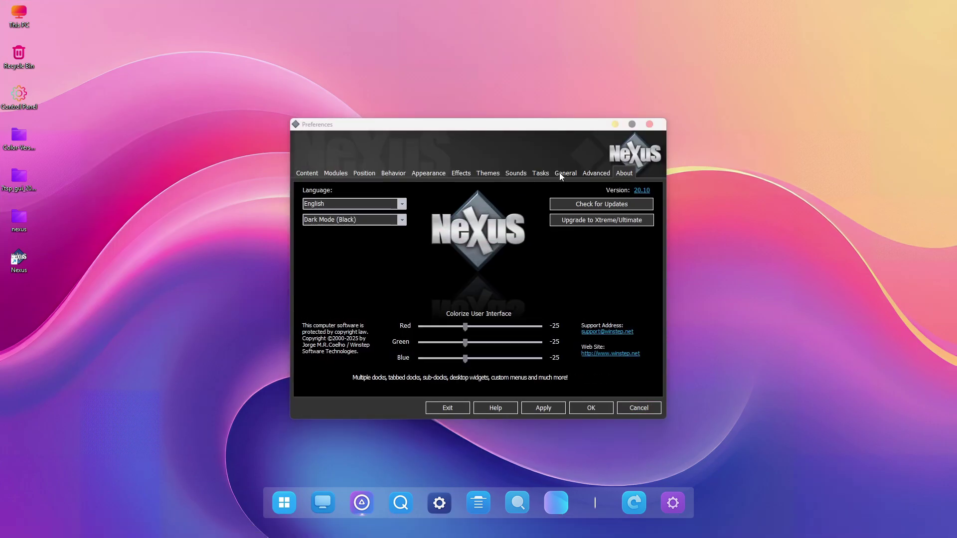
left_click(496, 173)
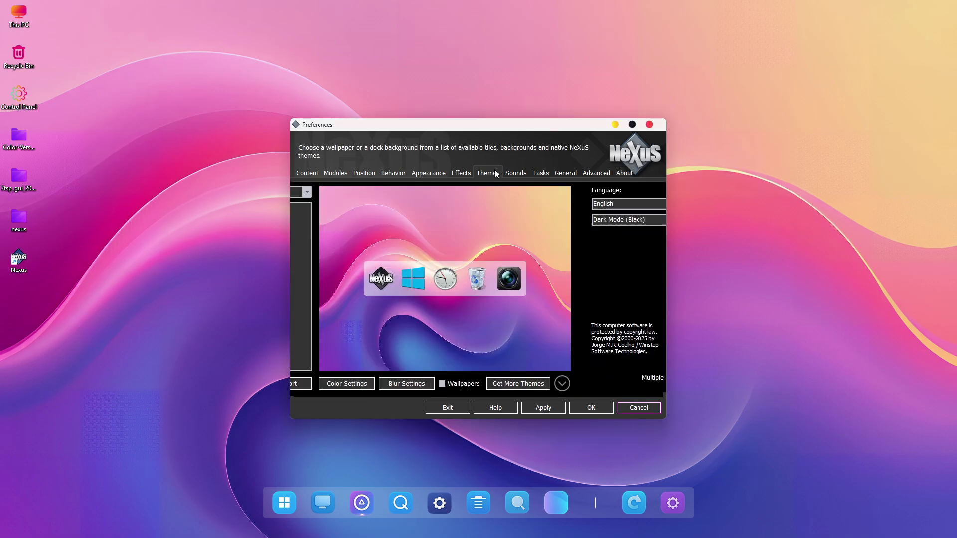
scroll(378, 297, "down", 1)
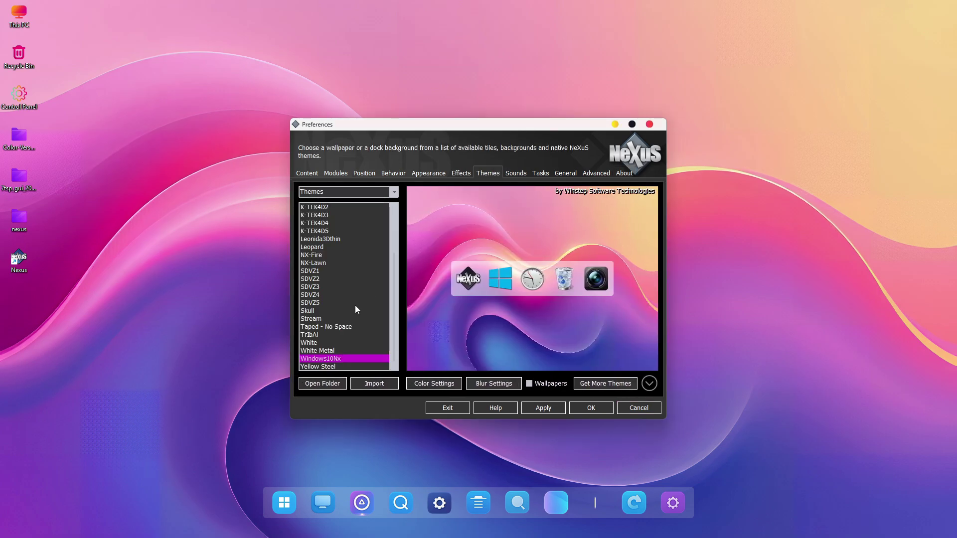
left_click(341, 351)
left_click(342, 359)
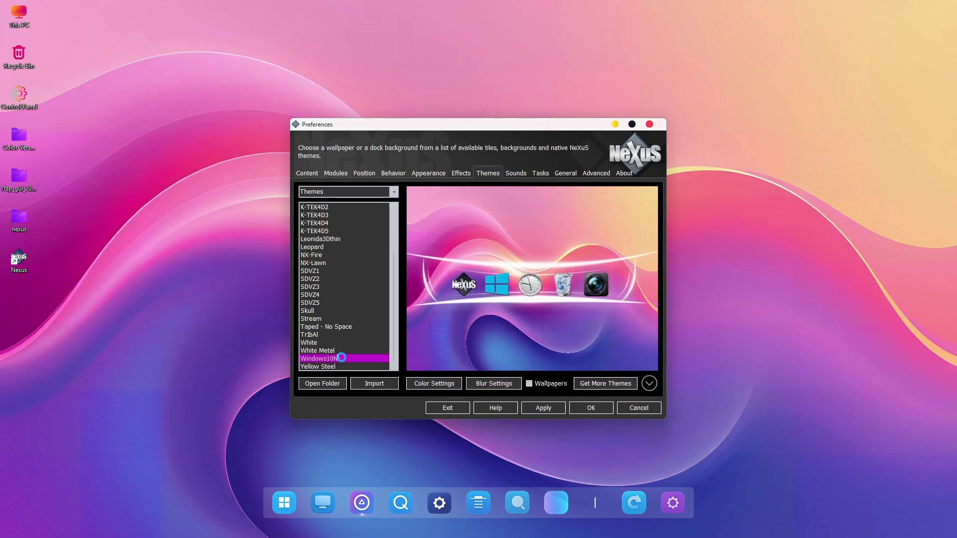
left_click(341, 368)
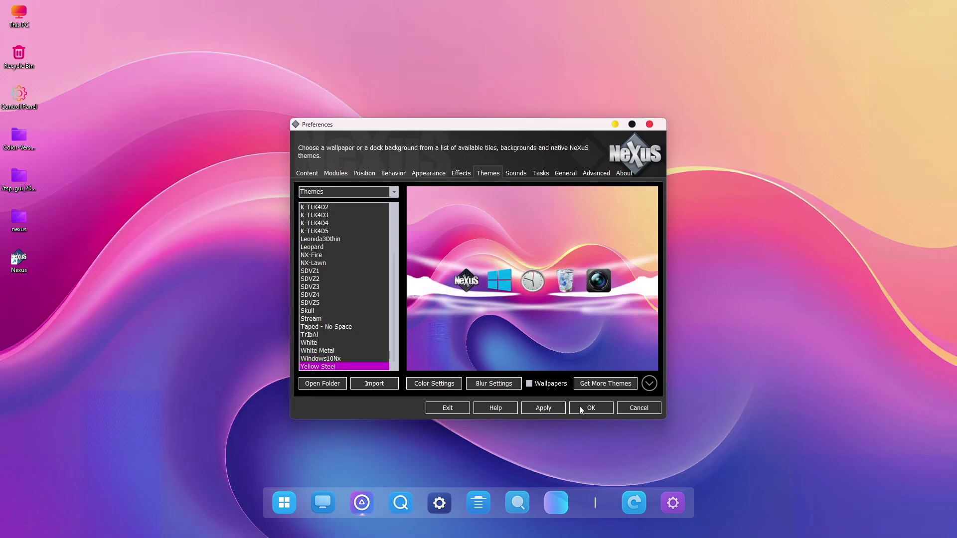
left_click(553, 409)
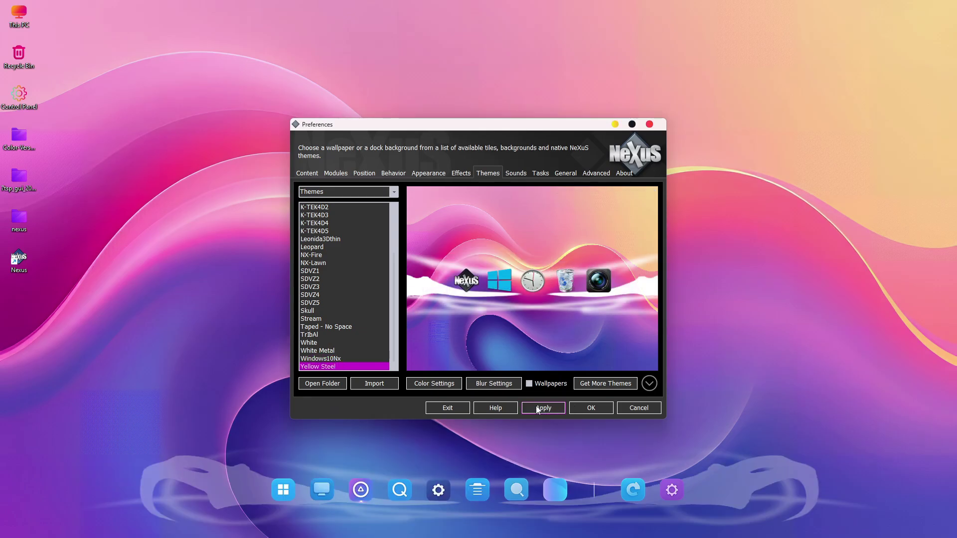
Step: Try the SDVZ5 dock theme, switch the dock back to Windows10Nx, and confirm the preferences
left_click(315, 303)
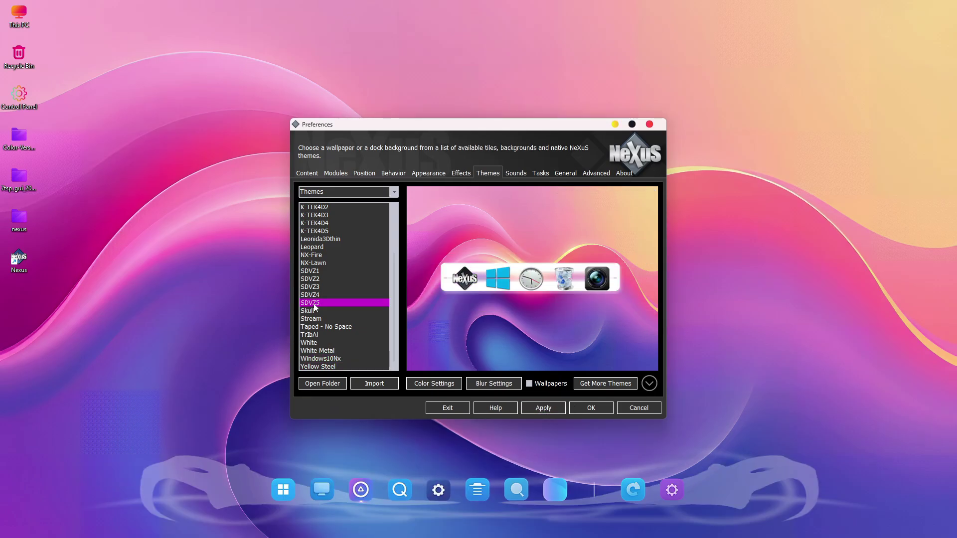
left_click(561, 411)
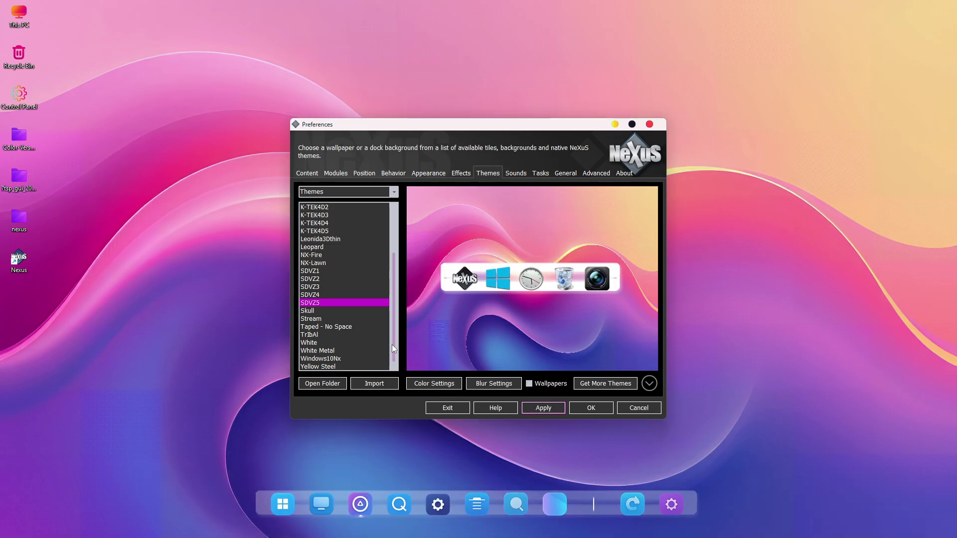
left_click(355, 359)
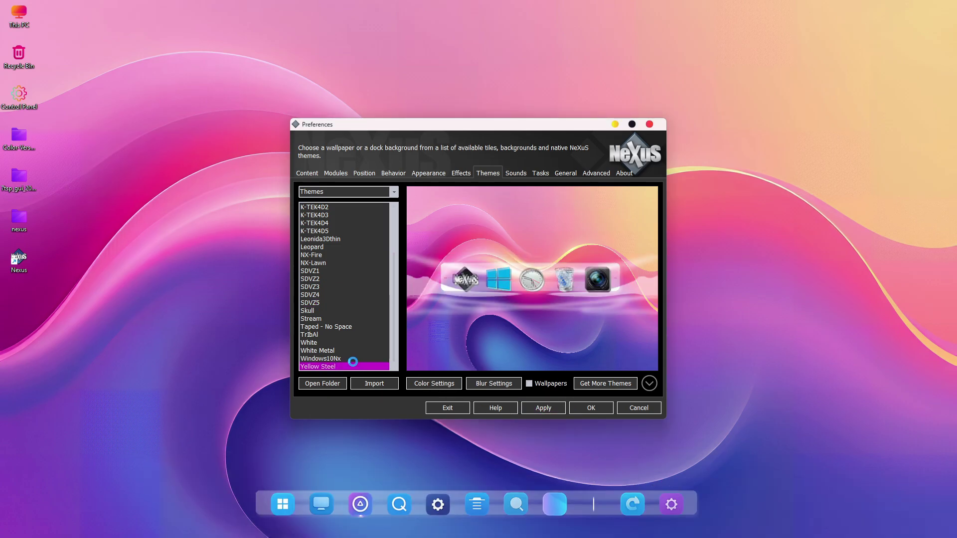
left_click(548, 410)
left_click(581, 410)
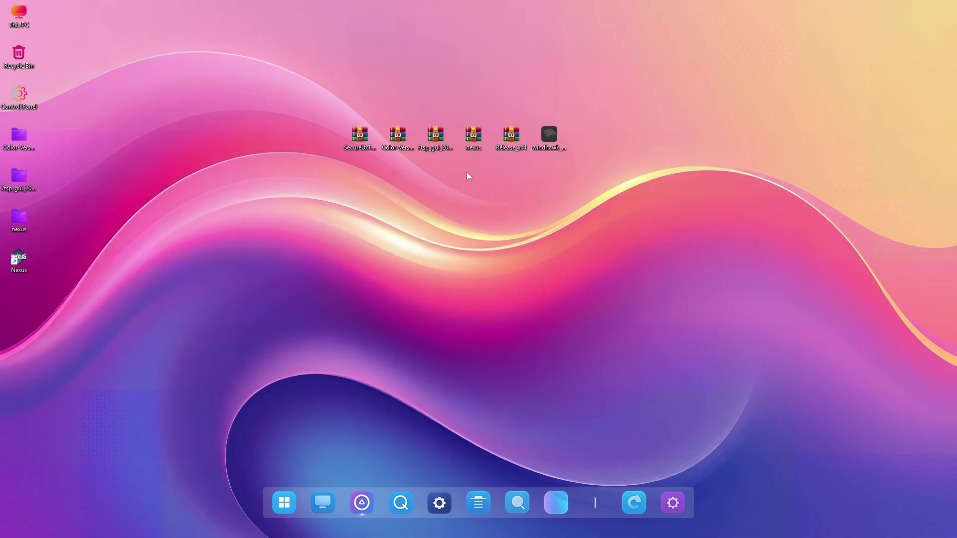
Step: Extract the Release_x64 archive with WinRAR into a Release_x64 folder on the desktop
right_click(509, 141)
mouse_move(587, 357)
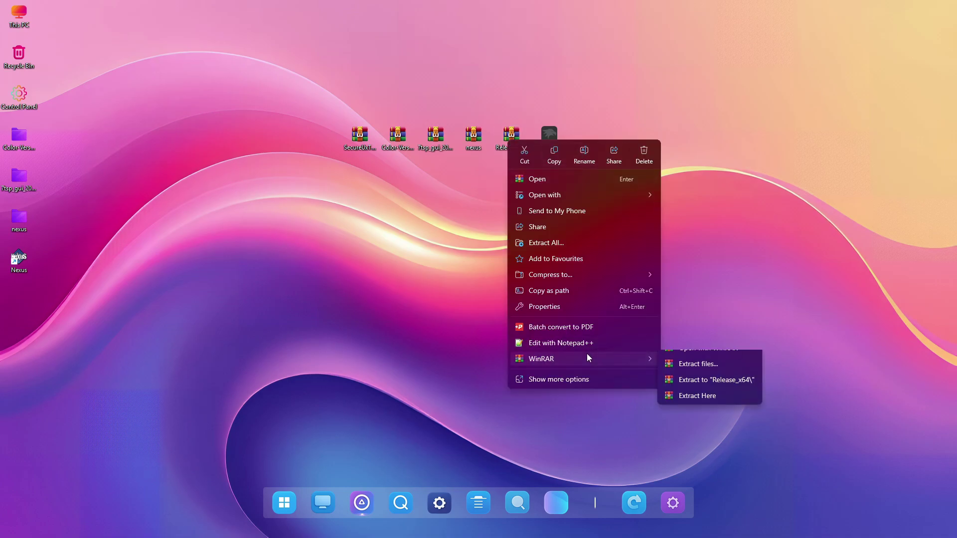
left_click(679, 372)
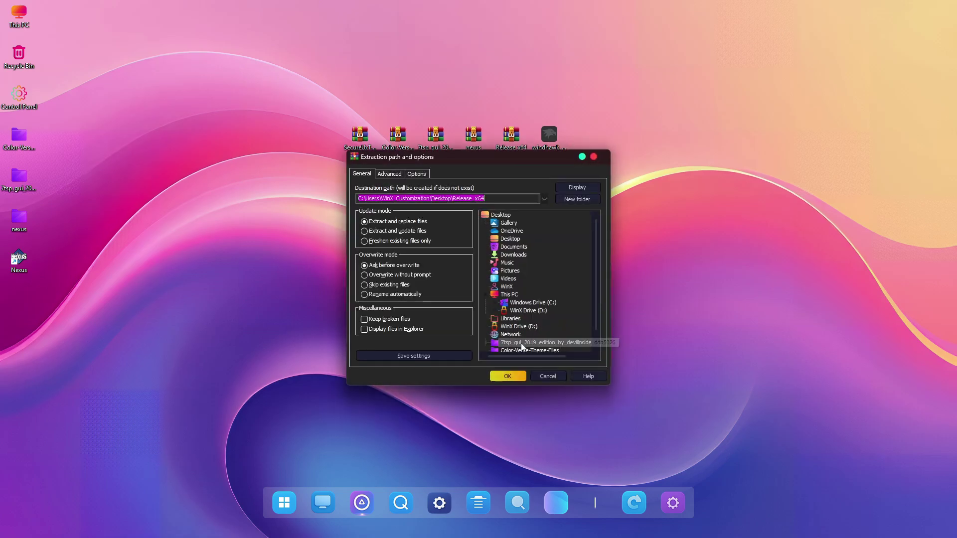
left_click(505, 376)
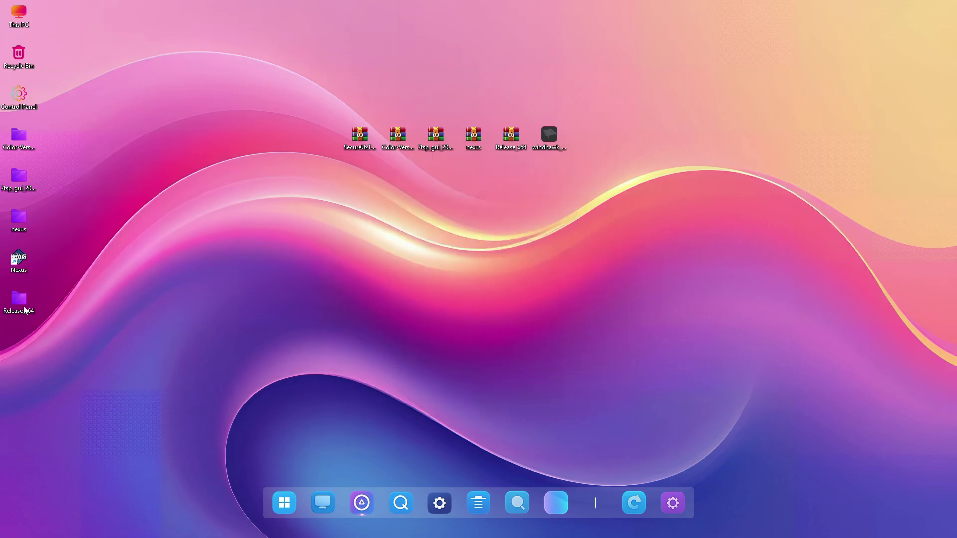
Step: Move the extracted Release_x64 folder from the desktop to the root of Windows Drive (C:)
right_click(23, 306)
left_click(39, 321)
right_click(18, 13)
left_click(44, 45)
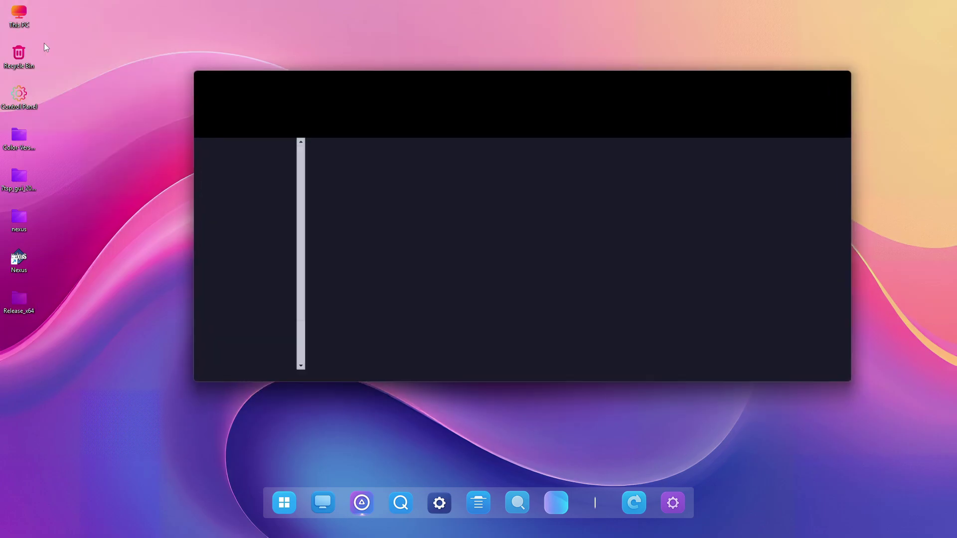
right_click(363, 169)
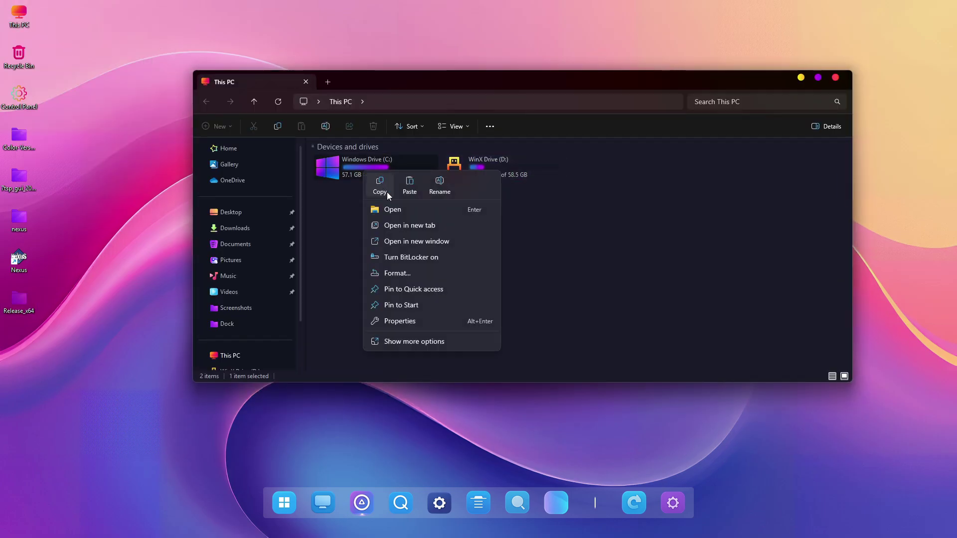
left_click(391, 208)
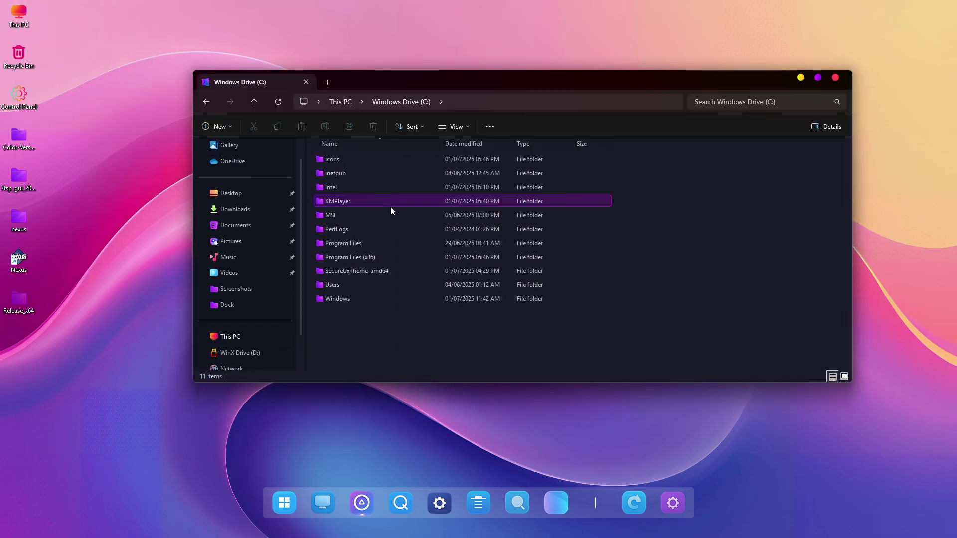
right_click(704, 277)
left_click(727, 283)
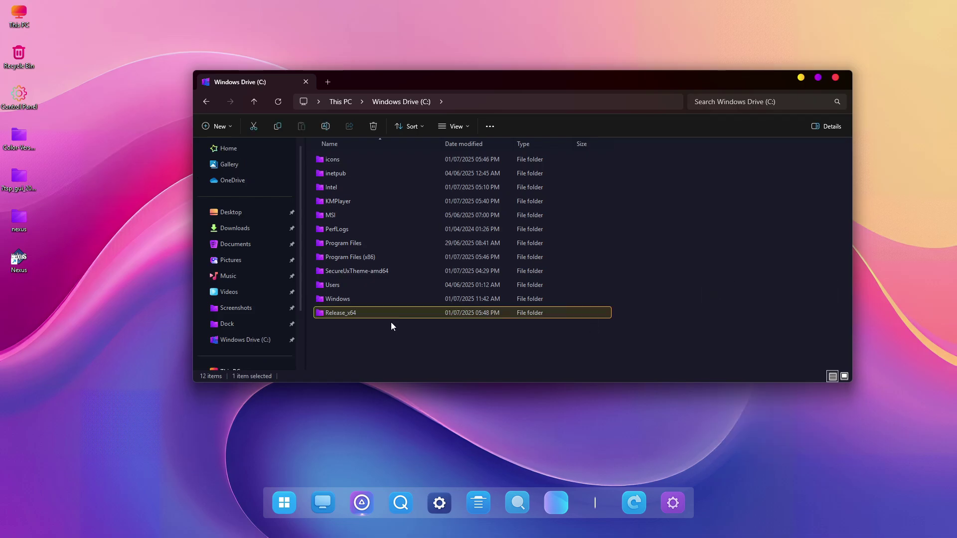
Step: Run the register script in the Release subfolder of Release_x64 as administrator
right_click(356, 314)
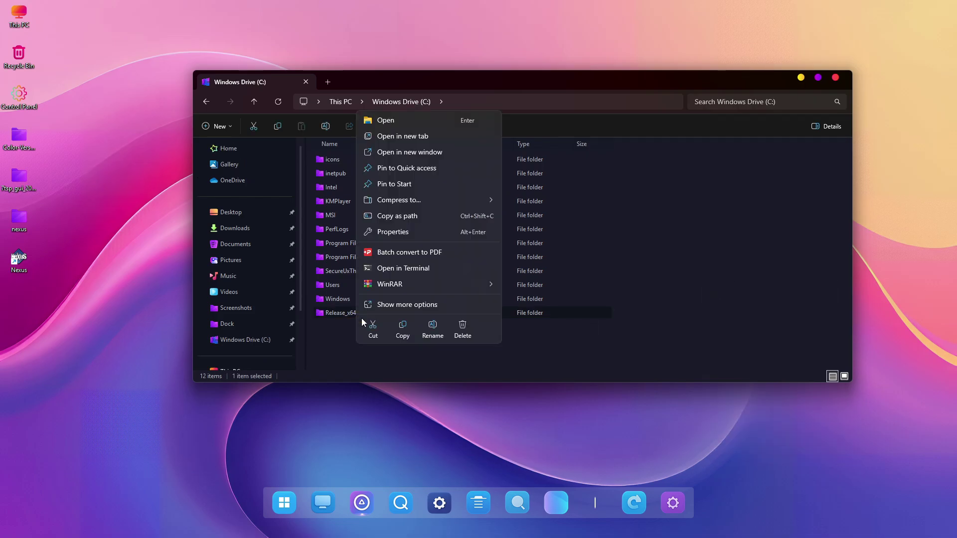
left_click(396, 116)
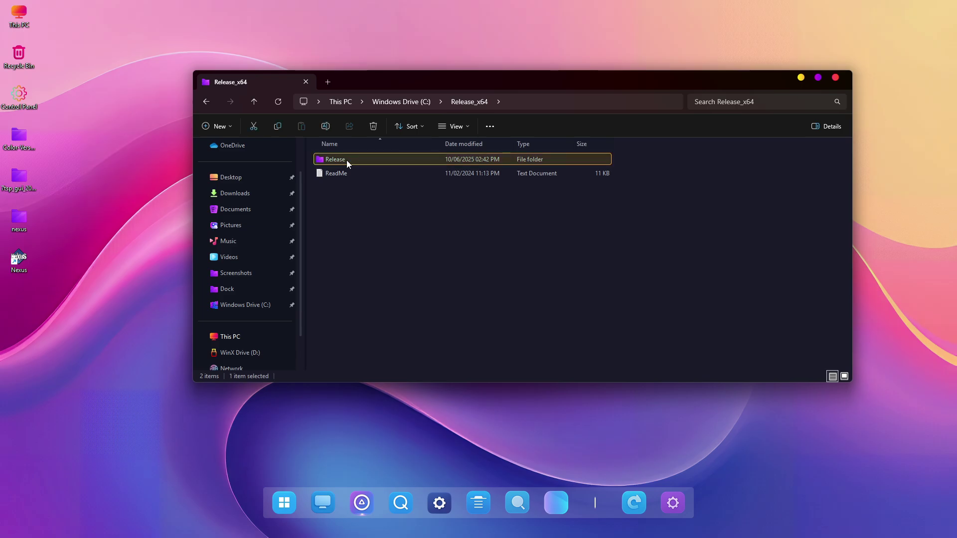
right_click(346, 160)
left_click(375, 201)
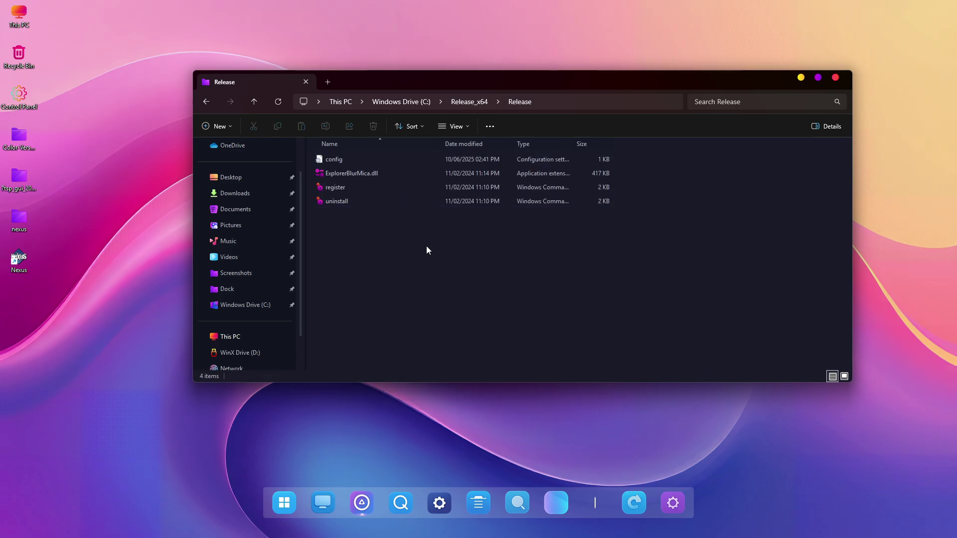
right_click(341, 187)
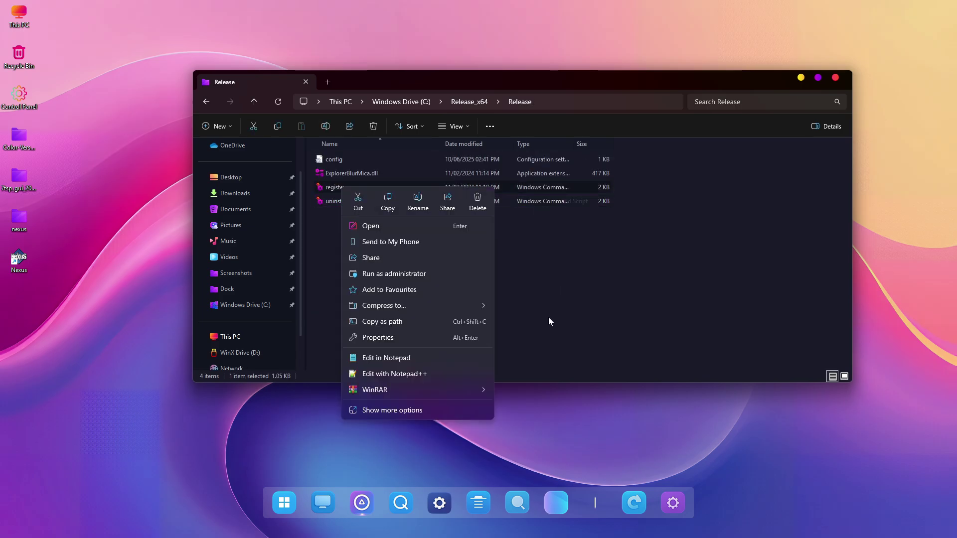
left_click(391, 274)
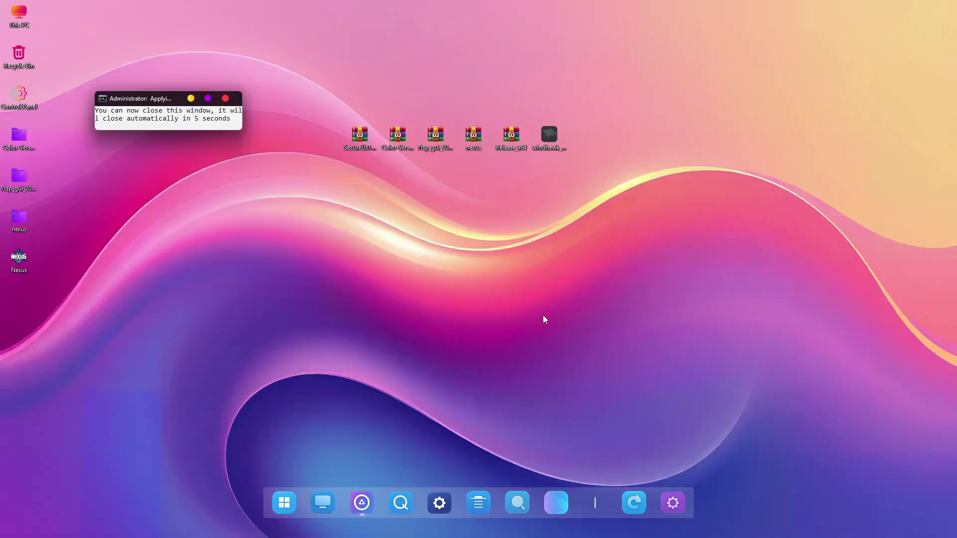
Step: Open This PC, shift its window across the desktop, and browse Windows Drive (C:) to check the Explorer blur effect
right_click(19, 27)
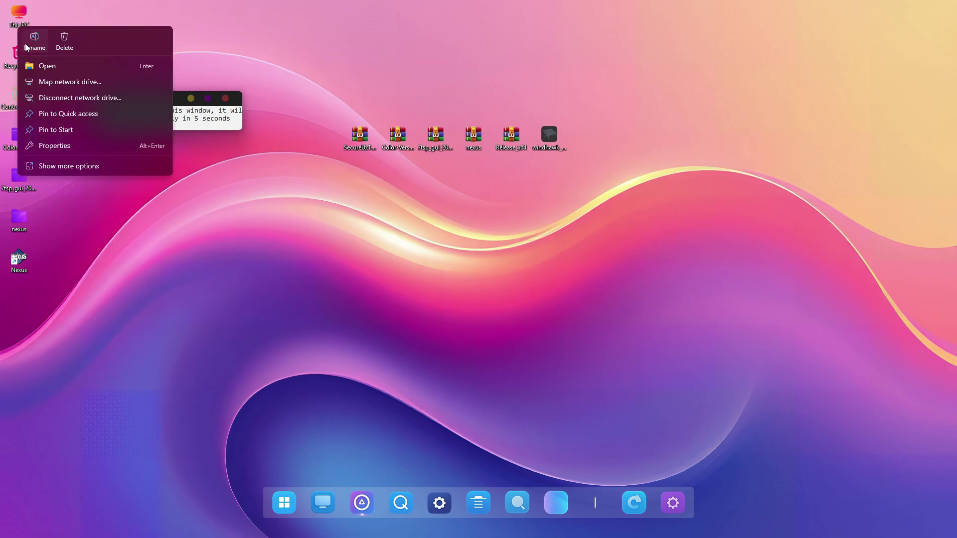
left_click(30, 67)
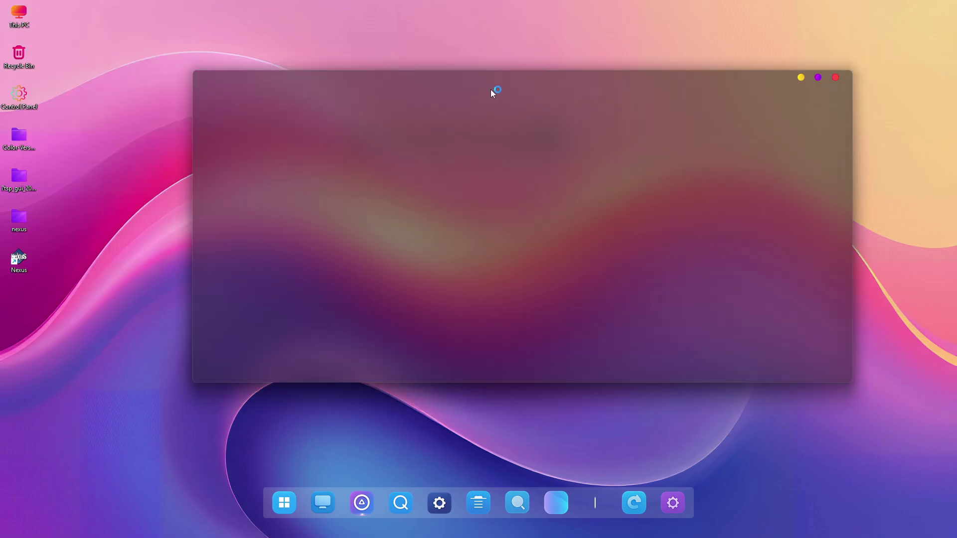
left_click_drag(500, 80, 409, 93)
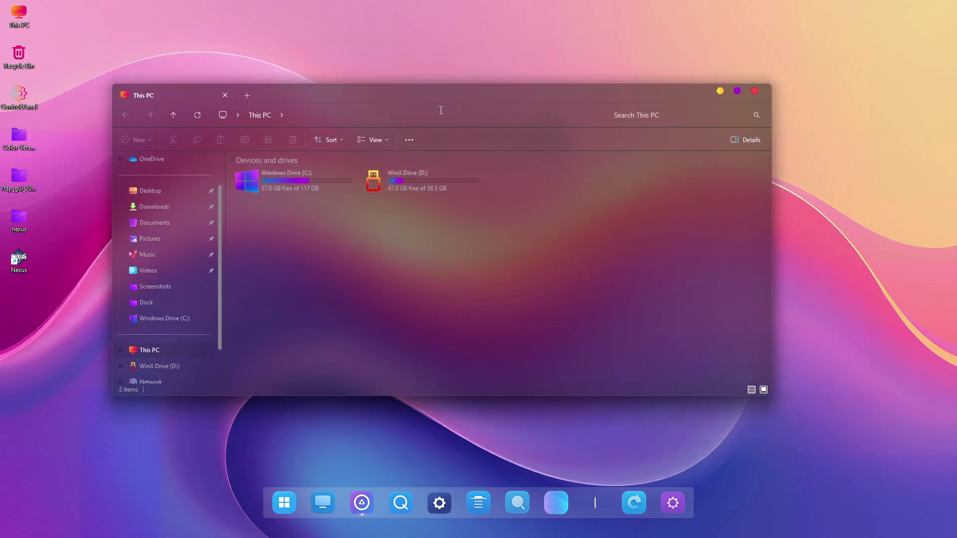
right_click(274, 178)
left_click(345, 219)
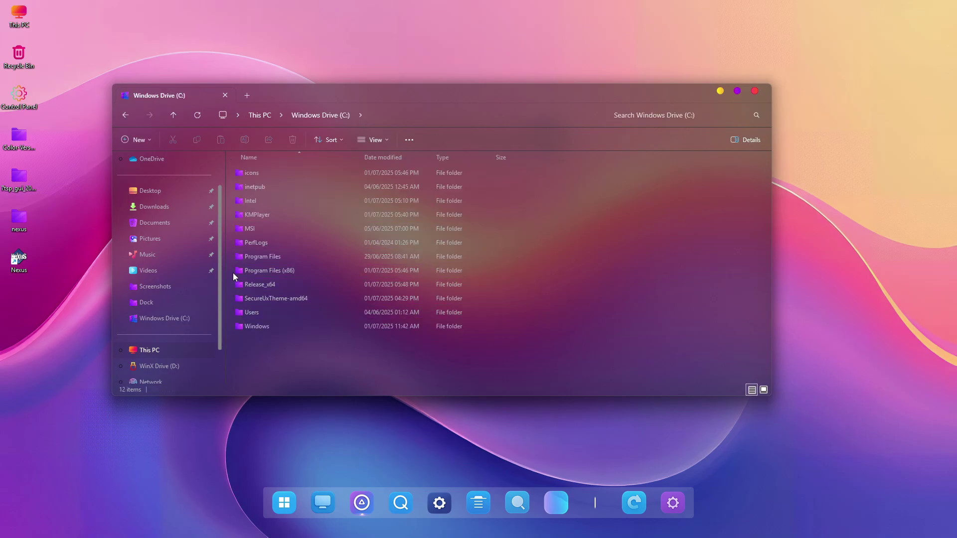
Step: Open the config file from the Release subfolder of Release_x64 in Notepad
right_click(252, 283)
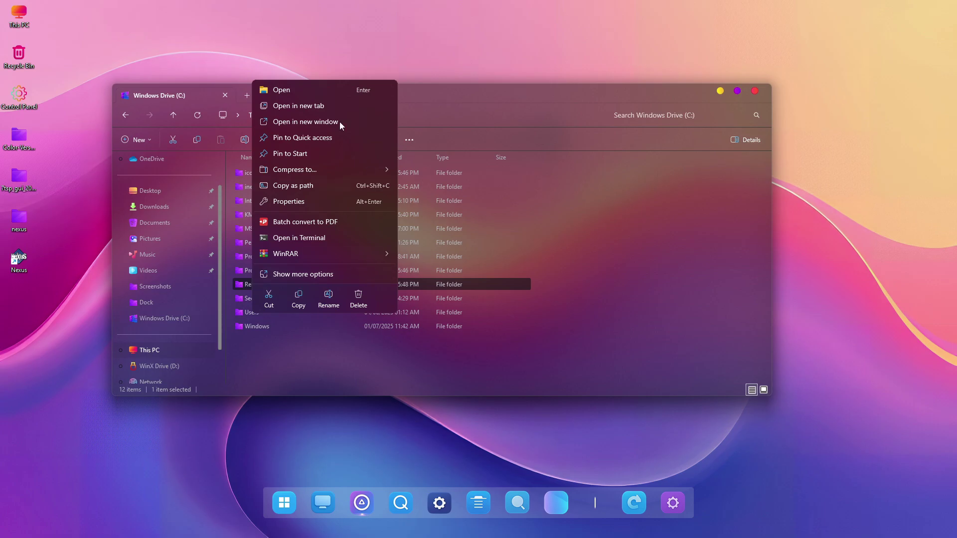
left_click(286, 89)
left_click(256, 172)
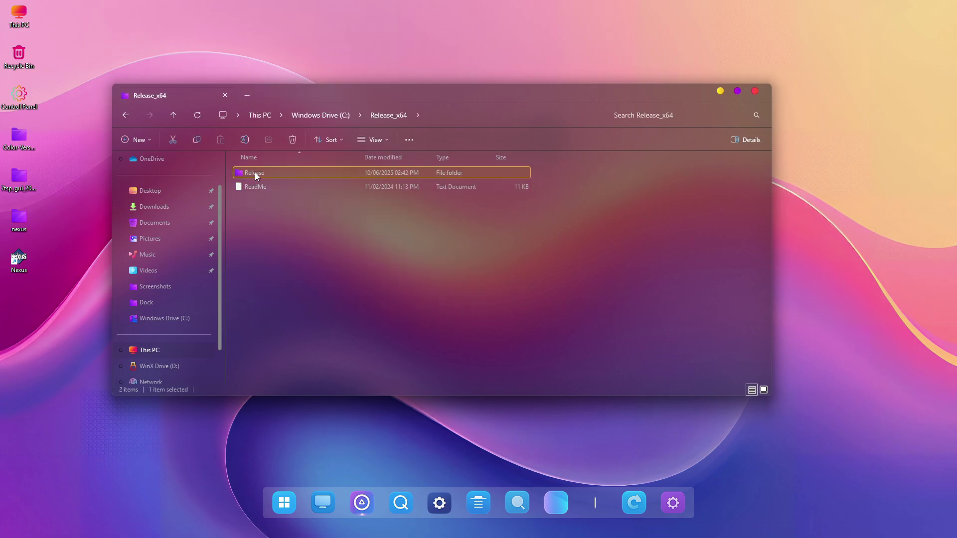
right_click(259, 173)
left_click(309, 211)
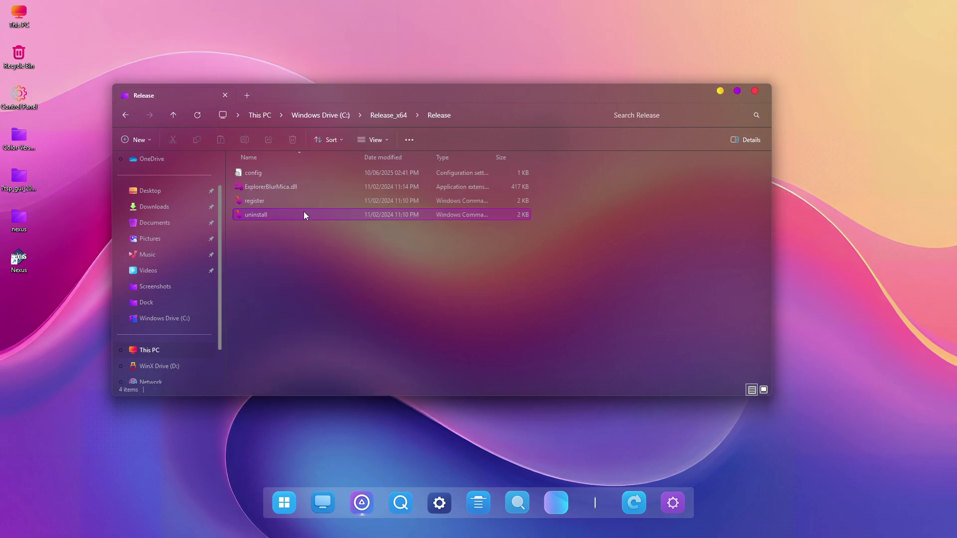
left_click(253, 172)
right_click(256, 174)
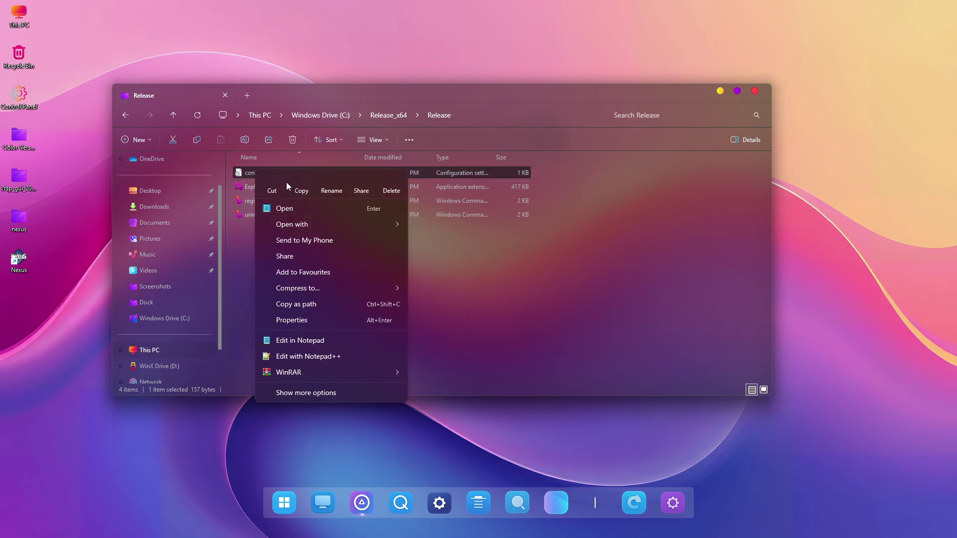
left_click(295, 207)
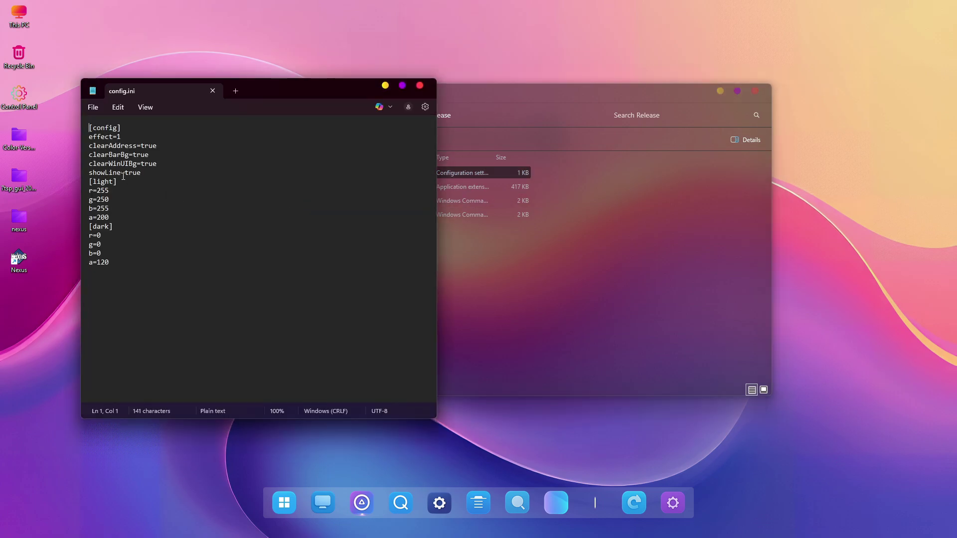
Step: In config.ini, set showLine to fales and the [light] section's a value to 60
left_click_drag(125, 173, 142, 173)
type("fales")
left_click_drag(98, 218, 113, 220)
type("60")
Step: Set the [dark] section to r=60, g=40, b=10 and a=80, and save and close config.ini
left_click_drag(97, 266, 120, 270)
type("80")
left_click_drag(99, 251, 106, 257)
type("10")
left_click_drag(98, 236, 110, 239)
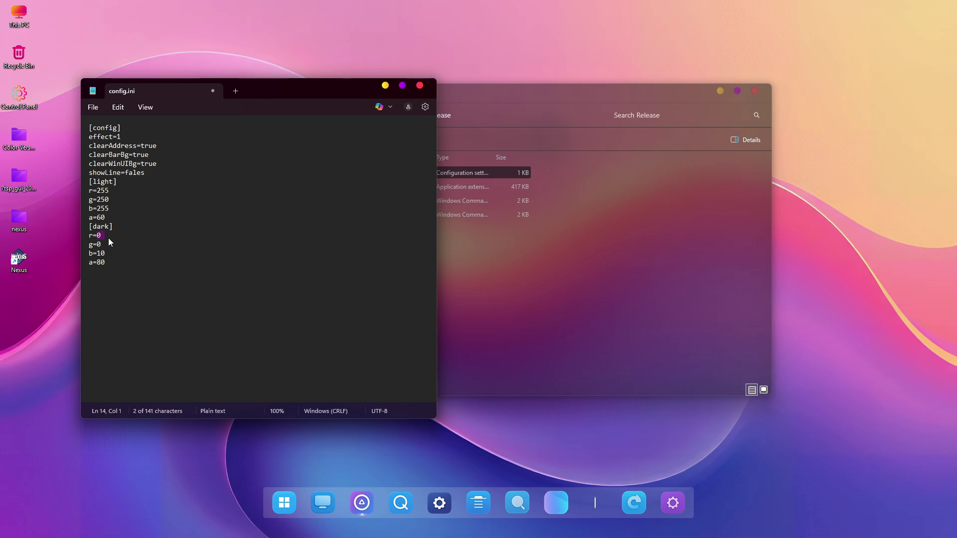
type("60")
left_click_drag(99, 244, 104, 244)
type("40")
left_click(93, 107)
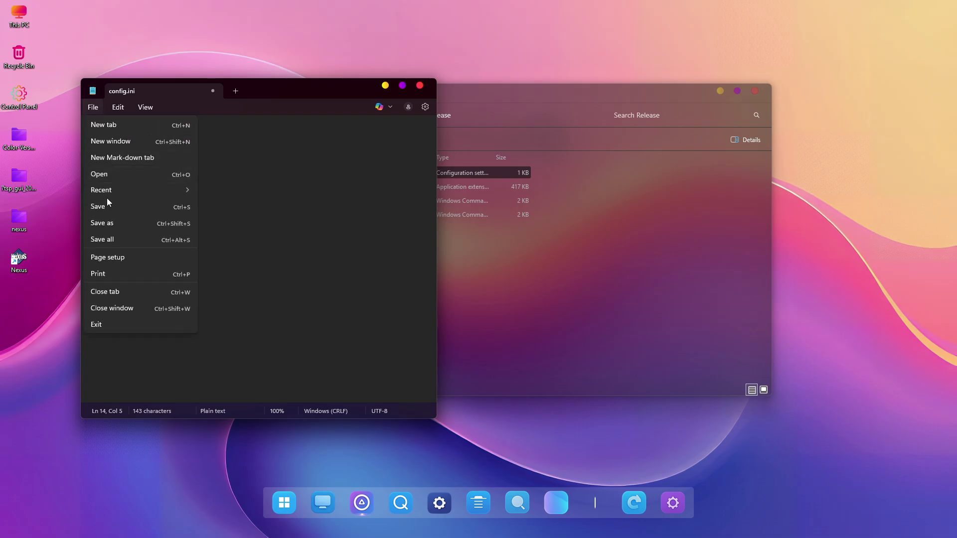
left_click(102, 202)
left_click(419, 85)
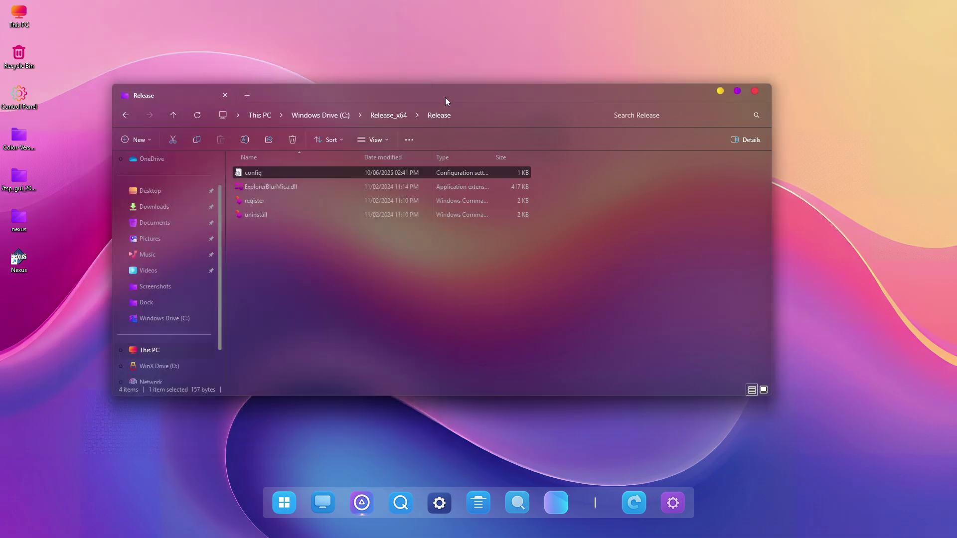
Step: Close the Release folder and reopen This PC from the desktop to check the edited blur effect
left_click(755, 91)
right_click(27, 21)
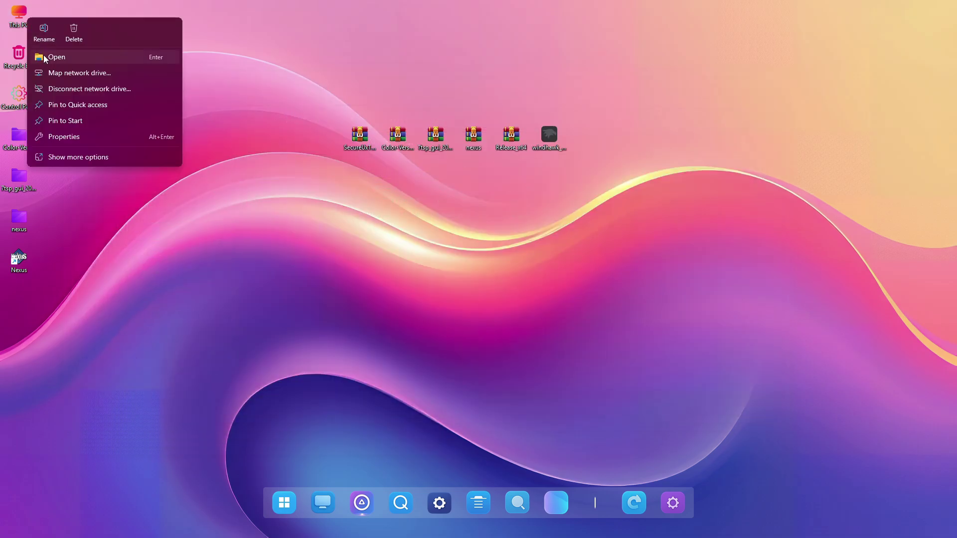
left_click(43, 54)
left_click_drag(365, 94, 387, 93)
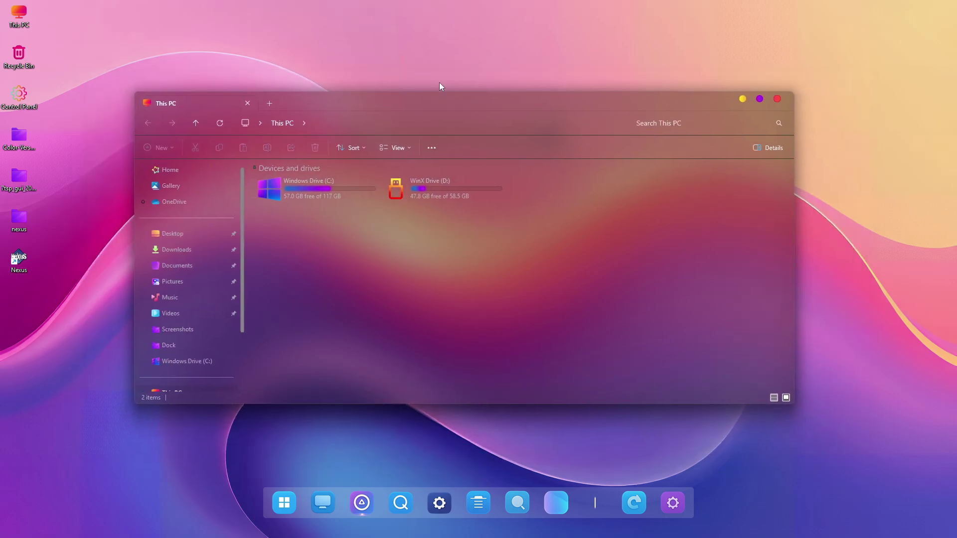
left_click(779, 98)
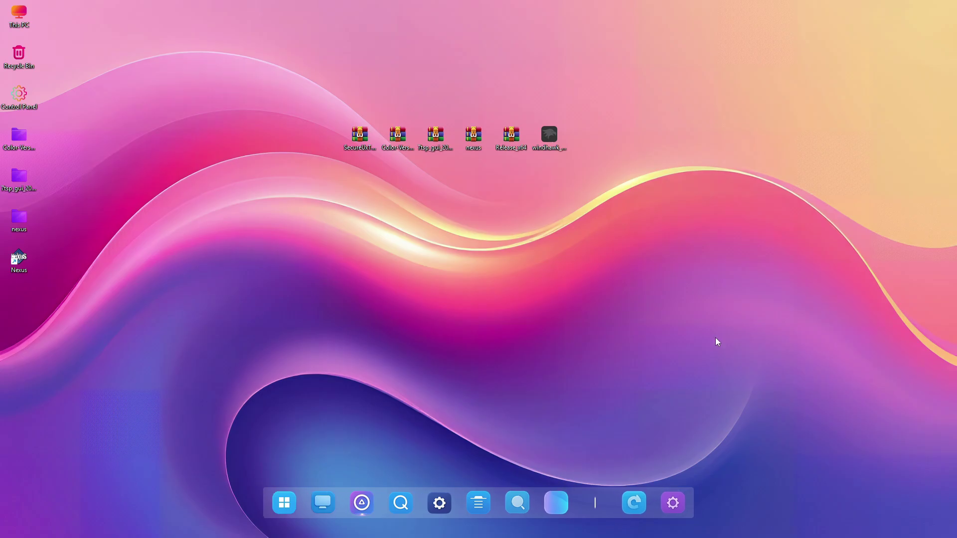
Step: Test the dock's Start menu and This PC shortcuts, shifting the This PC window to examine its transparency
left_click(293, 507)
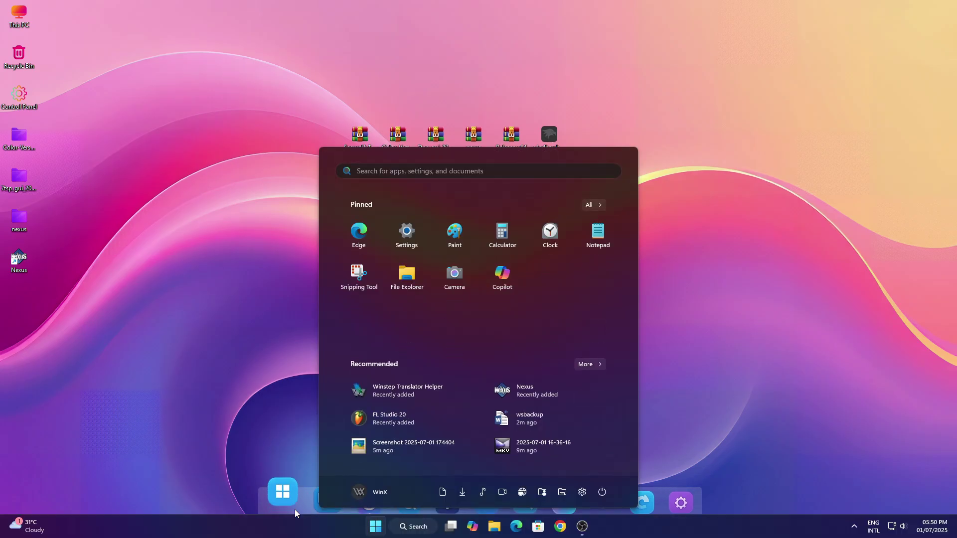
left_click(323, 502)
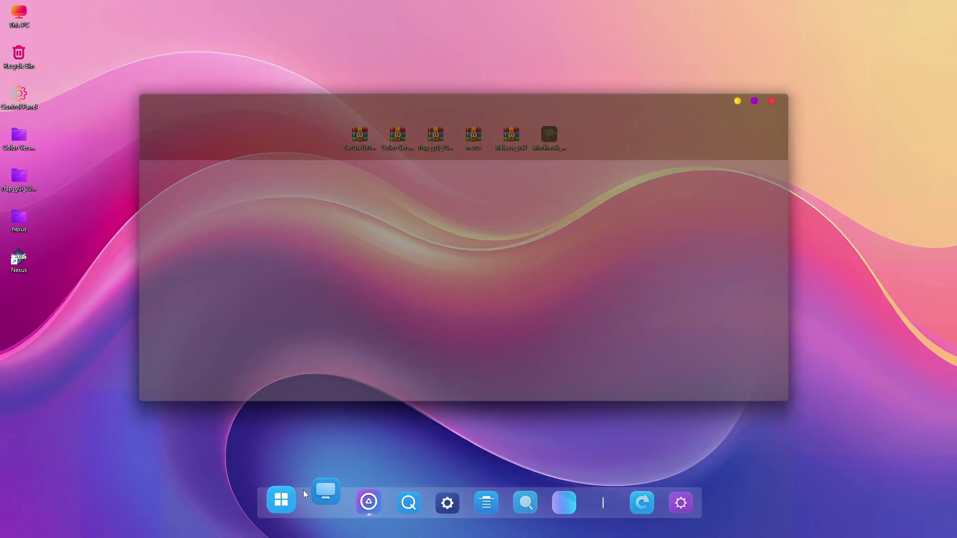
mouse_move(444, 99)
left_mouse_down()
mouse_move(477, 124)
mouse_move(442, 117)
left_mouse_up()
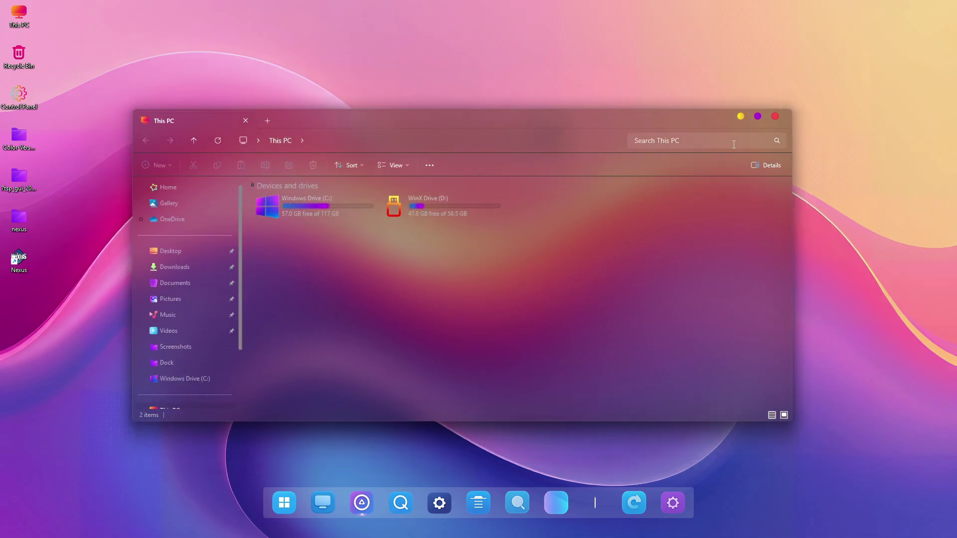
left_click(775, 117)
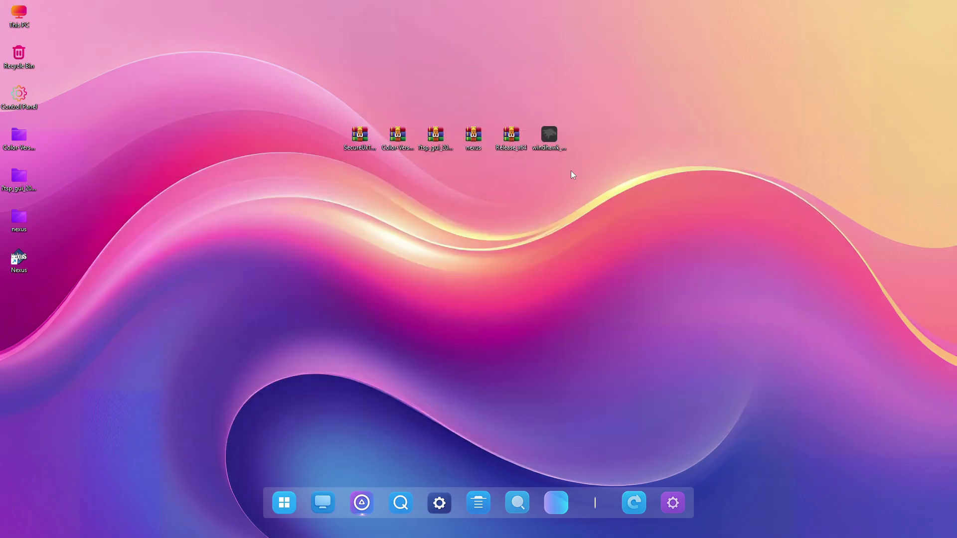
Step: Install Windhawk v1.6.1 as administrator with the default components and launch it
right_click(560, 135)
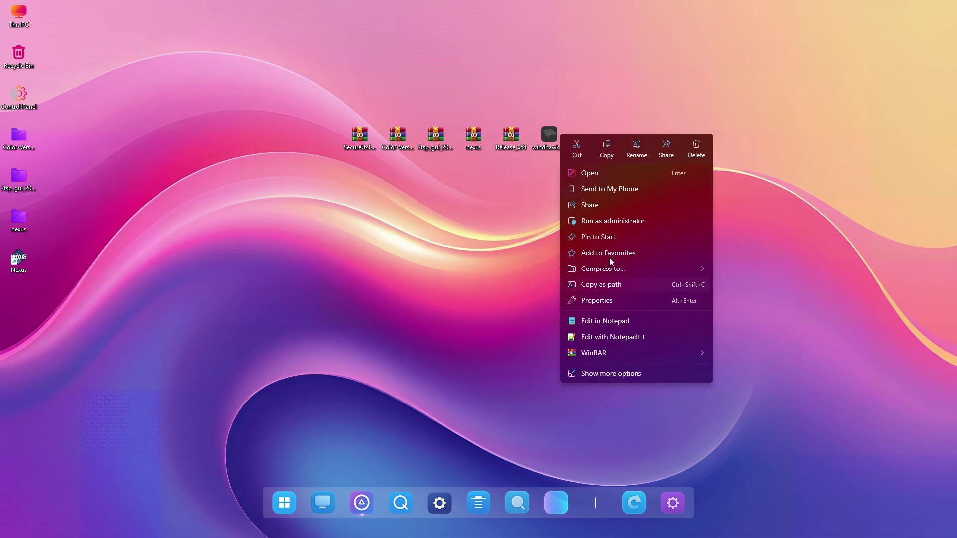
left_click(591, 223)
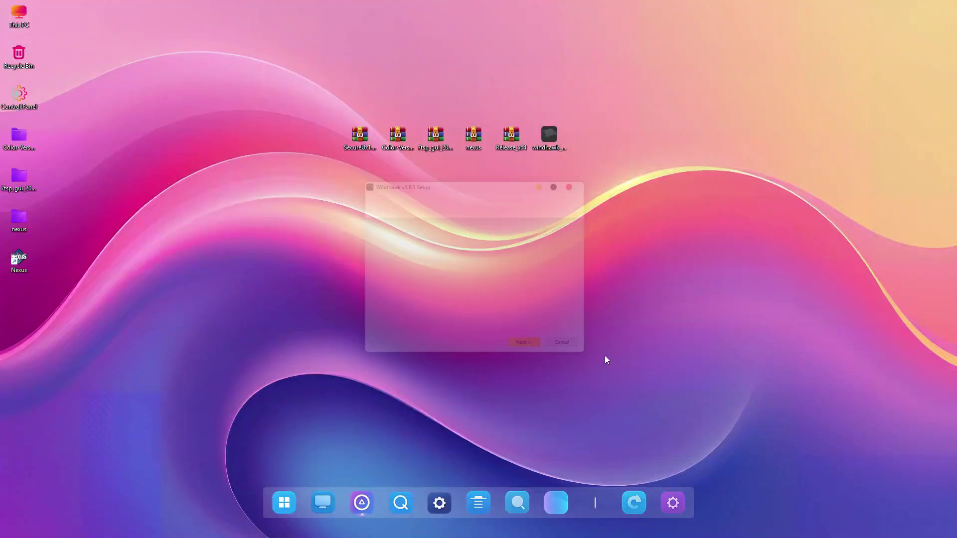
left_click(528, 356)
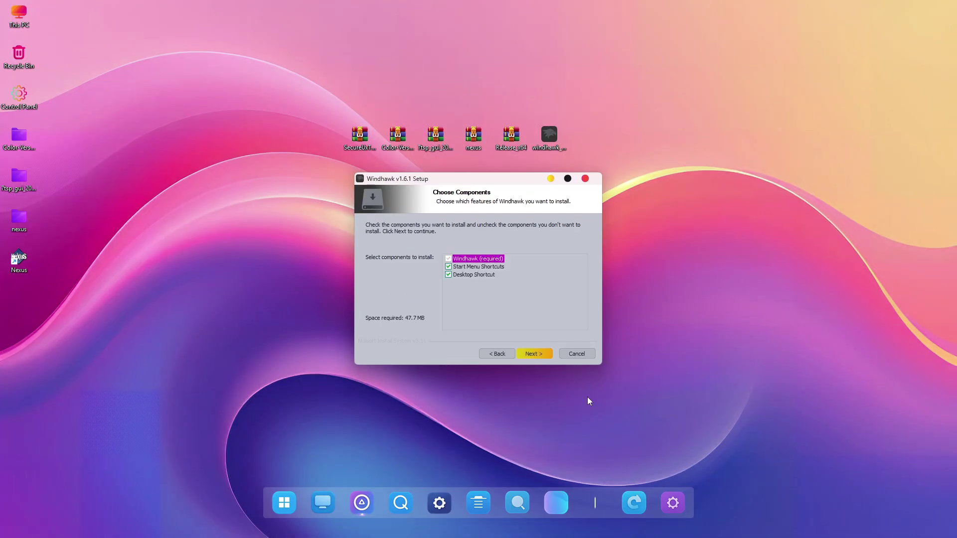
left_click(533, 356)
left_click(523, 354)
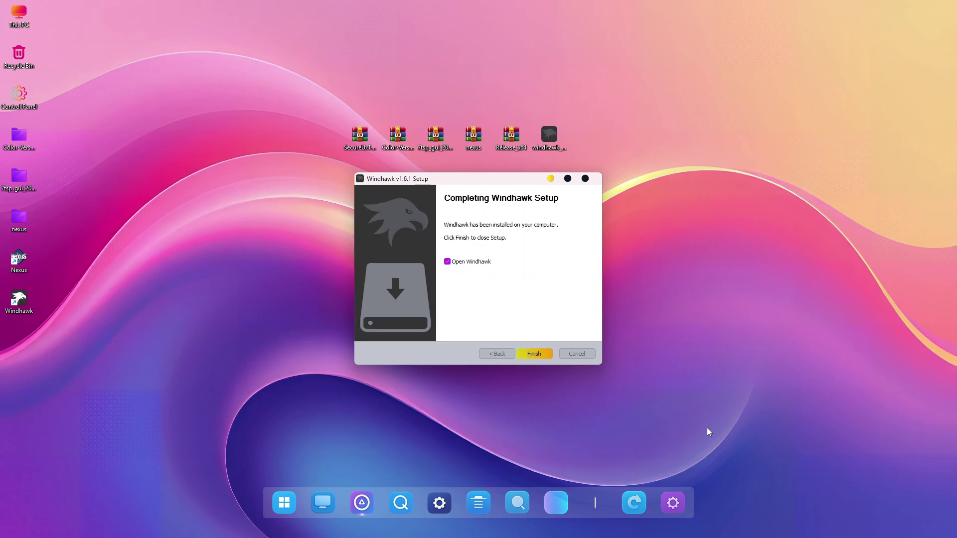
left_click(532, 354)
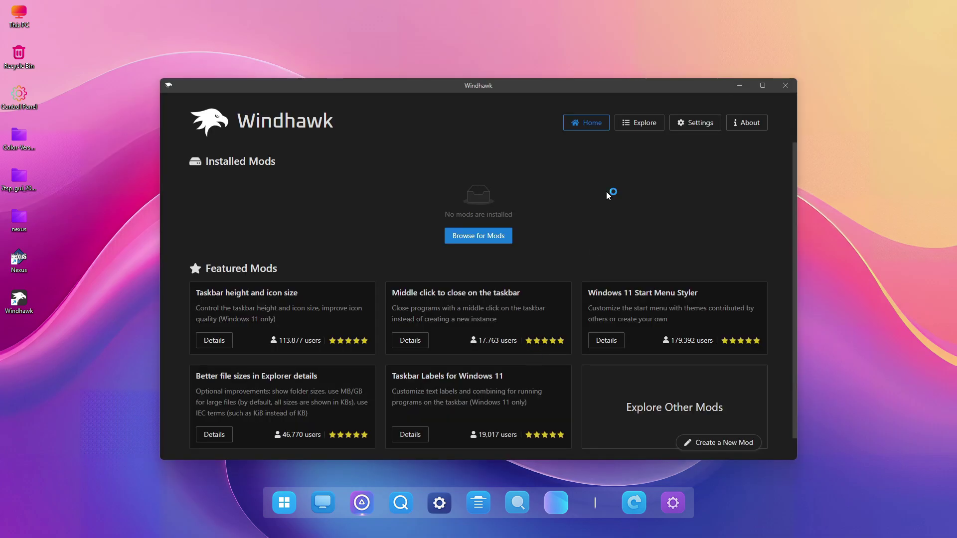
Step: Search the Windhawk mods for "Explorer sty" and install Windows 11 File Explorer Styler, accepting the risk
left_click(634, 131)
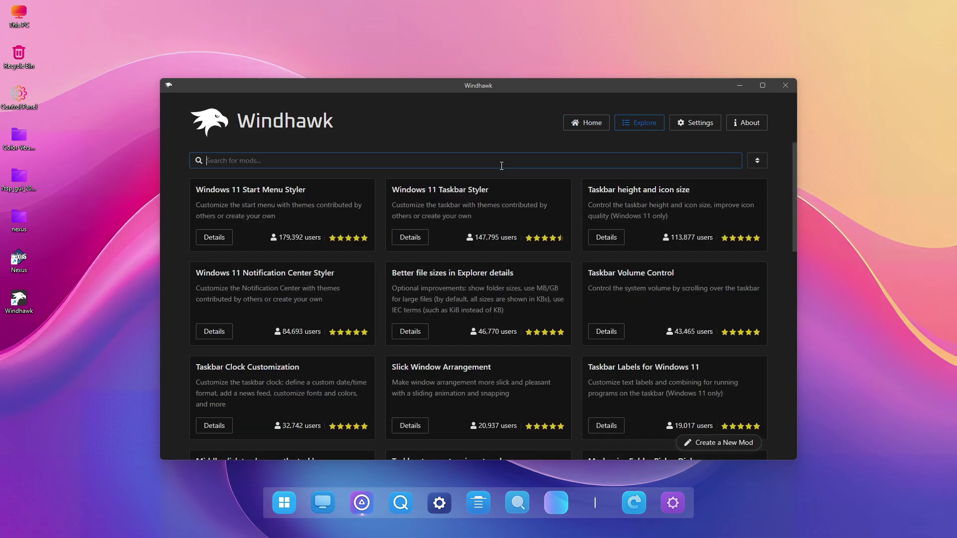
type("Explorer")
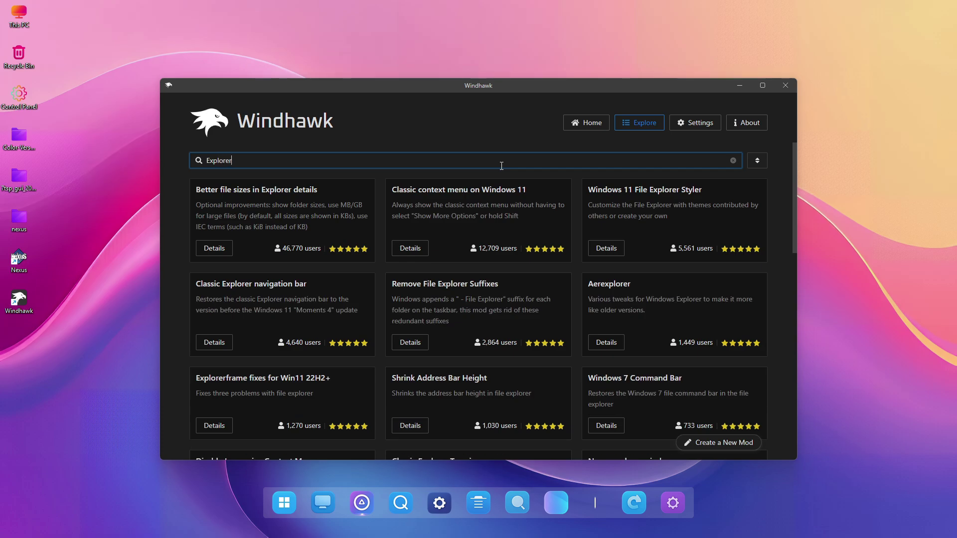
type("st")
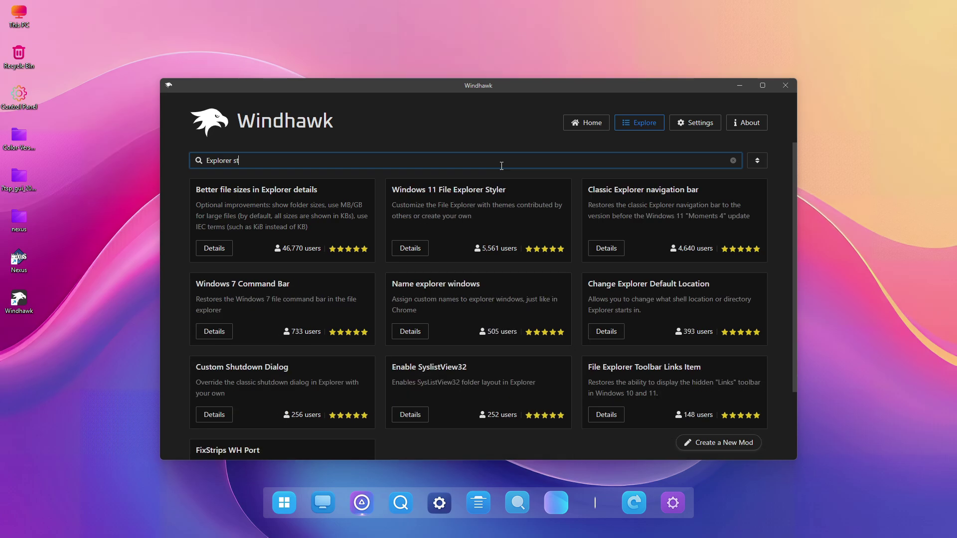
type("y")
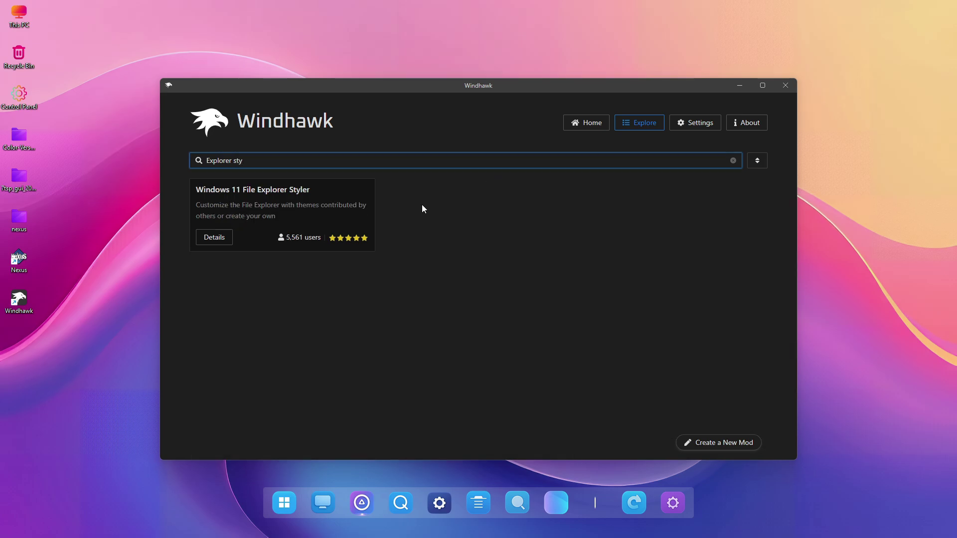
left_click(214, 239)
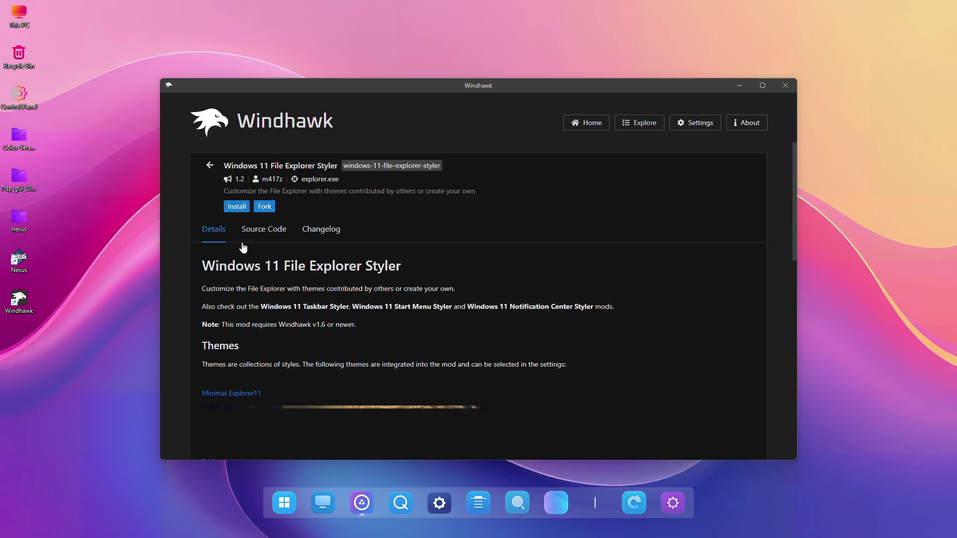
left_click(234, 208)
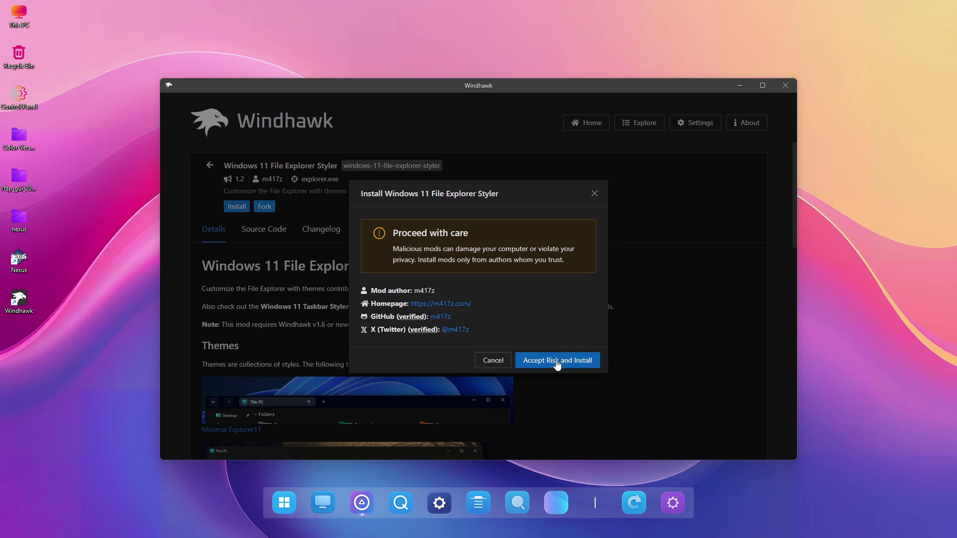
left_click(557, 361)
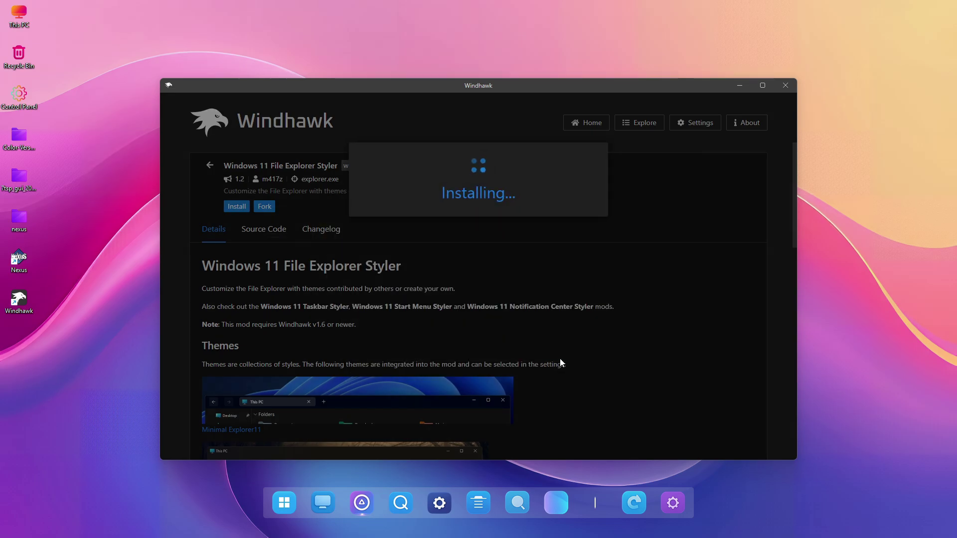
Step: Open This PC from the dock and move its window over the desktop to examine its transparency during the installation
left_click(14, 10)
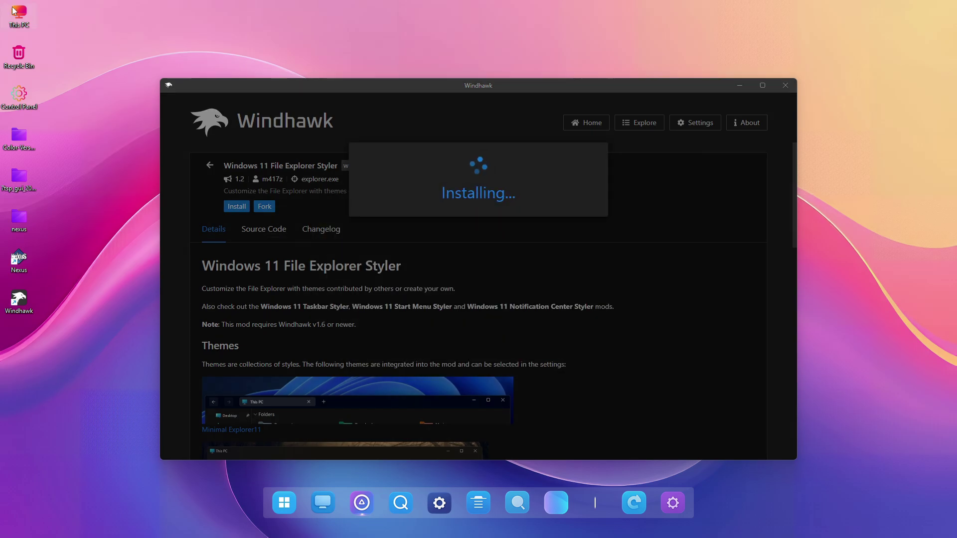
left_click(323, 502)
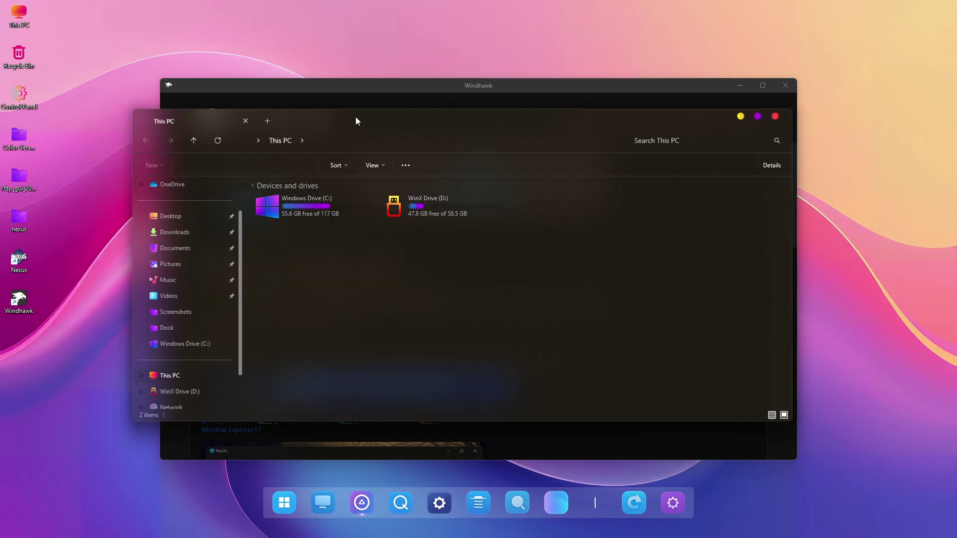
left_click_drag(354, 118, 244, 64)
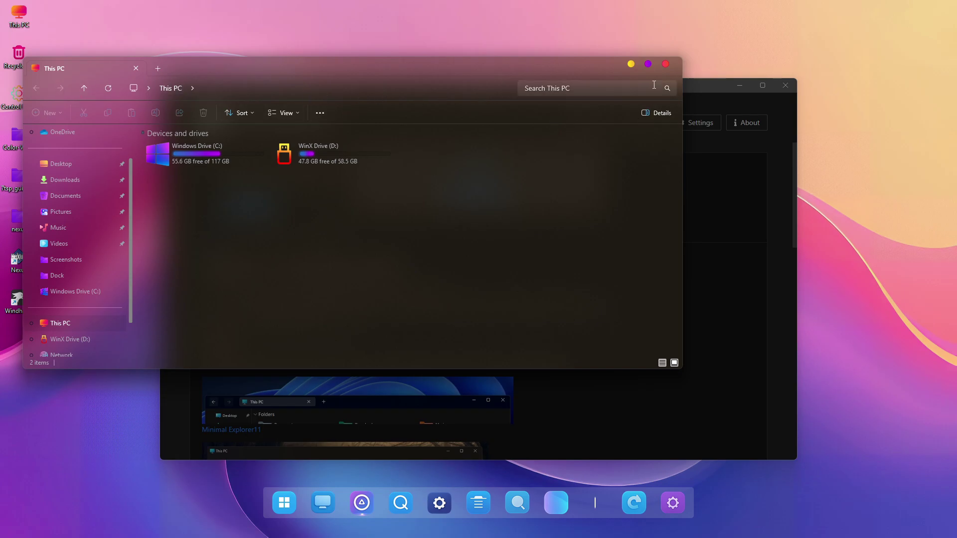
left_click(660, 69)
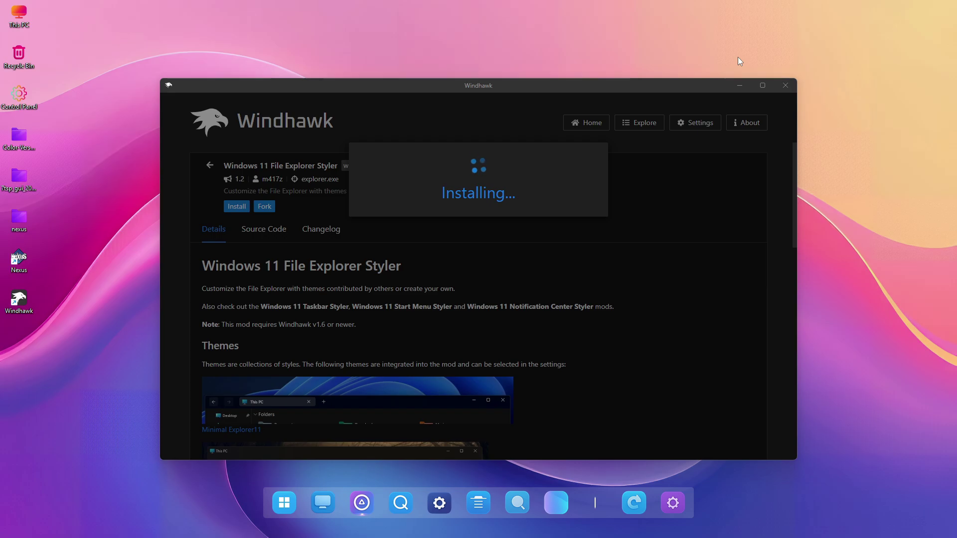
Step: Open the desktop's Color-Verse-Theme-Files folder and go through Color Verse Theme Files to its Extras folder
right_click(19, 152)
left_click(57, 186)
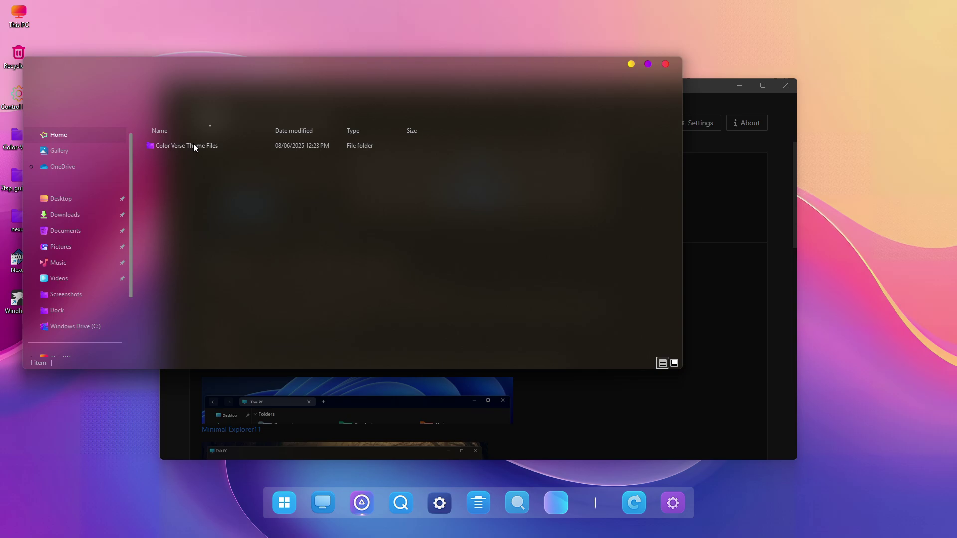
left_click(193, 145)
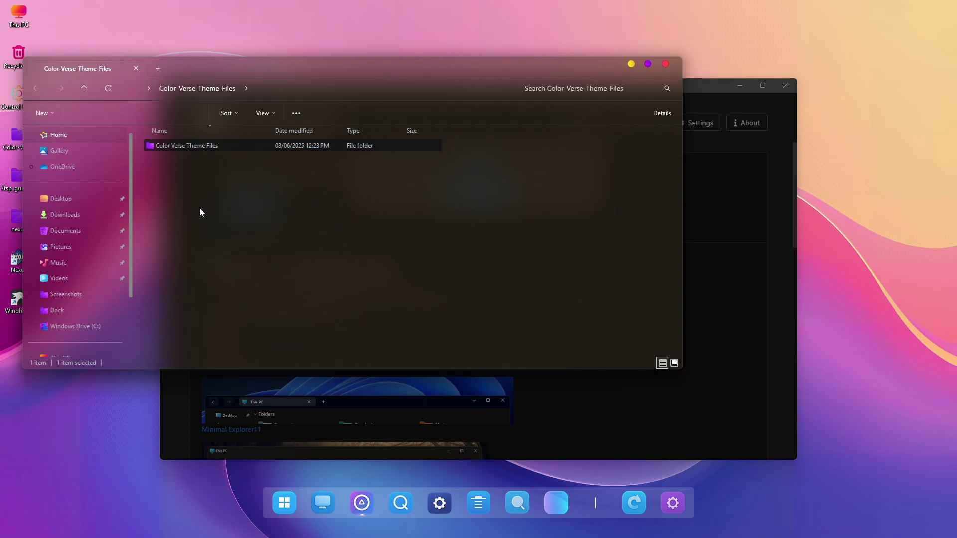
key("shift+F10")
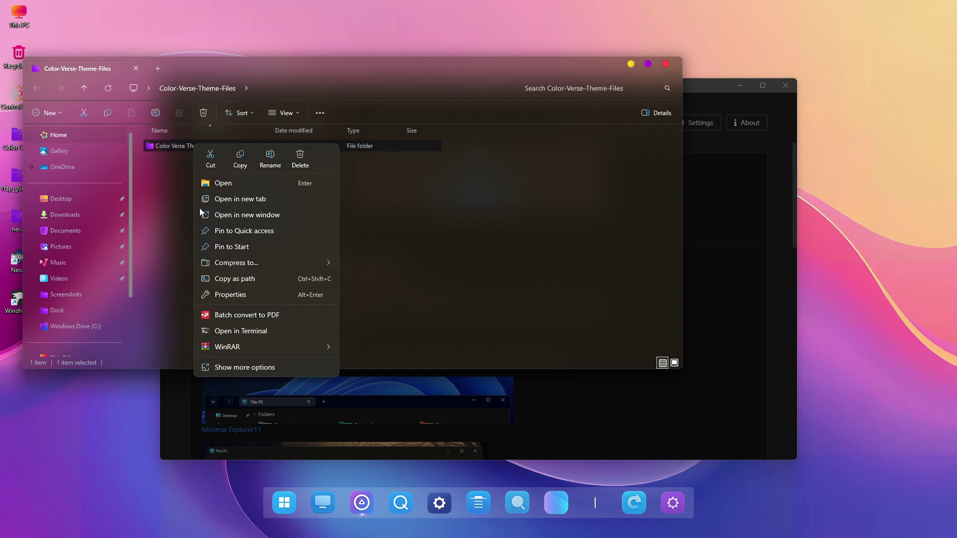
left_click(208, 178)
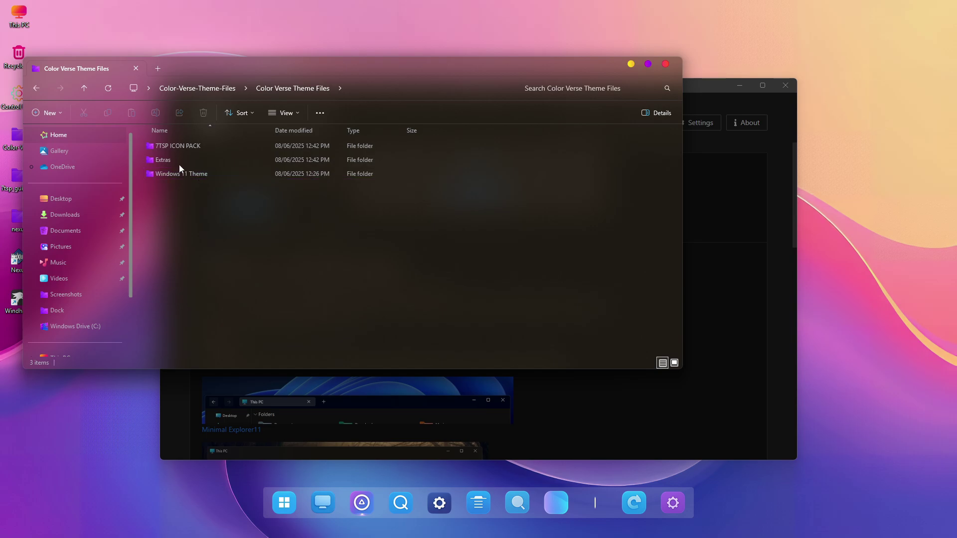
left_click(166, 159)
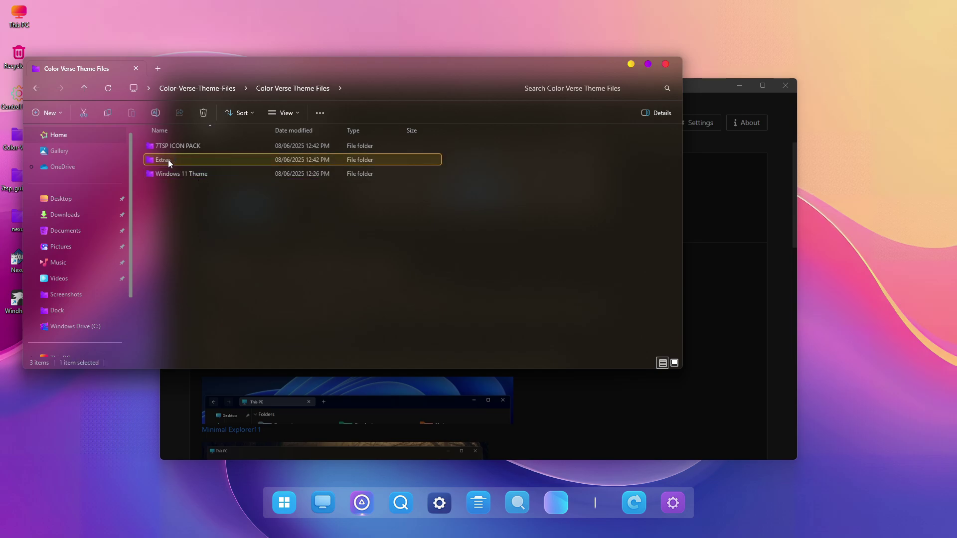
right_click(168, 159)
left_click(201, 203)
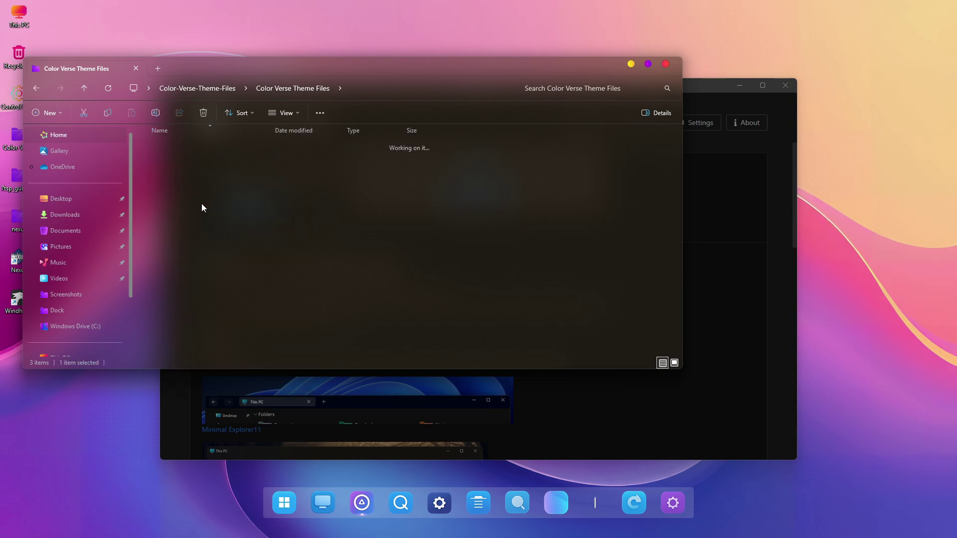
Step: Copy the entire contents of the Explorer Windhawk Mods text document, then close the document and its folder window
double_click(179, 175)
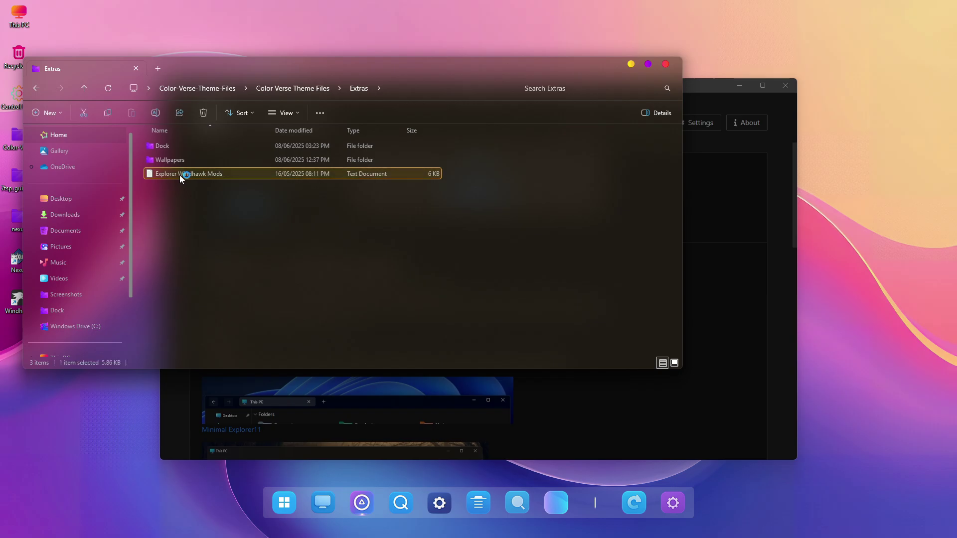
right_click(181, 175)
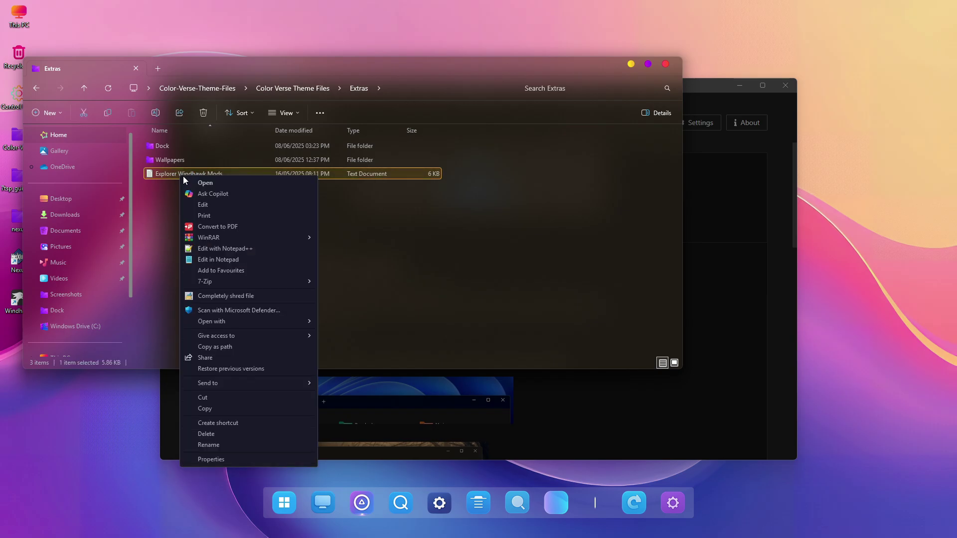
left_click(205, 184)
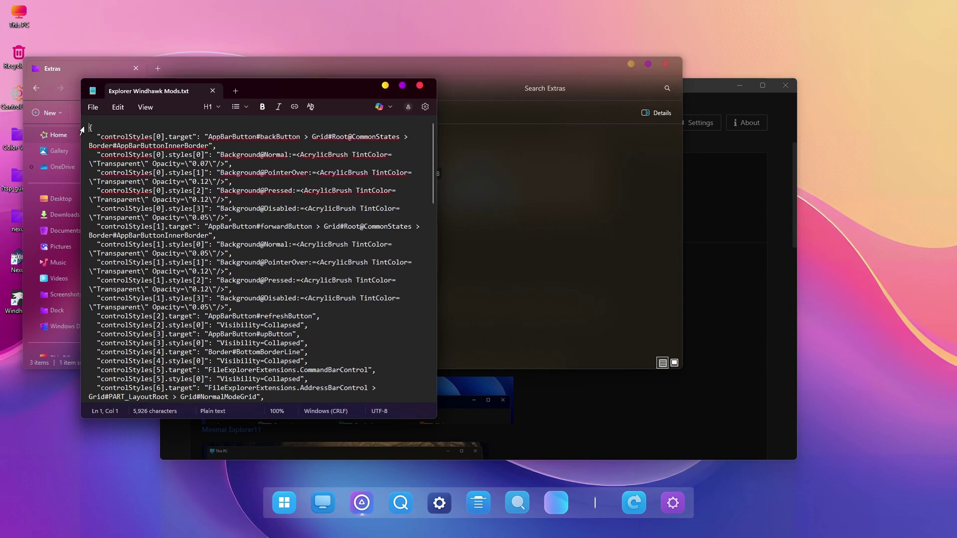
key("ctrl+a")
right_click(191, 297)
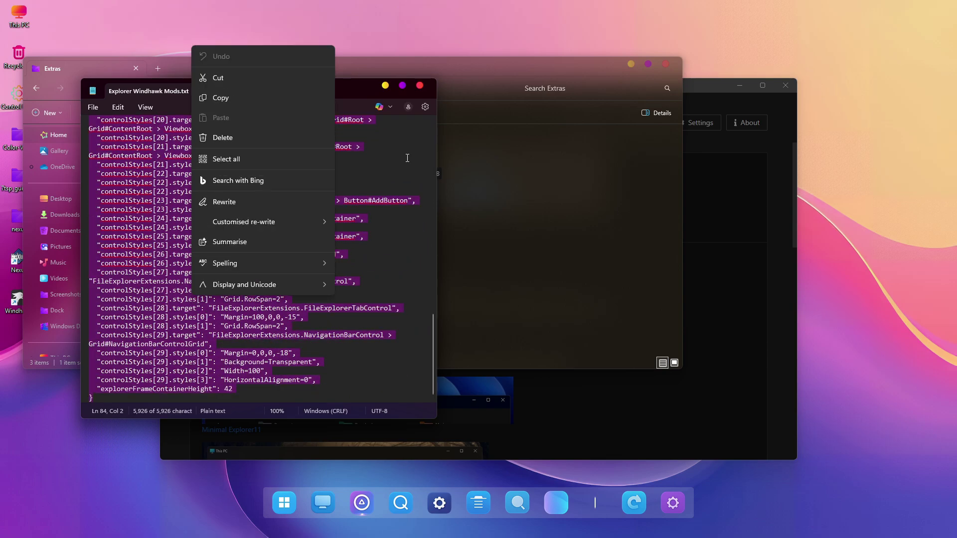
left_click(259, 97)
left_click(420, 85)
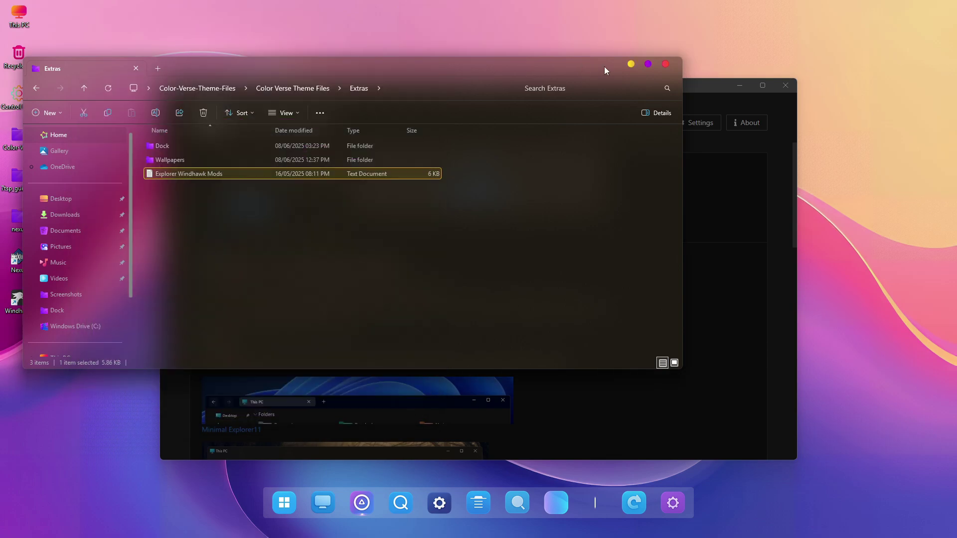
left_click(664, 64)
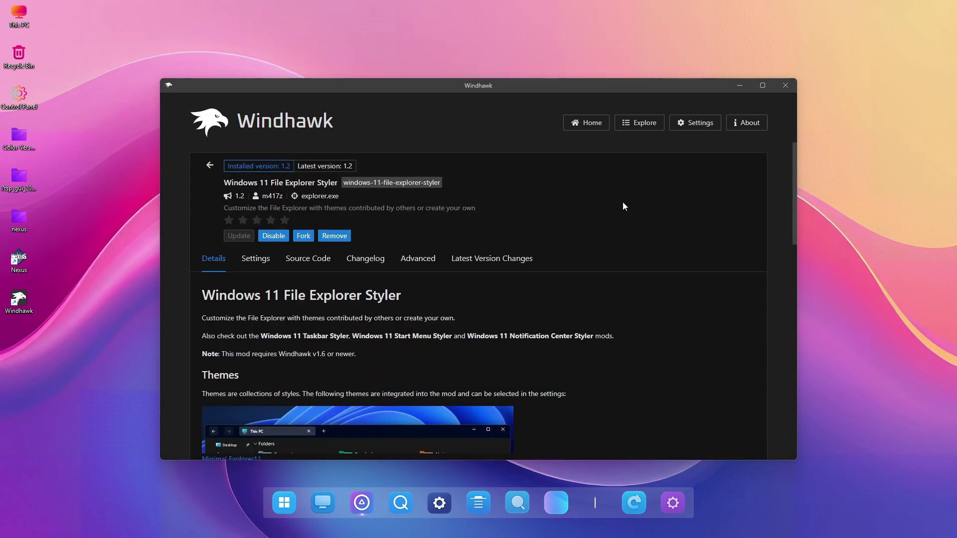
Step: Replace the File Explorer Styler's advanced mod settings with the copied configuration, save them, and close Windhawk
left_click(418, 258)
scroll(497, 289, "down", 3)
key("ctrl+a")
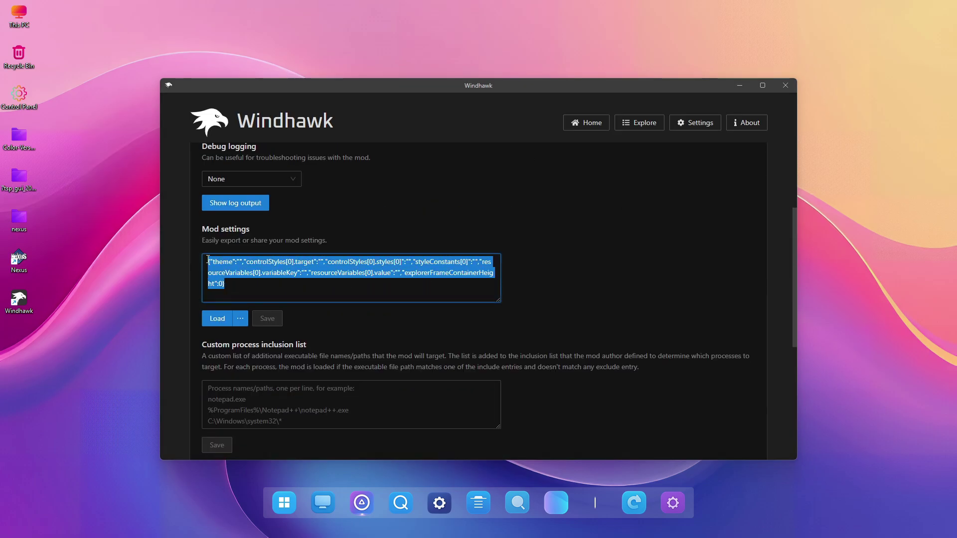
right_click(224, 267)
left_click(237, 307)
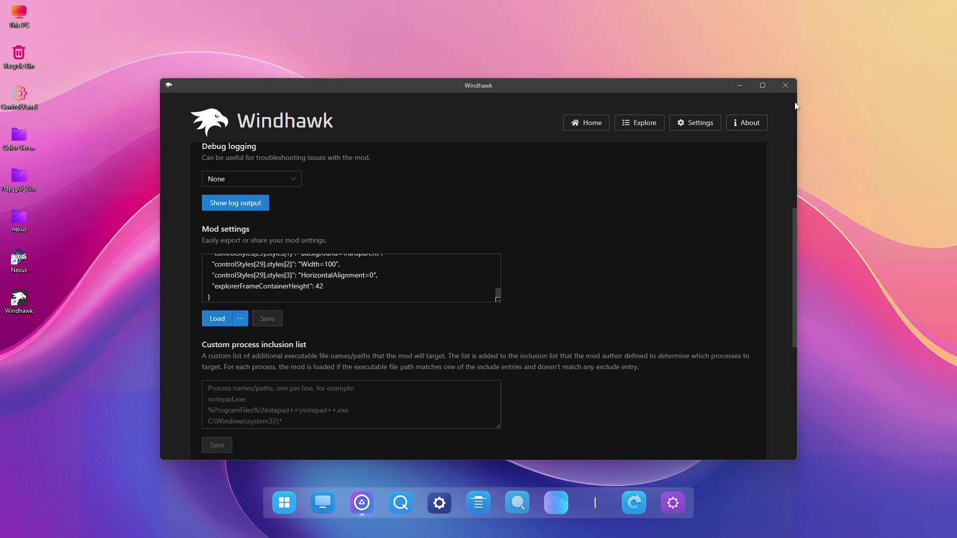
left_click(785, 85)
Step: Hide all desktop icons through the desktop's view options
right_click(677, 149)
mouse_move(680, 154)
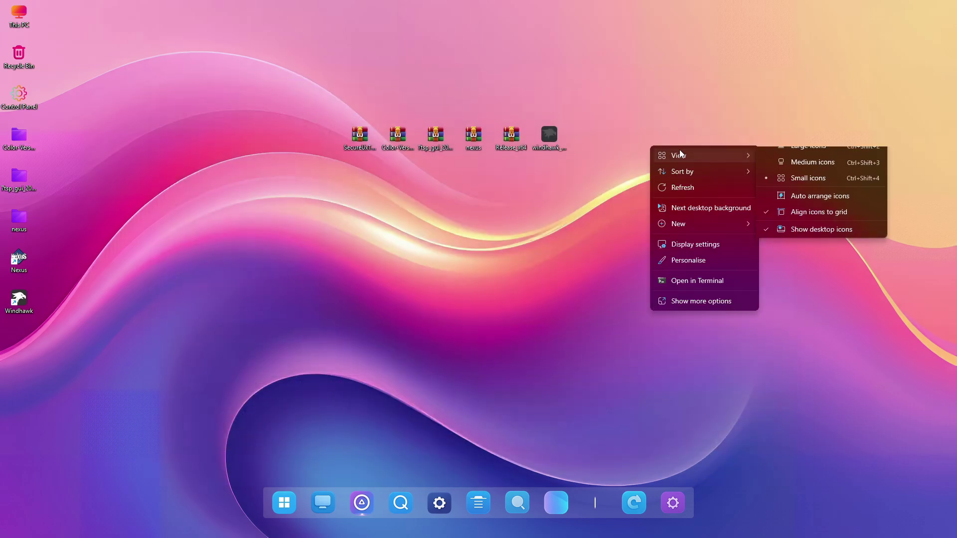
left_click(810, 240)
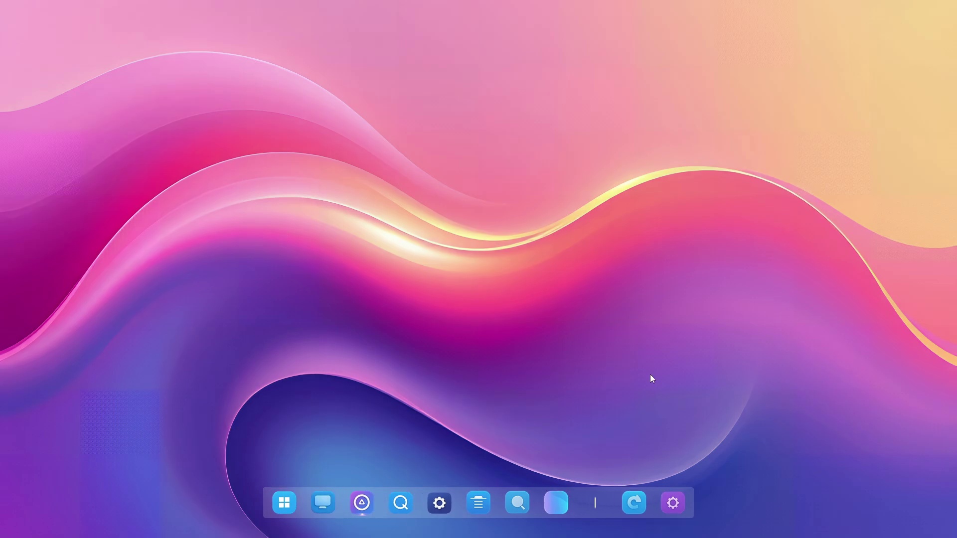
Step: Open This PC from the dock, move and slightly enlarge its window to examine the new Explorer styling, then close it
left_click(320, 496)
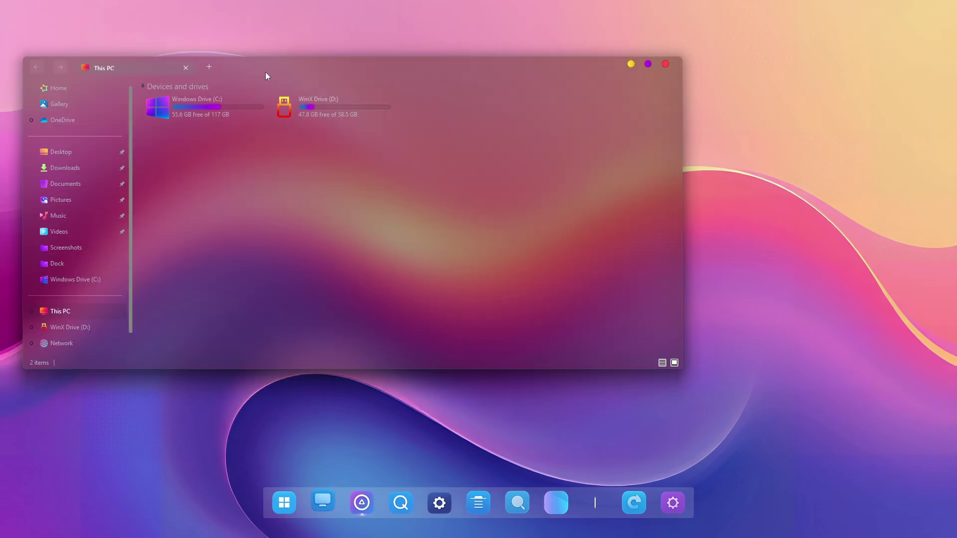
left_click_drag(262, 65, 416, 101)
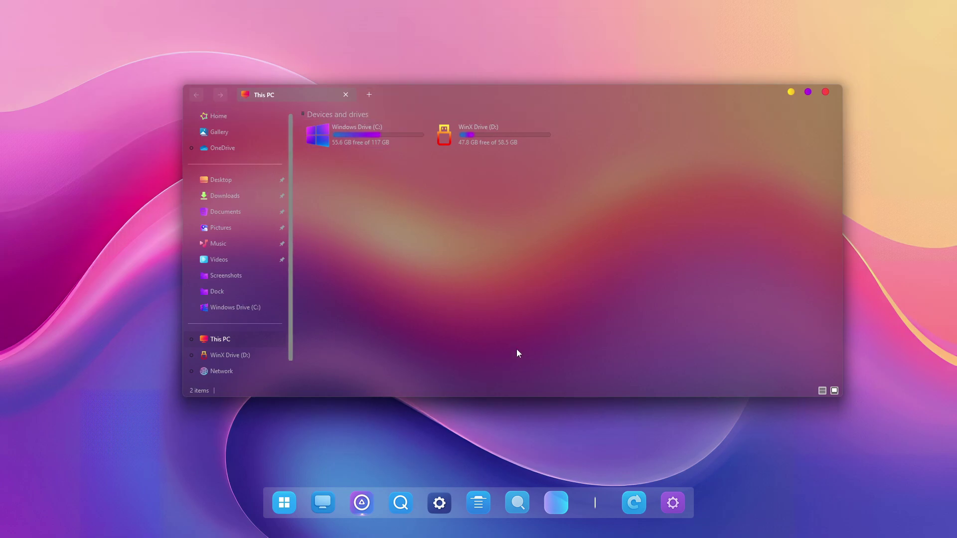
left_click_drag(481, 397, 480, 409)
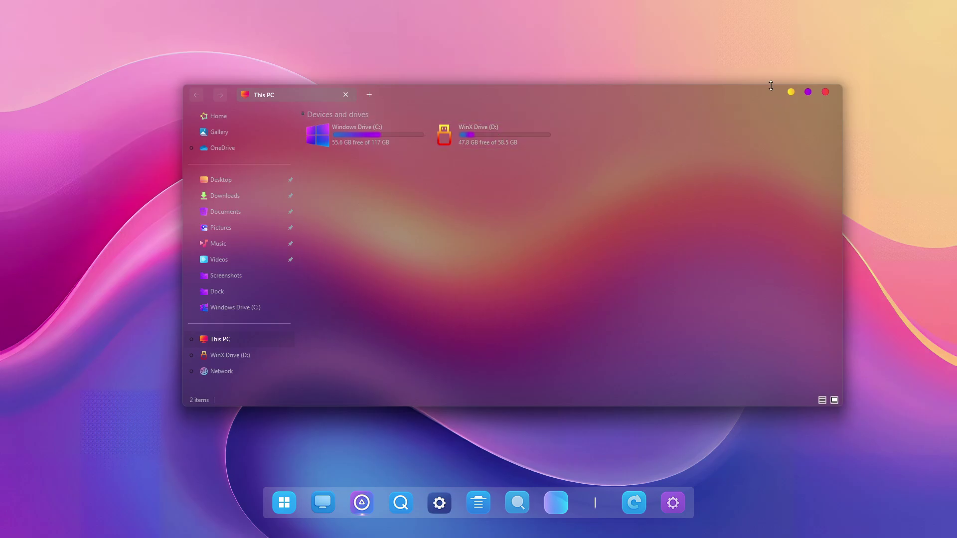
left_click(822, 91)
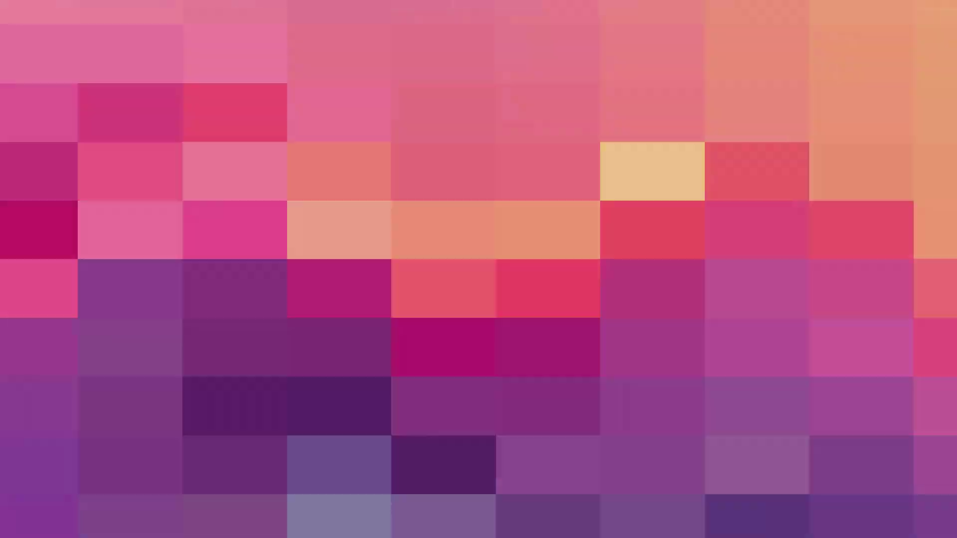